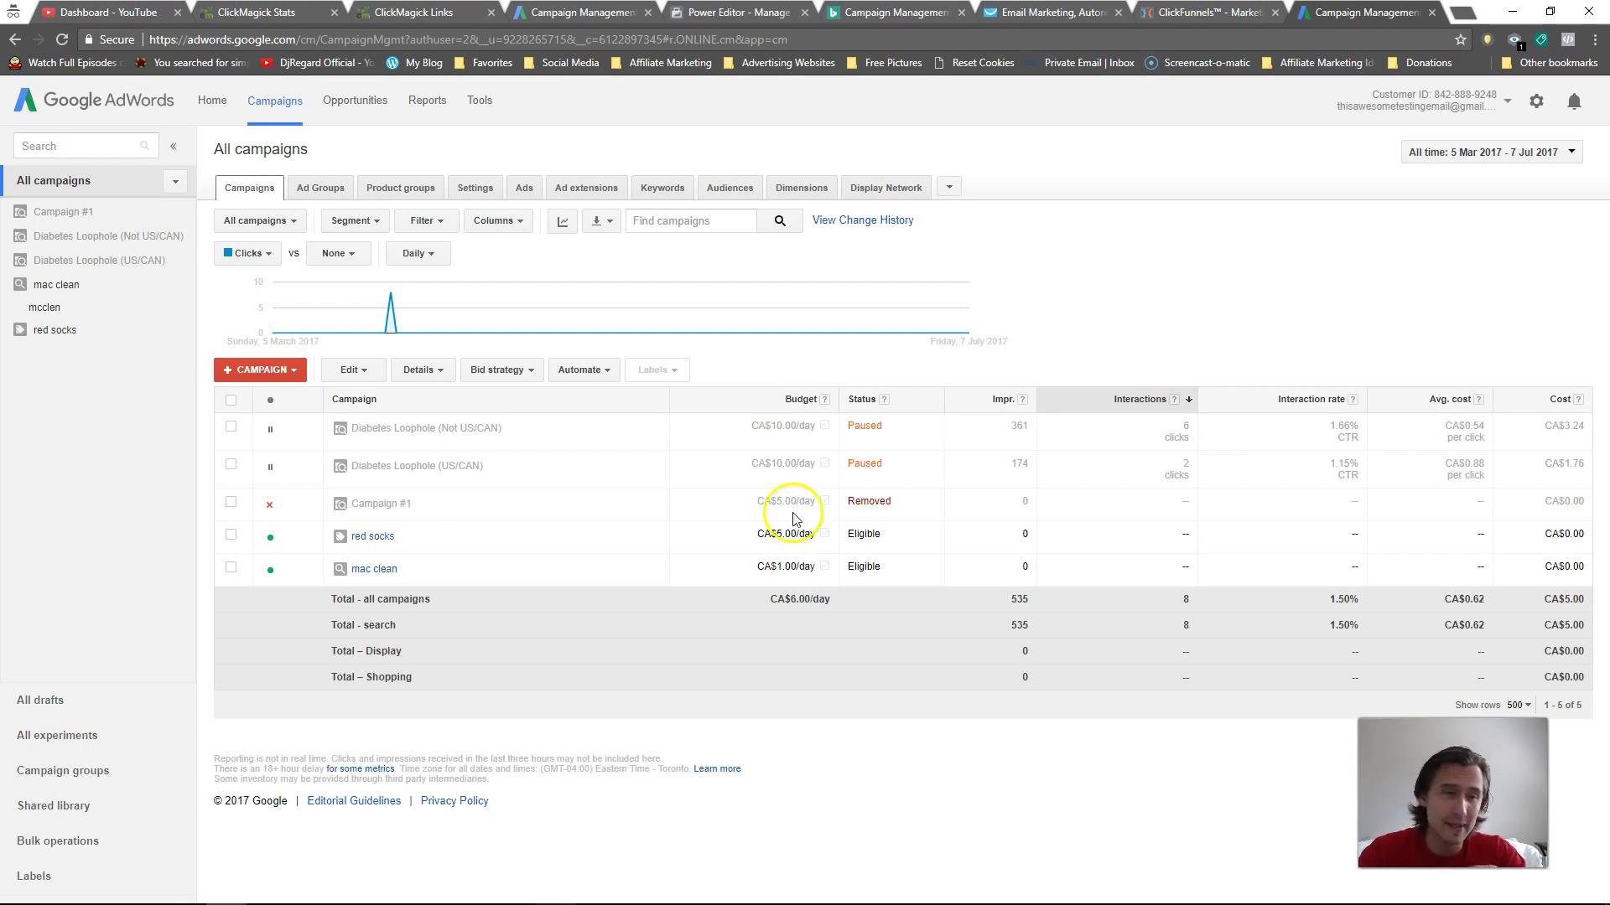
- Start a new Video campaign and name it "YouTube campaign A"
click(260, 369)
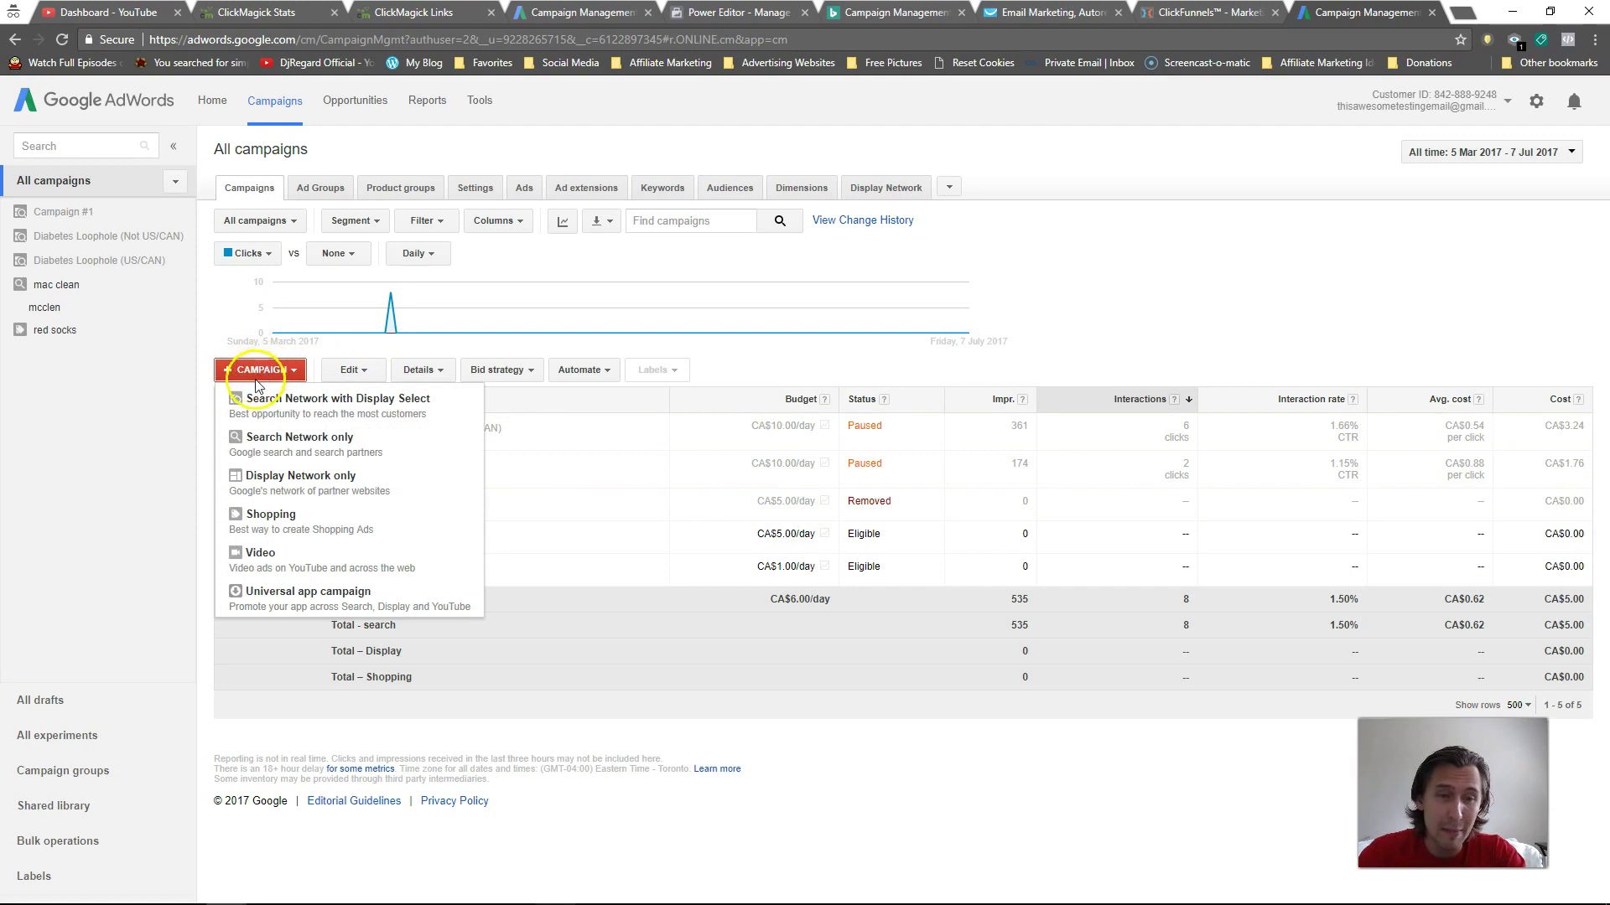
click(280, 568)
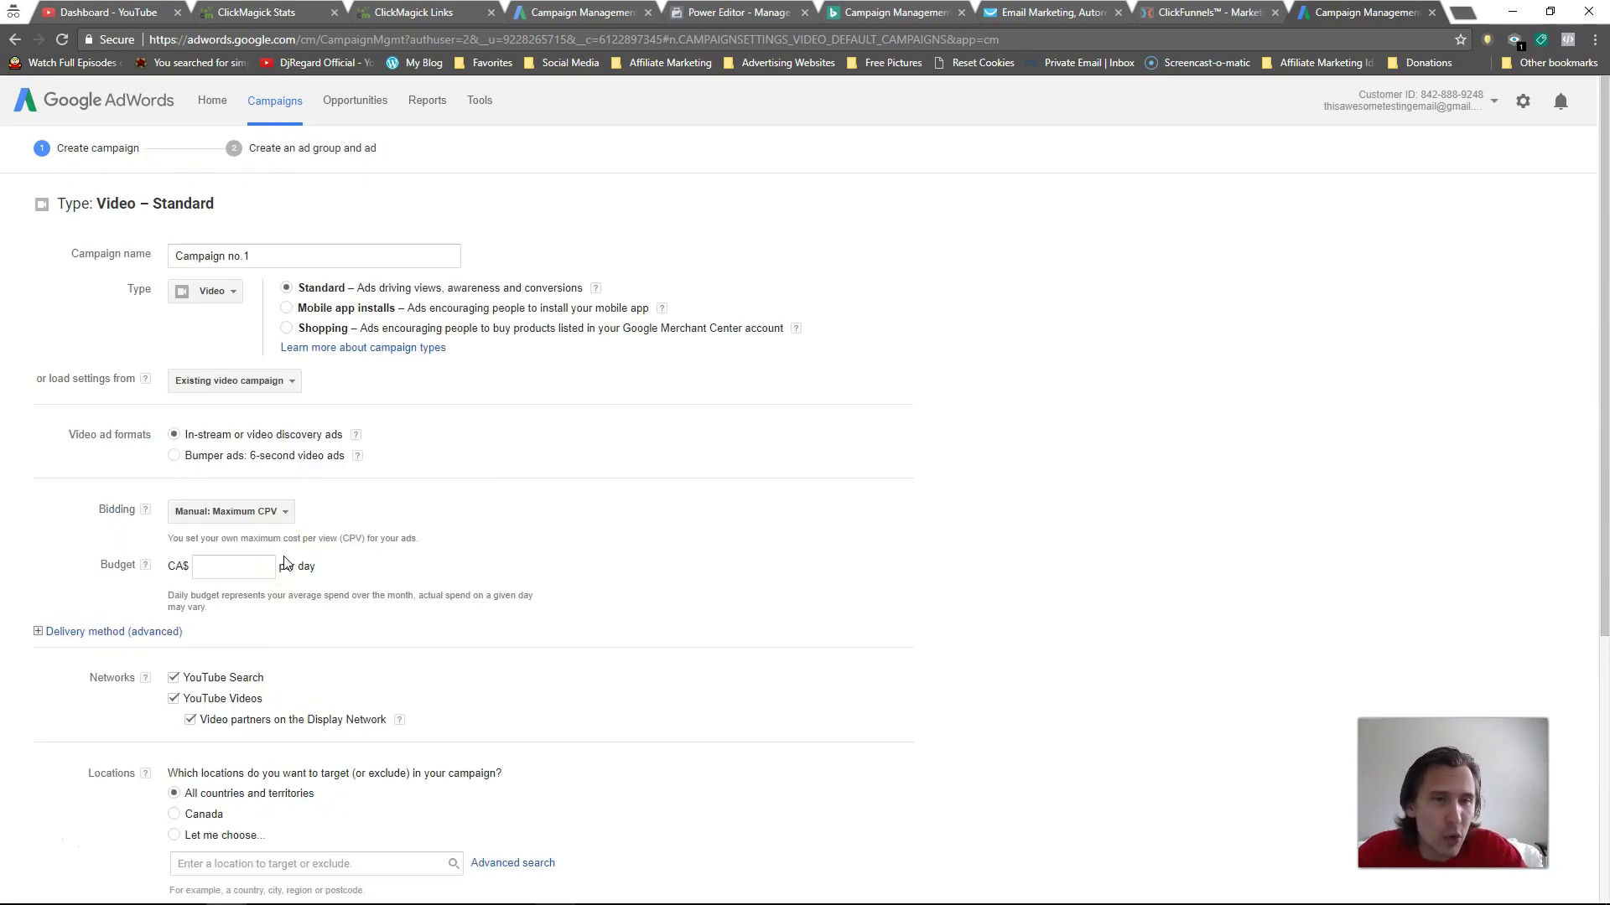
drag(271, 255, 137, 257)
text(Youtub)
key(BackSpace)
key(BackSpace)
key(BackSpace)
key(BackSpace)
key(BackSpace)
key(BackSpace)
text(YouTube campaign A)
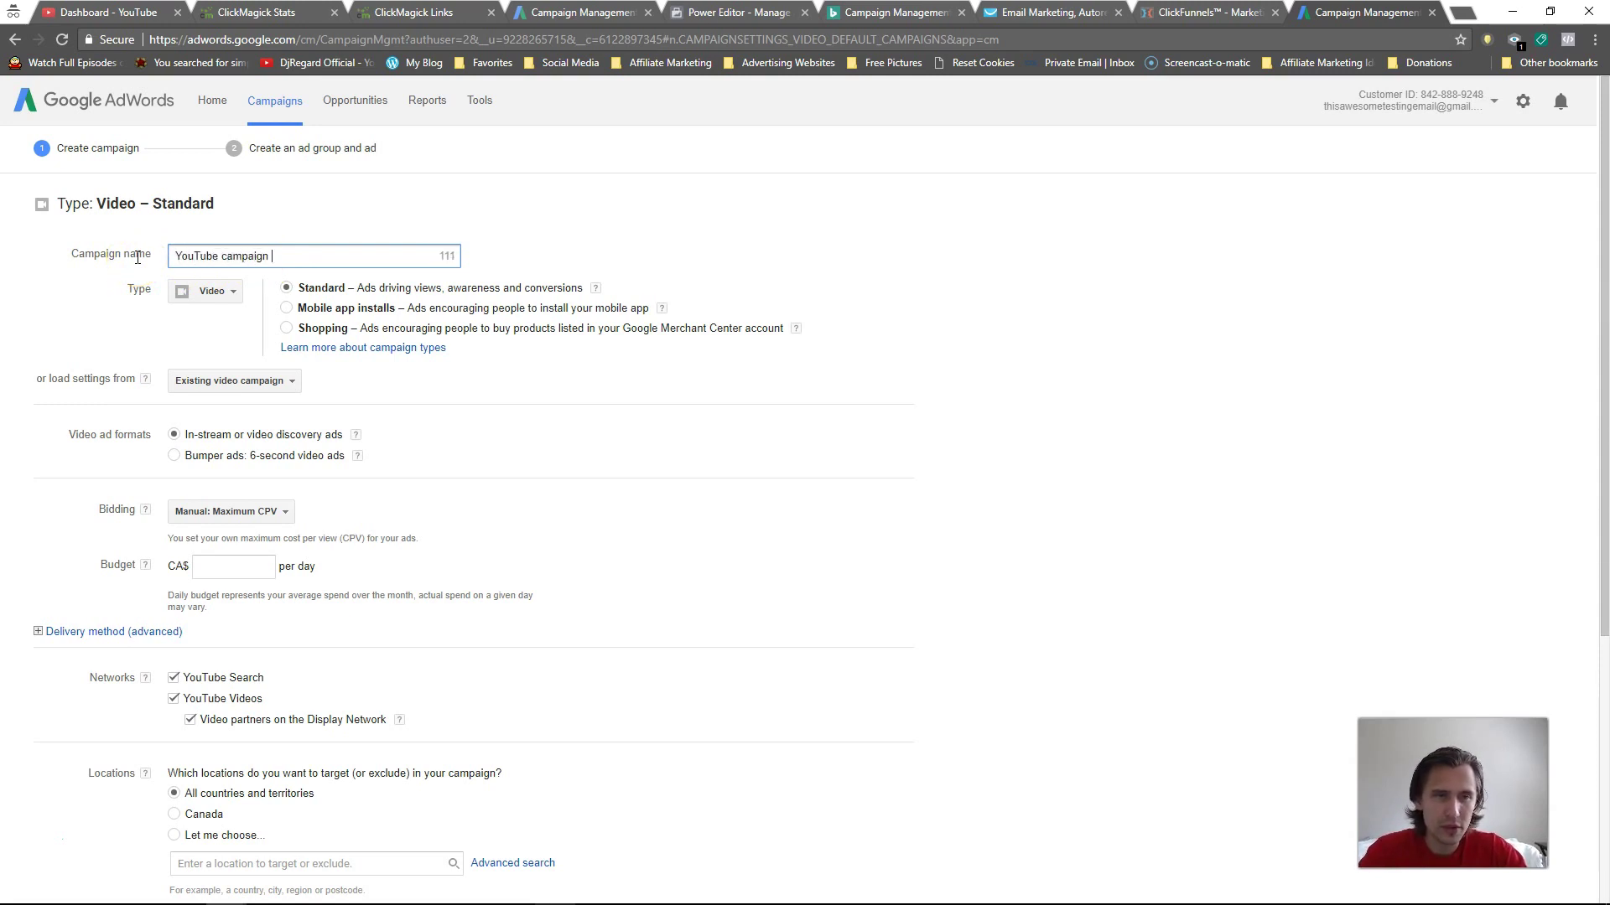
- Review the available campaign types and the Standard, Mobile app installs and Shopping video subtypes
click(210, 291)
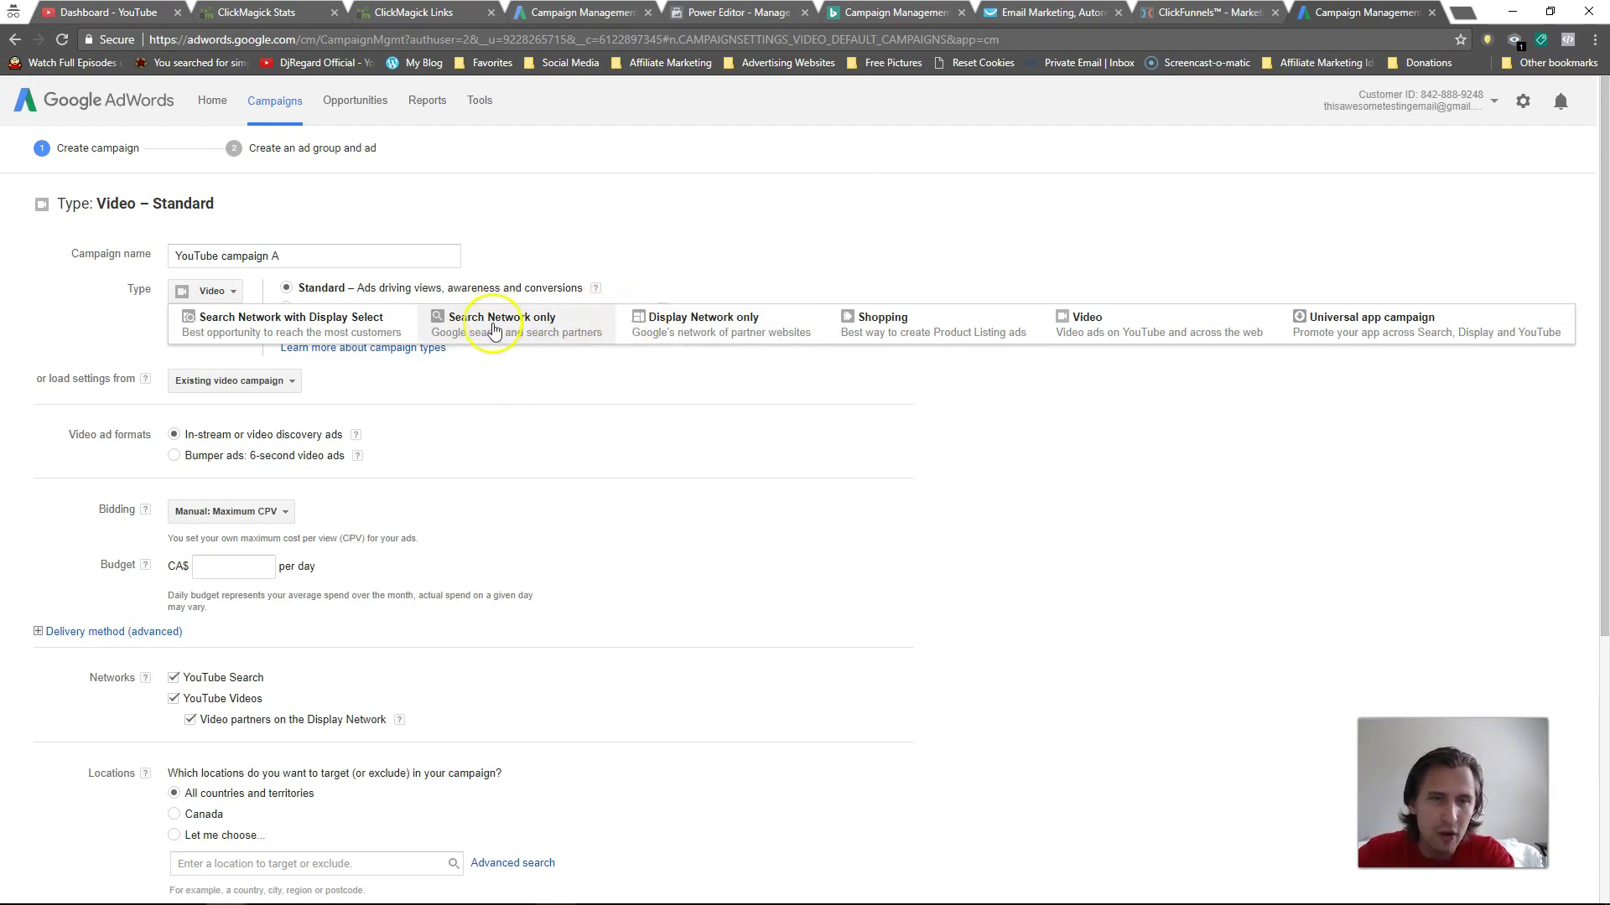
click(910, 251)
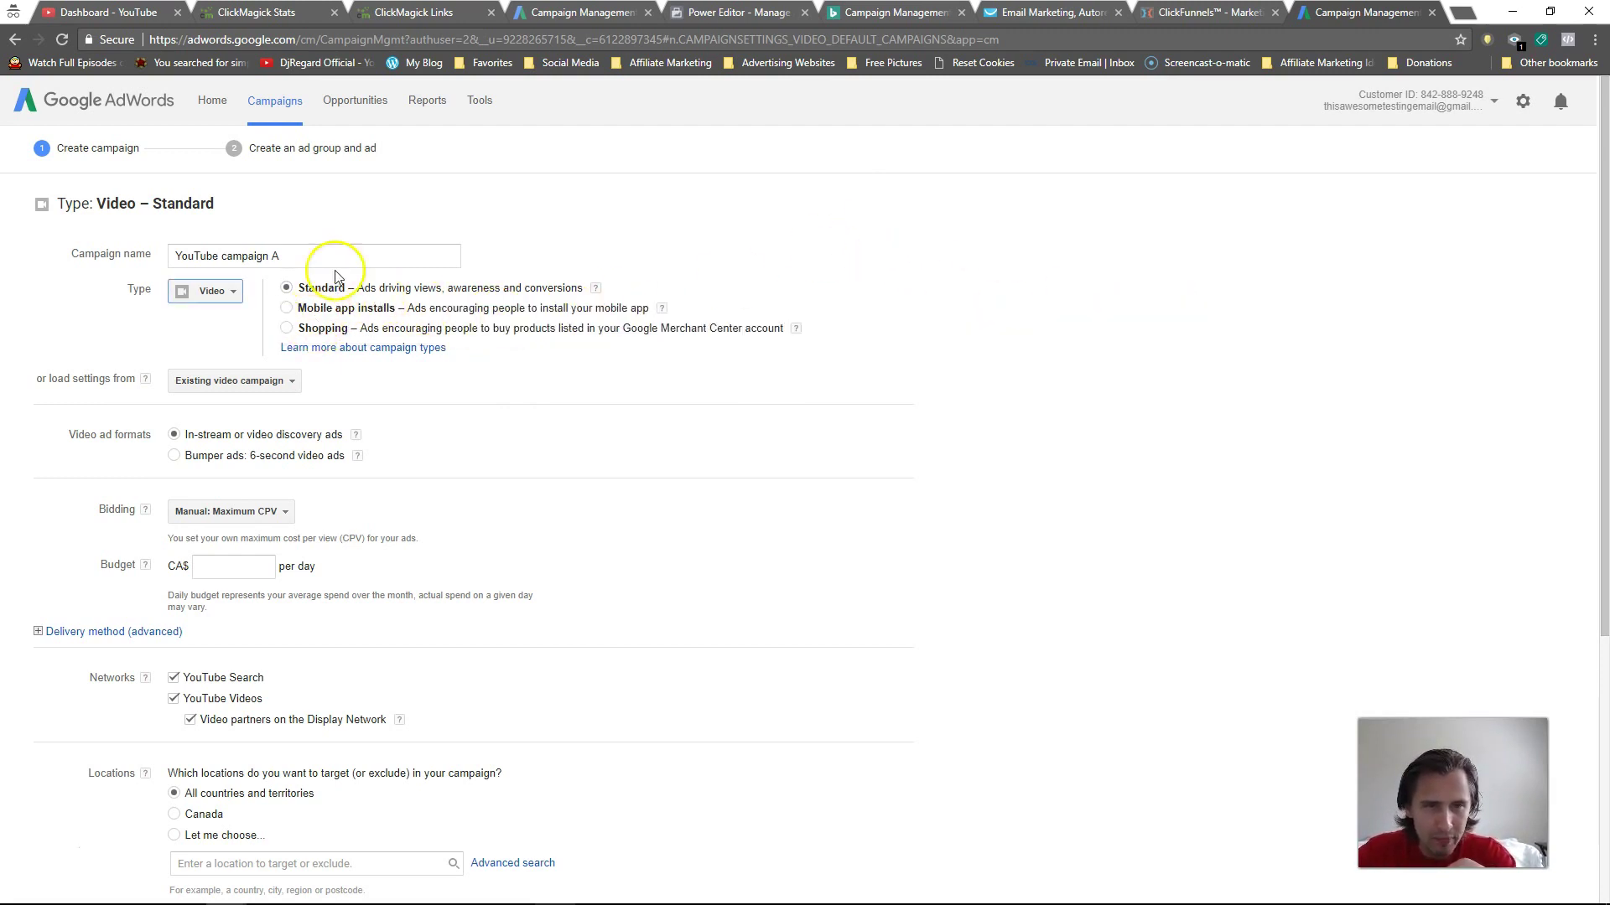
drag(378, 288, 515, 290)
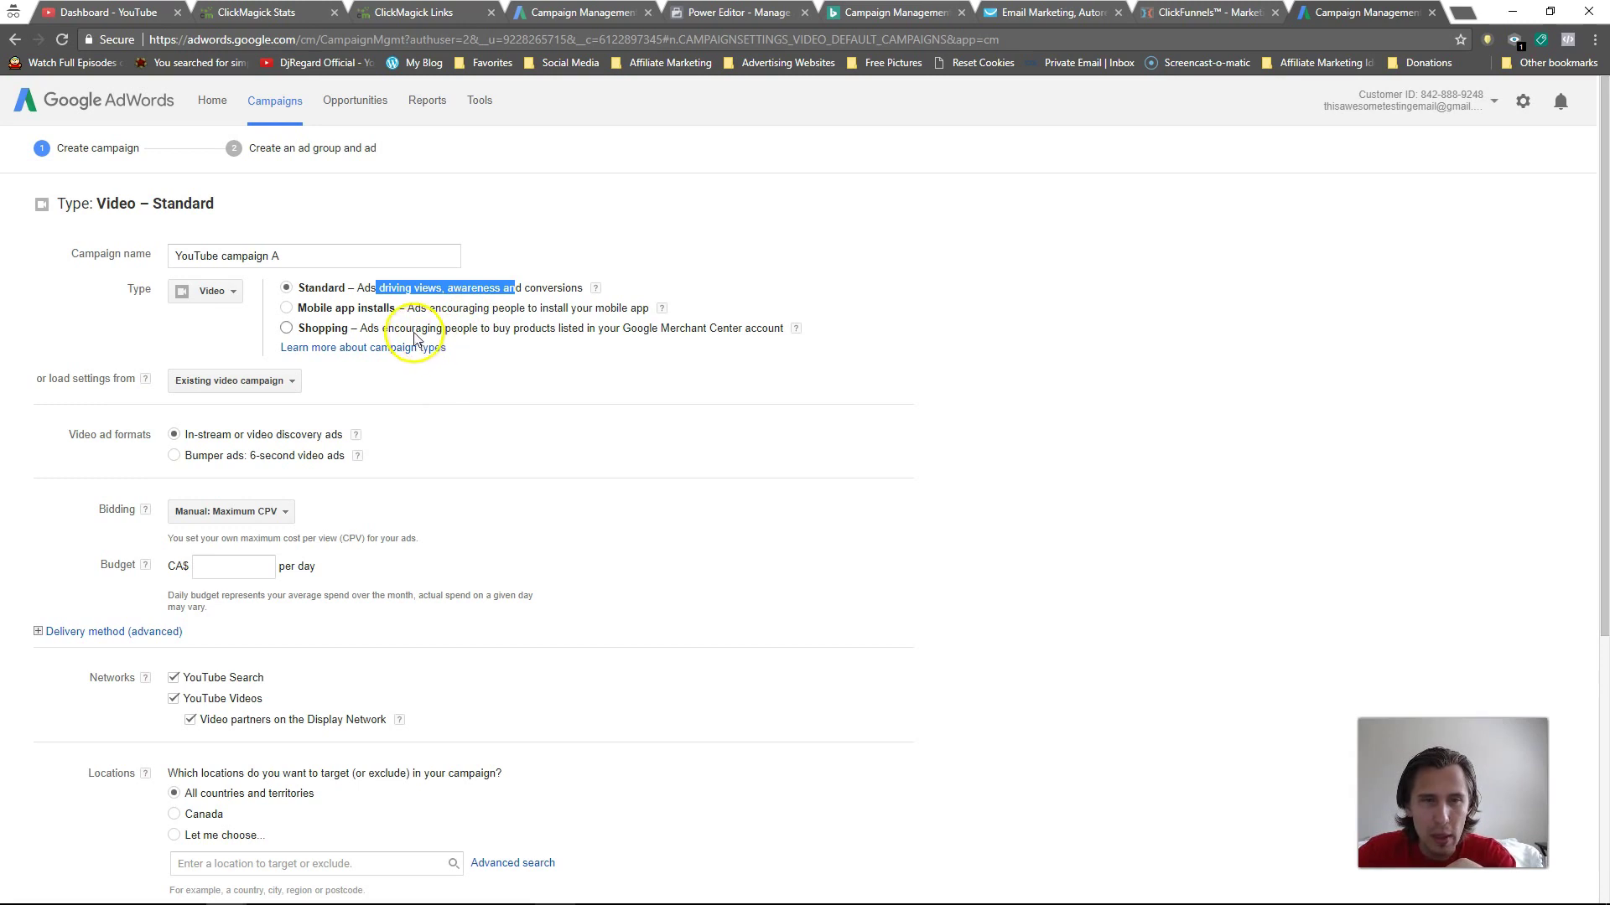
drag(437, 331, 644, 312)
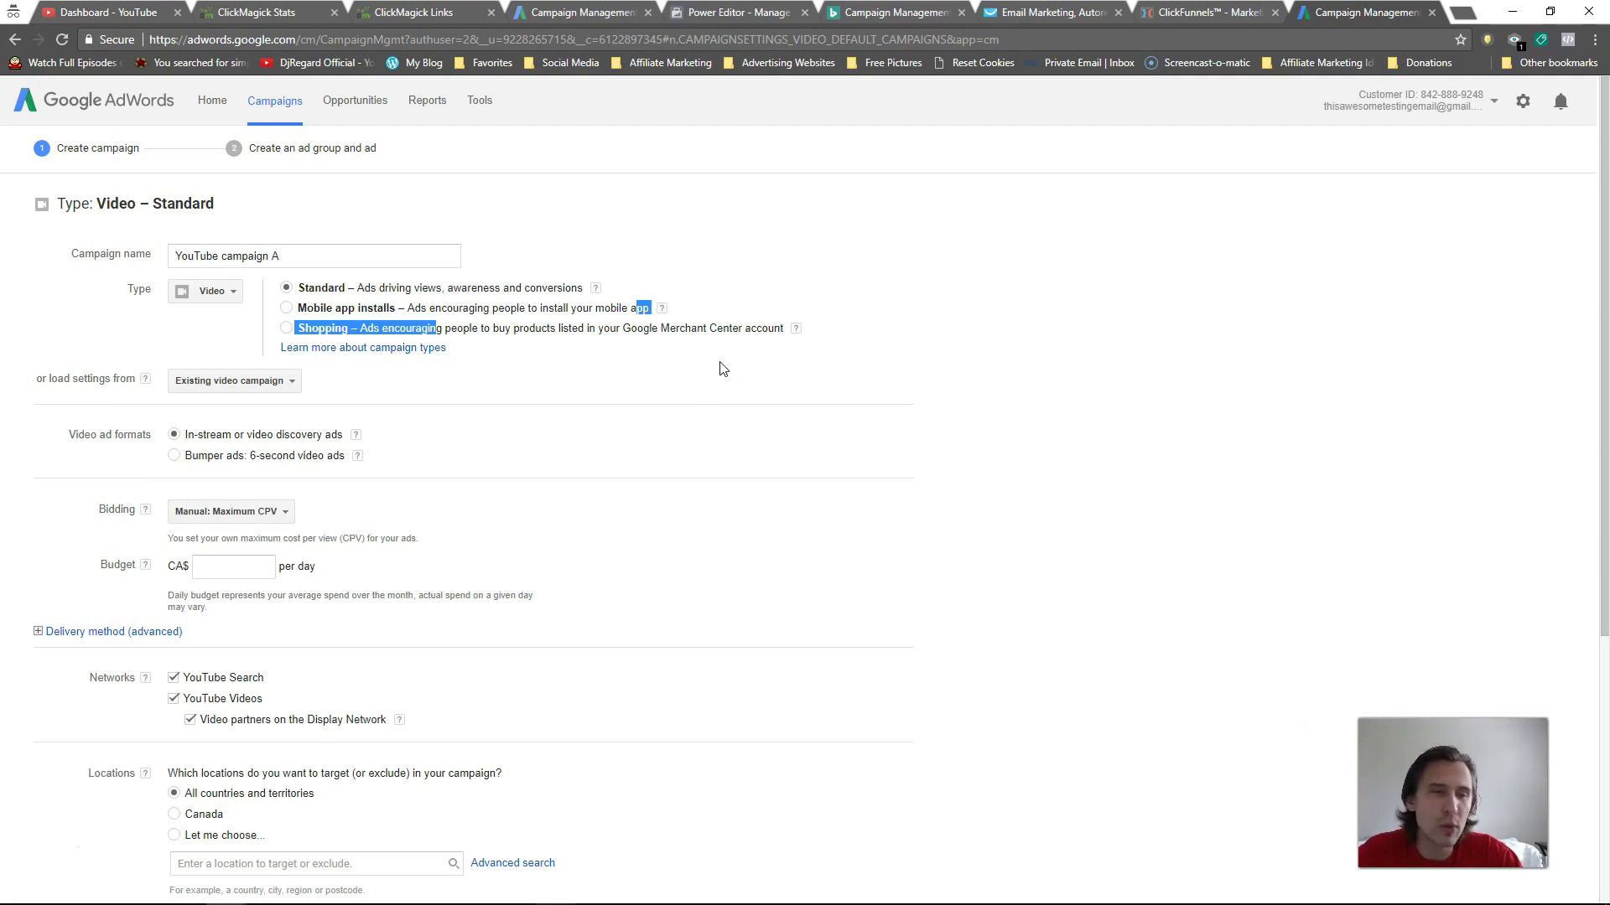
drag(377, 287, 607, 309)
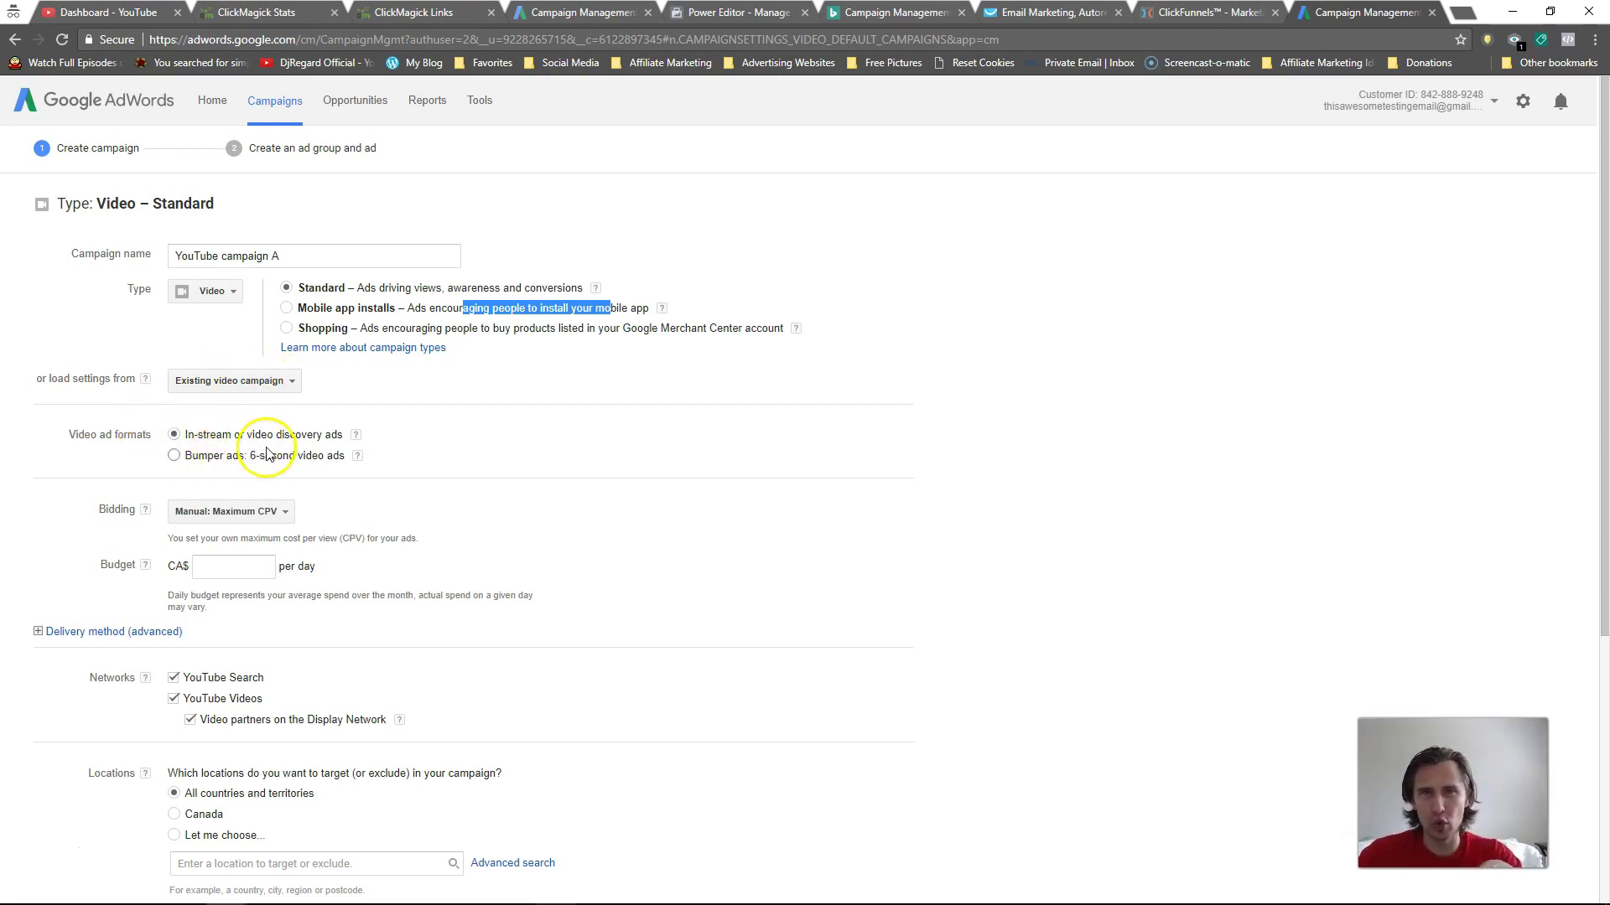
- Look up the support contact options in Help and close the Help window
click(1523, 105)
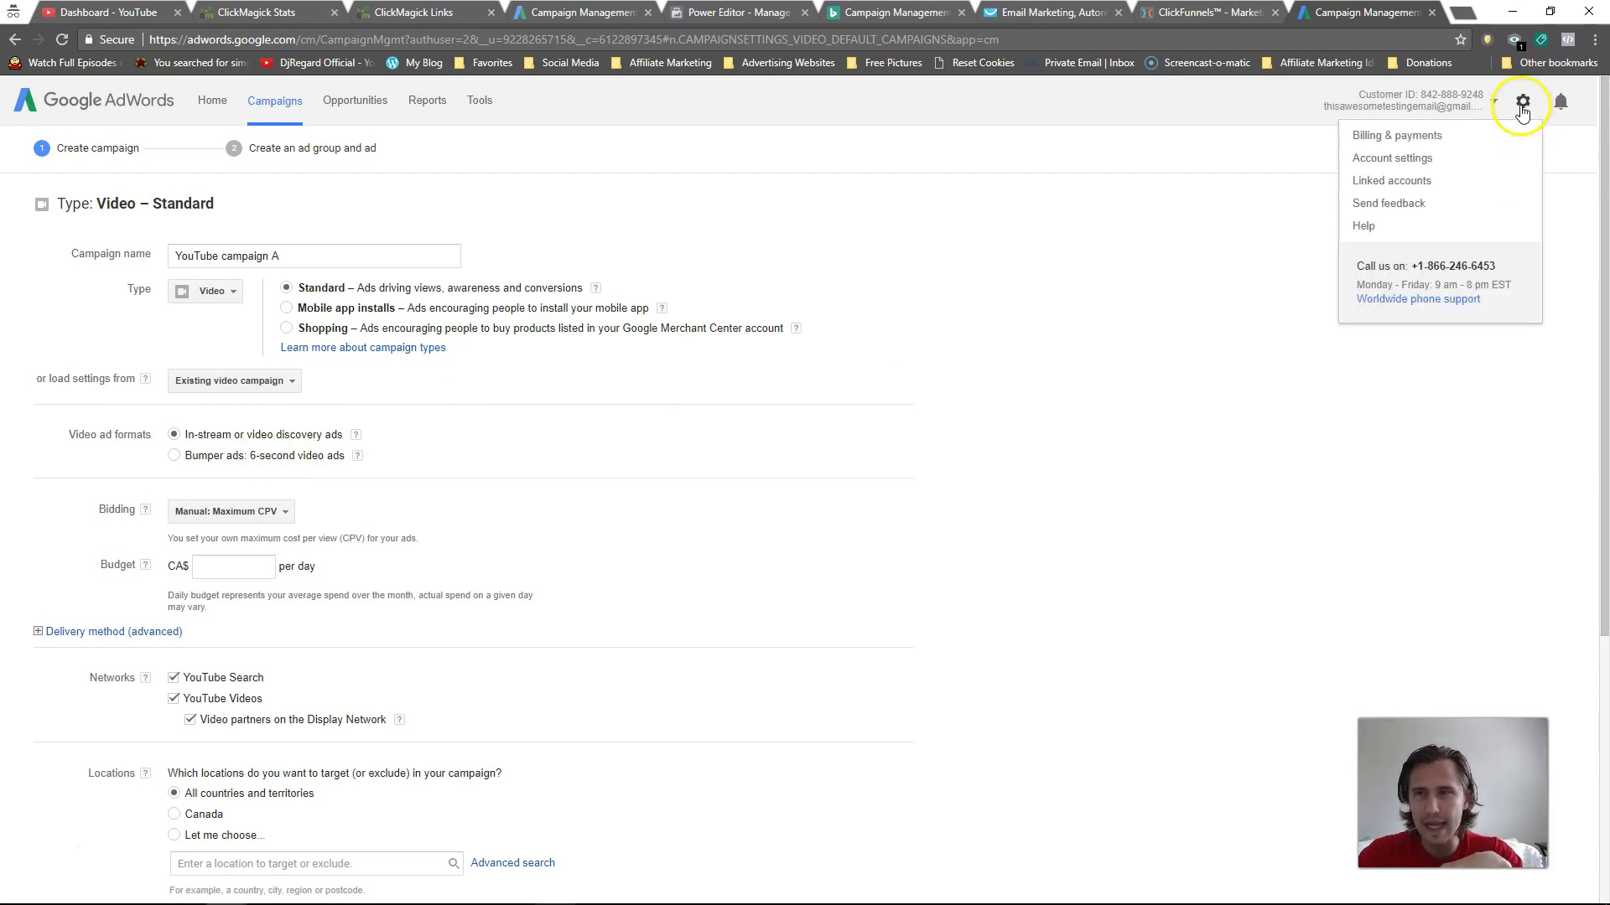
click(1391, 224)
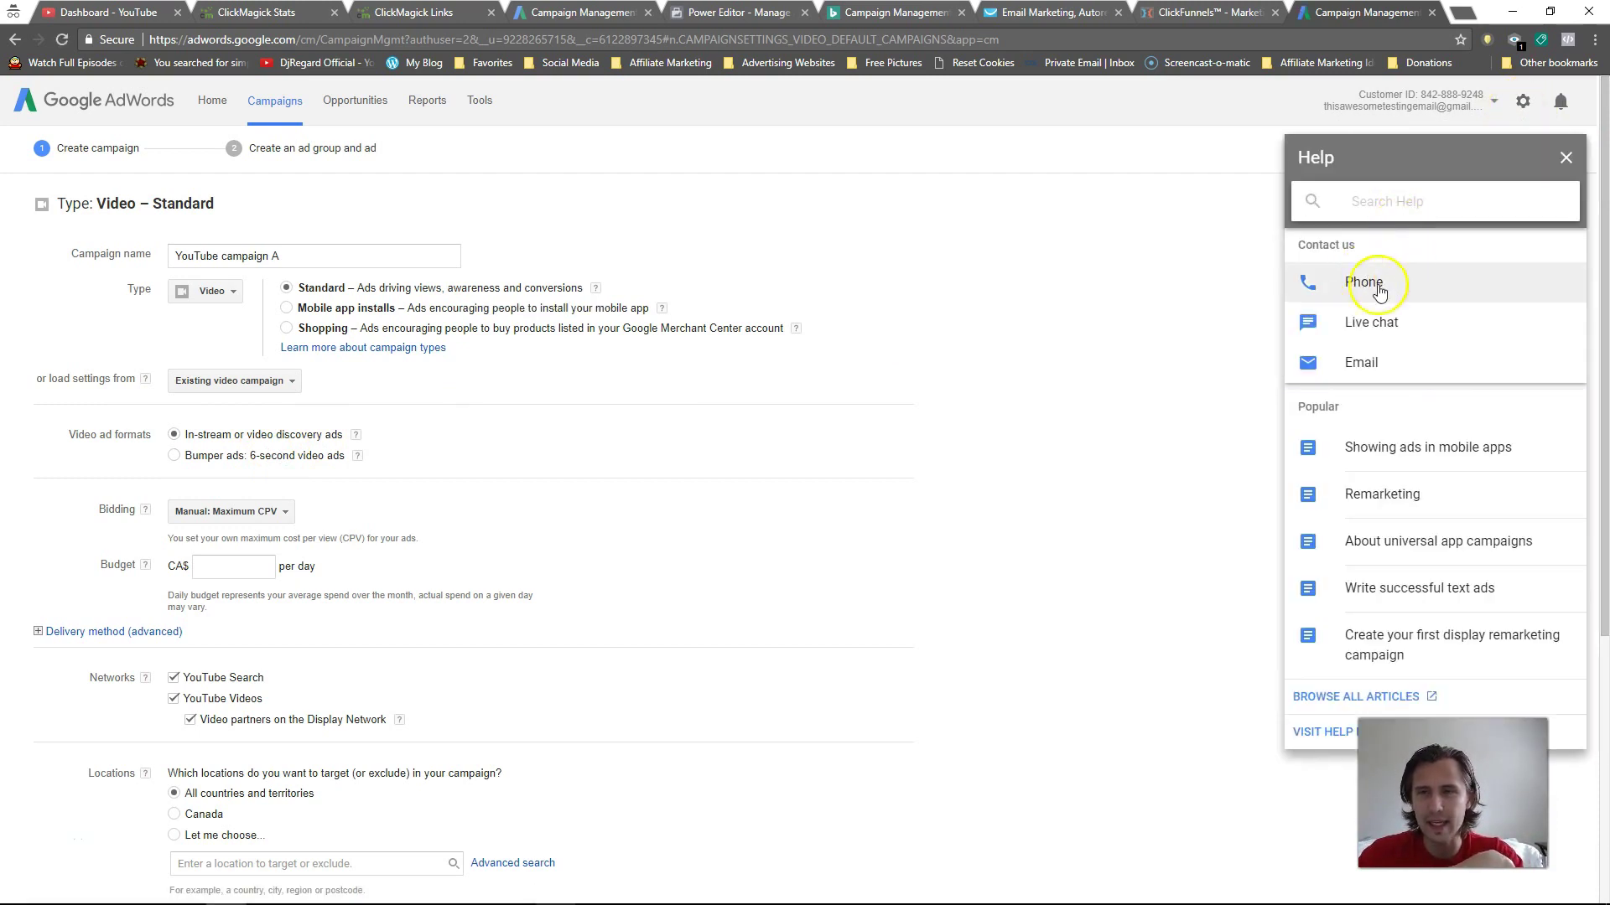
click(1565, 158)
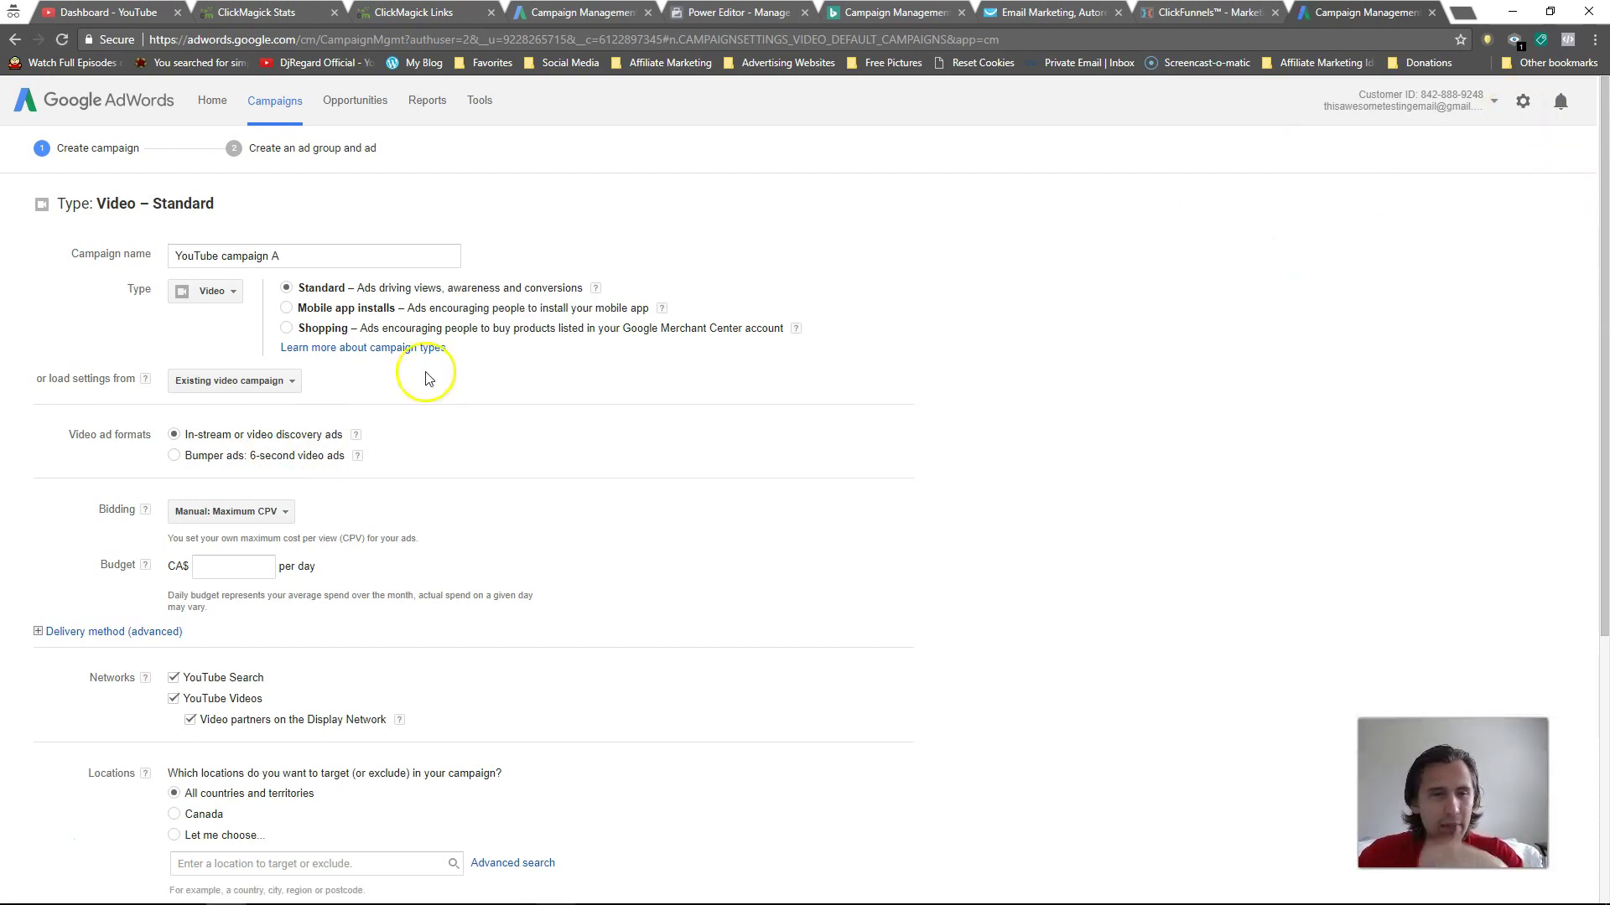
- Read the help explanations of the in-stream or video discovery and bumper video ad formats
click(357, 436)
click(356, 436)
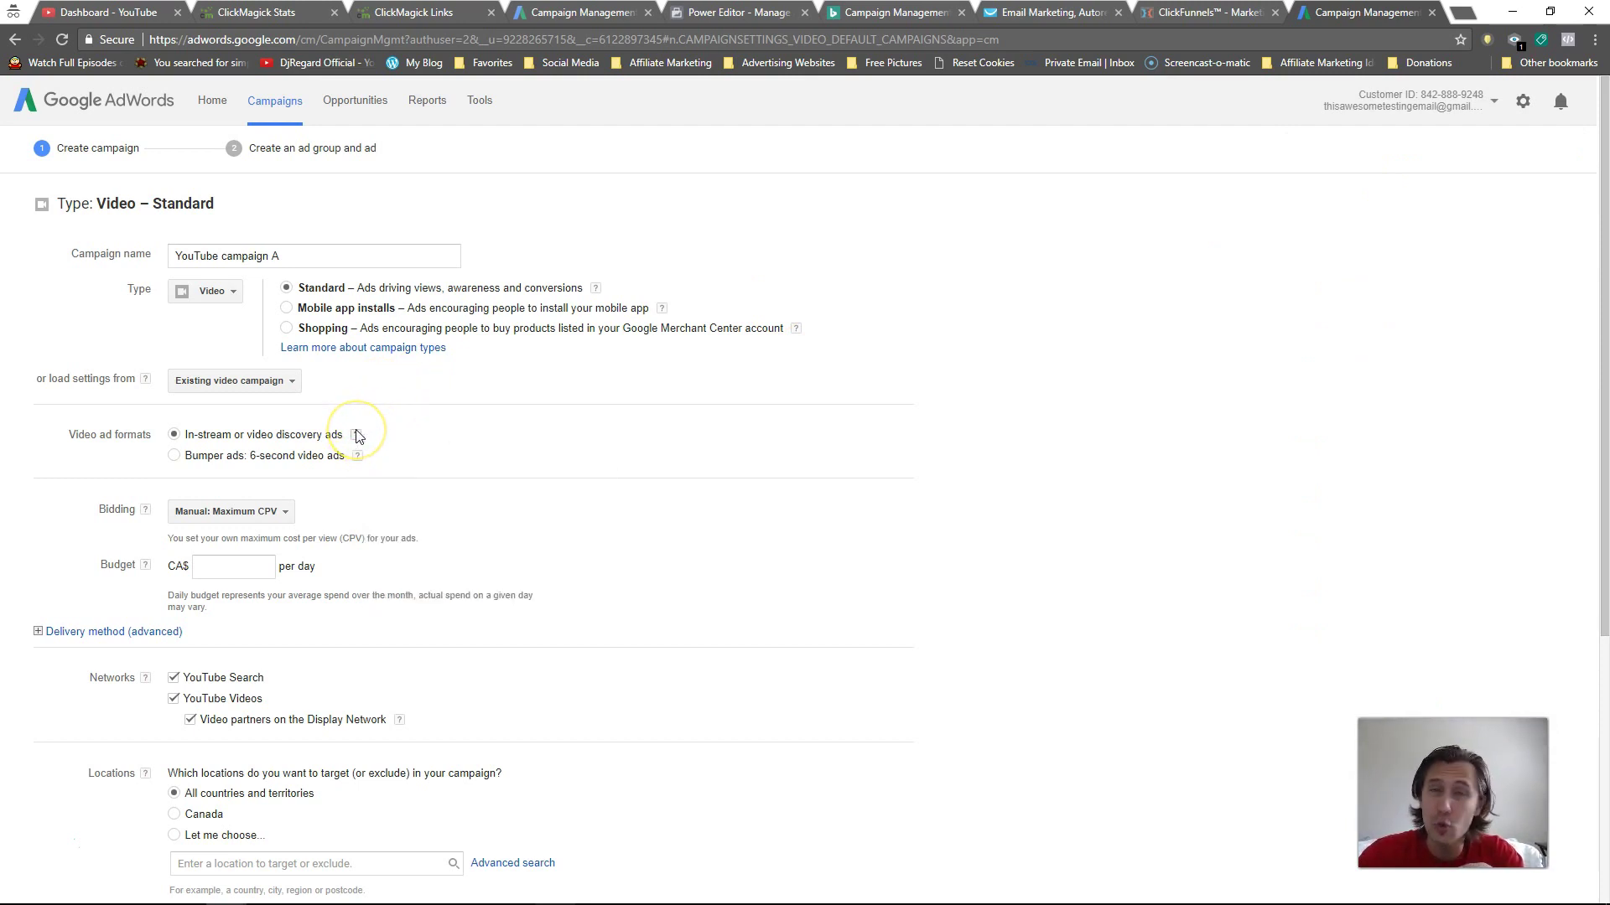
click(356, 436)
click(356, 436)
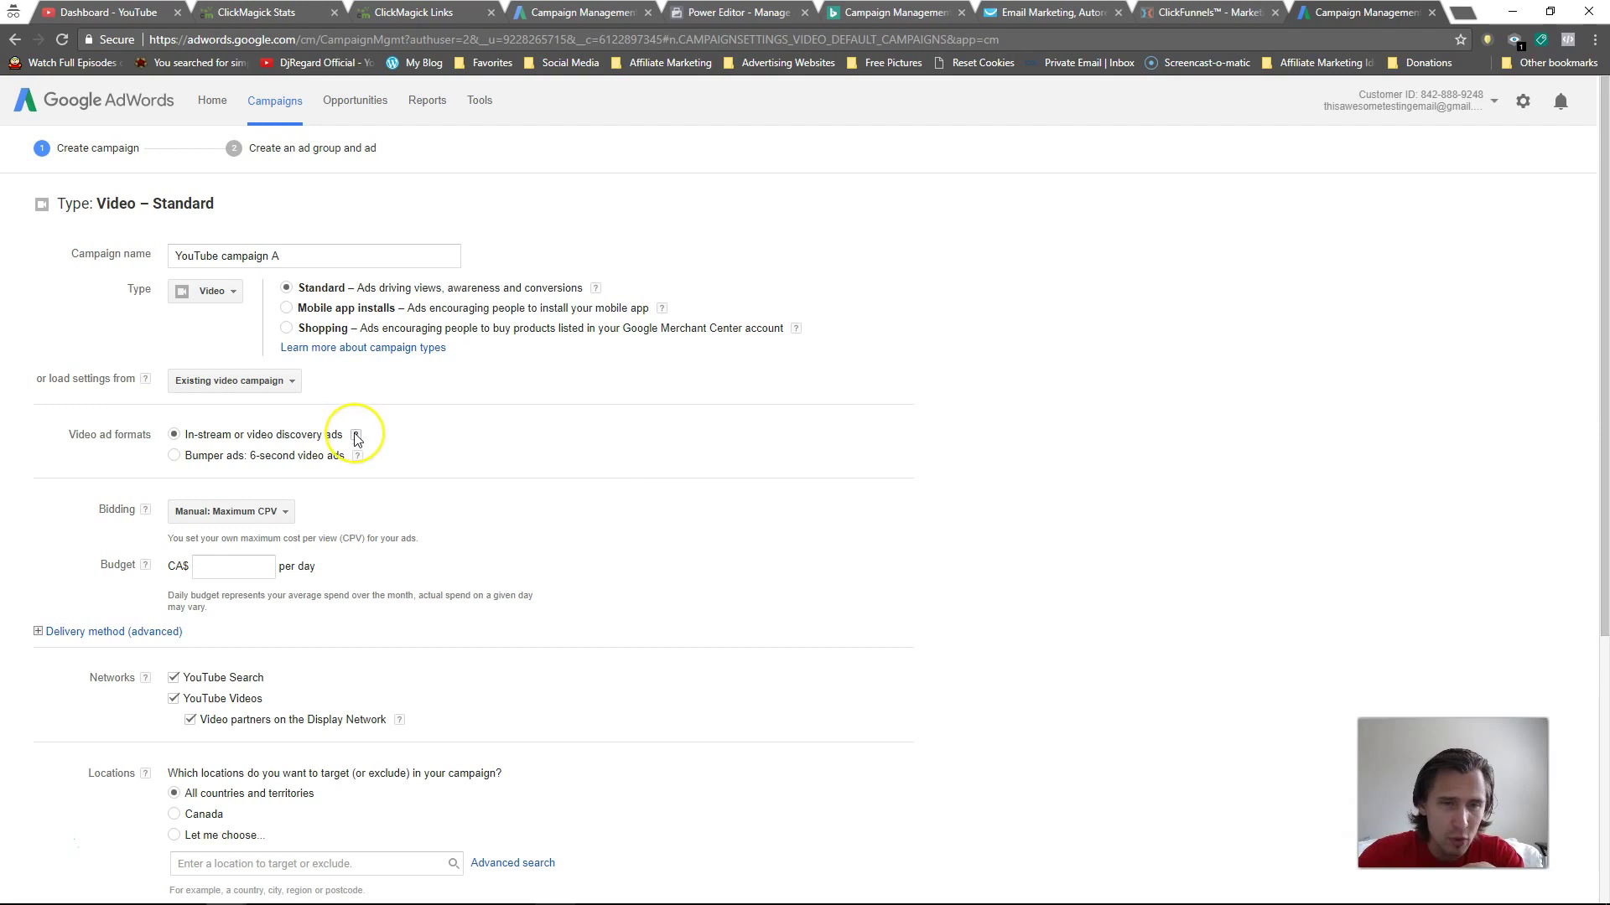
click(356, 436)
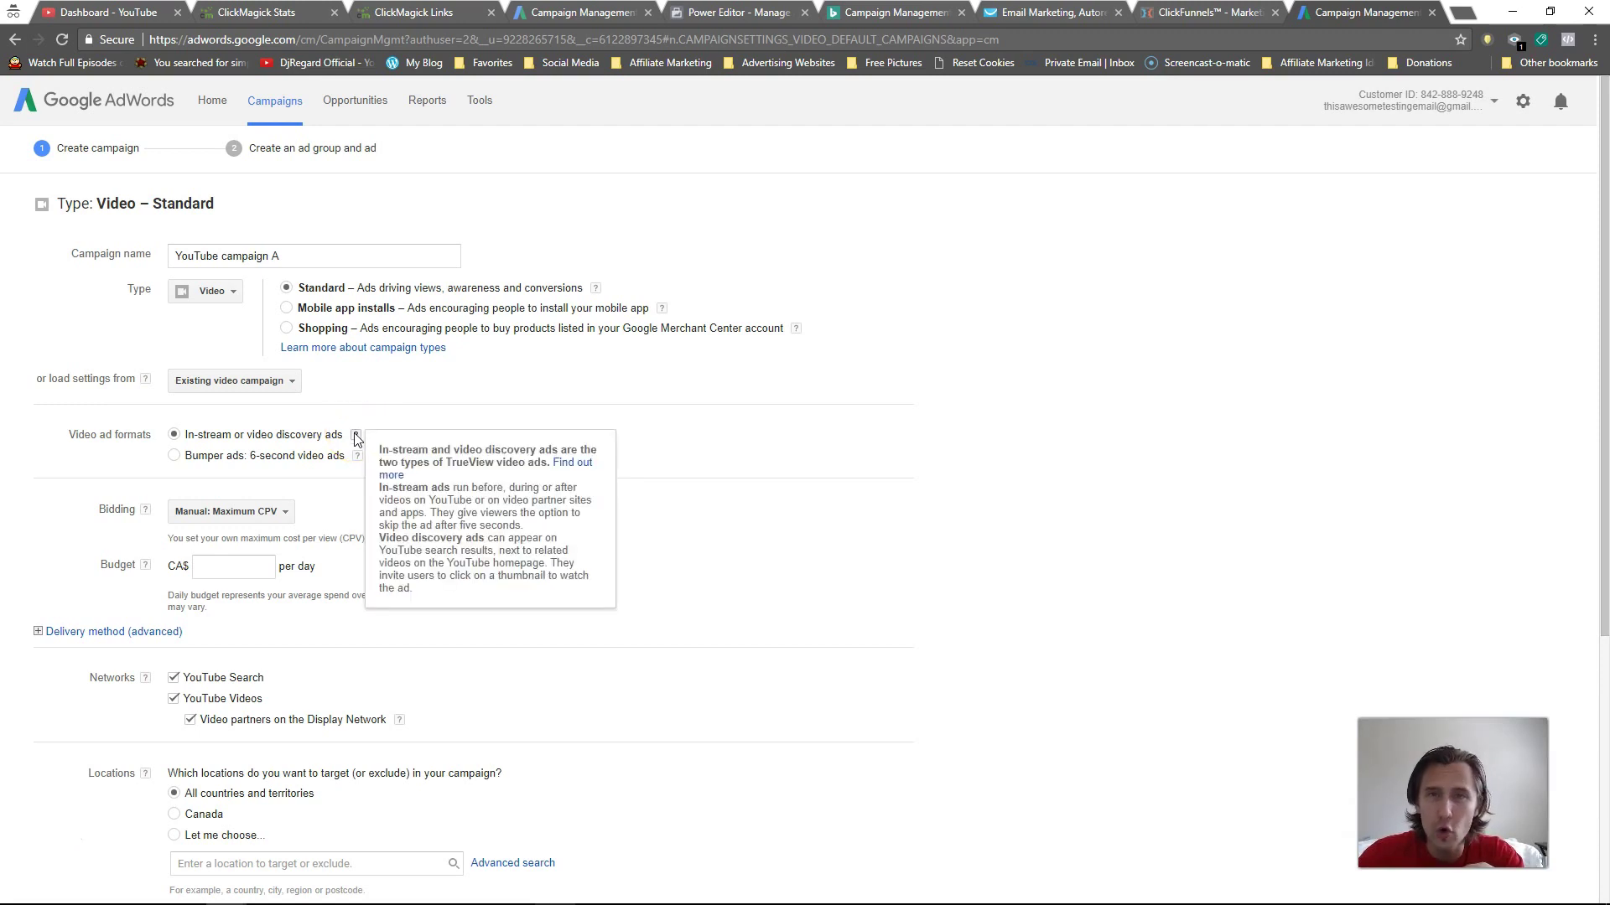
click(448, 521)
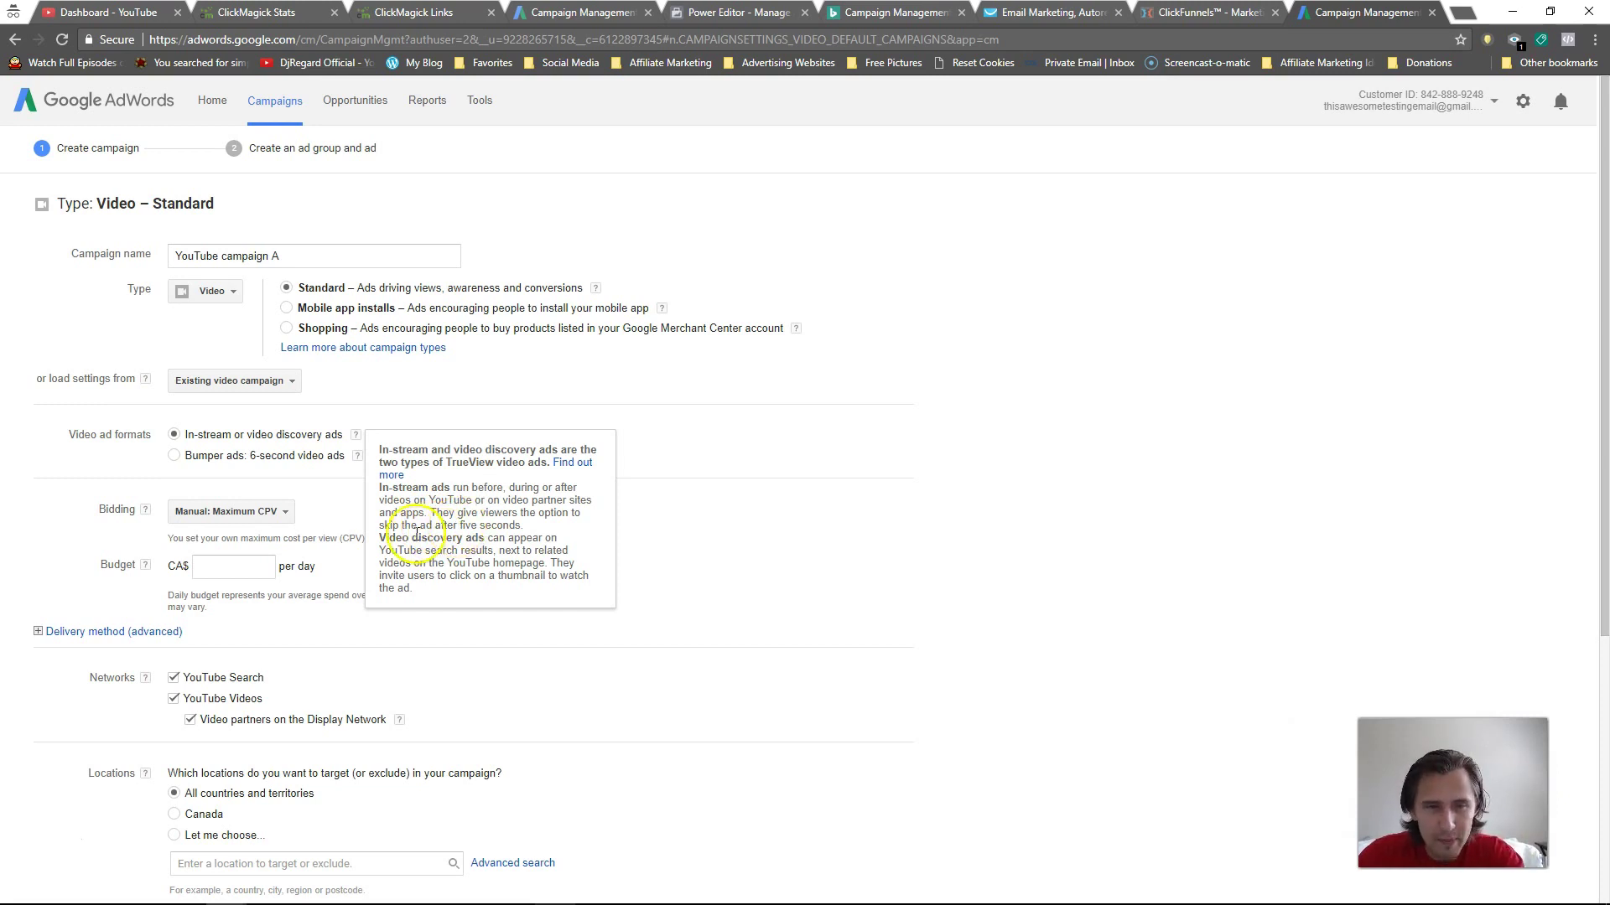
drag(388, 538, 485, 538)
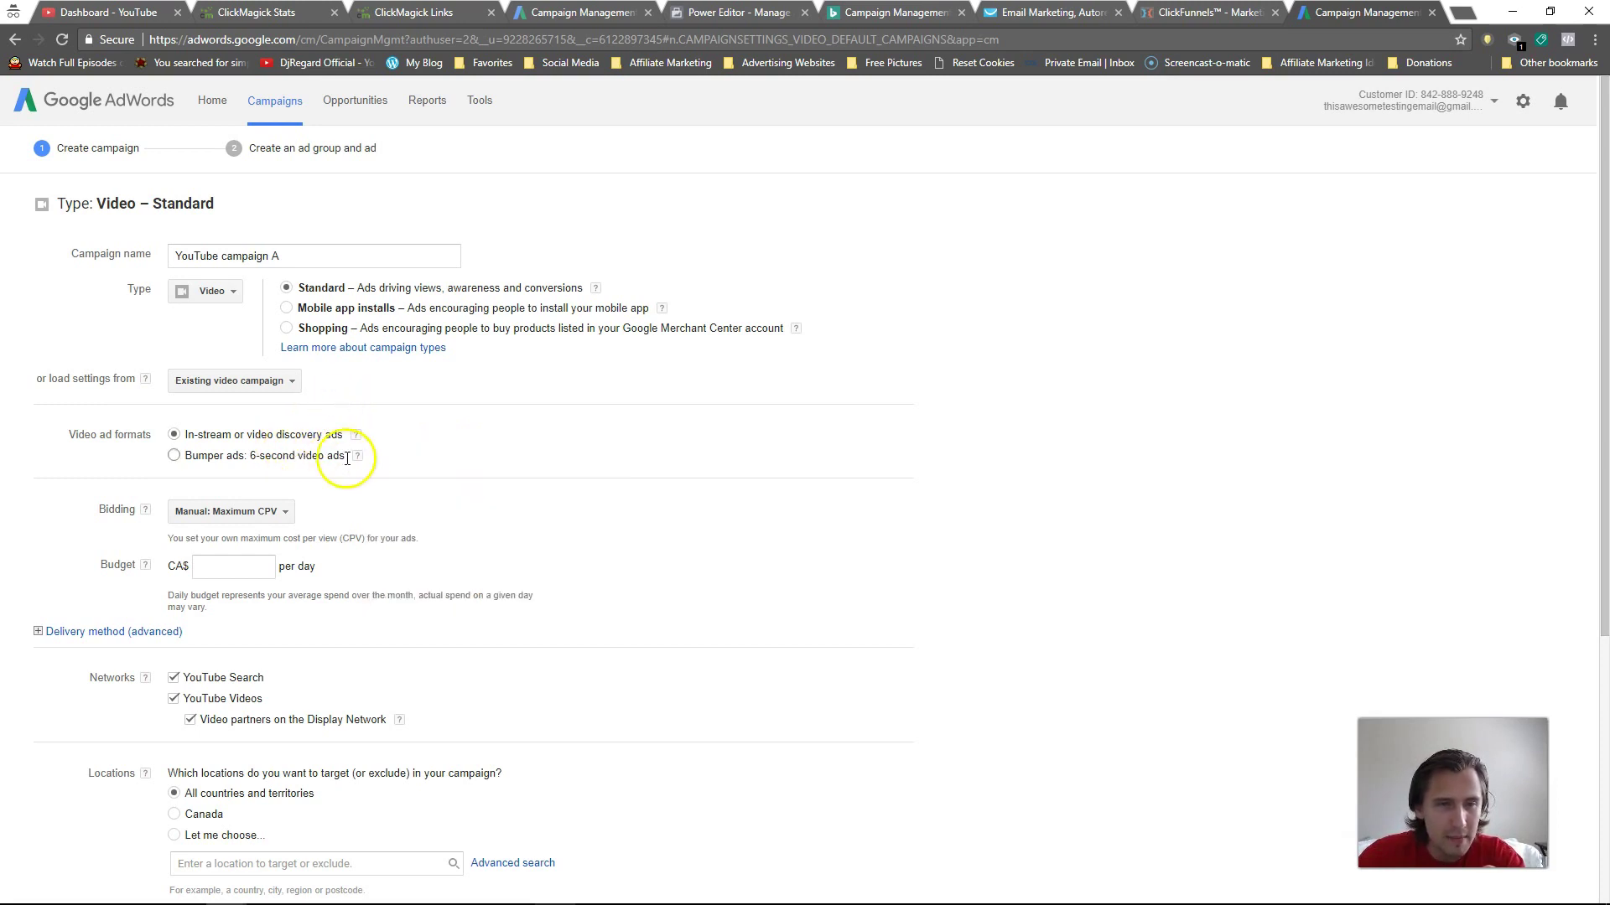
mouse_move(356, 465)
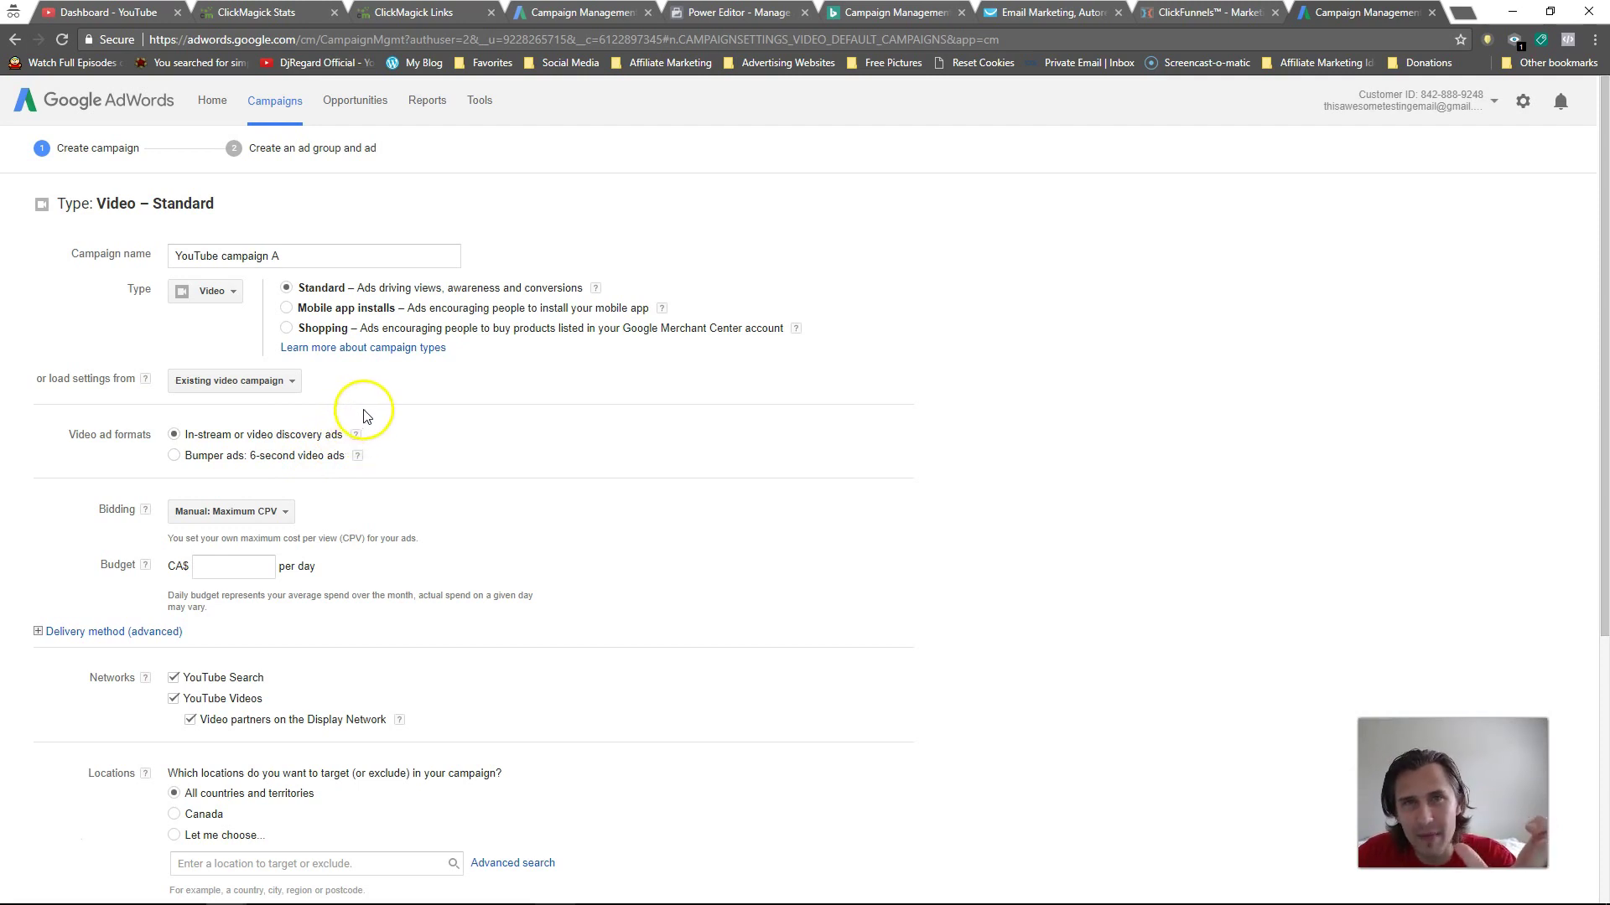
click(265, 424)
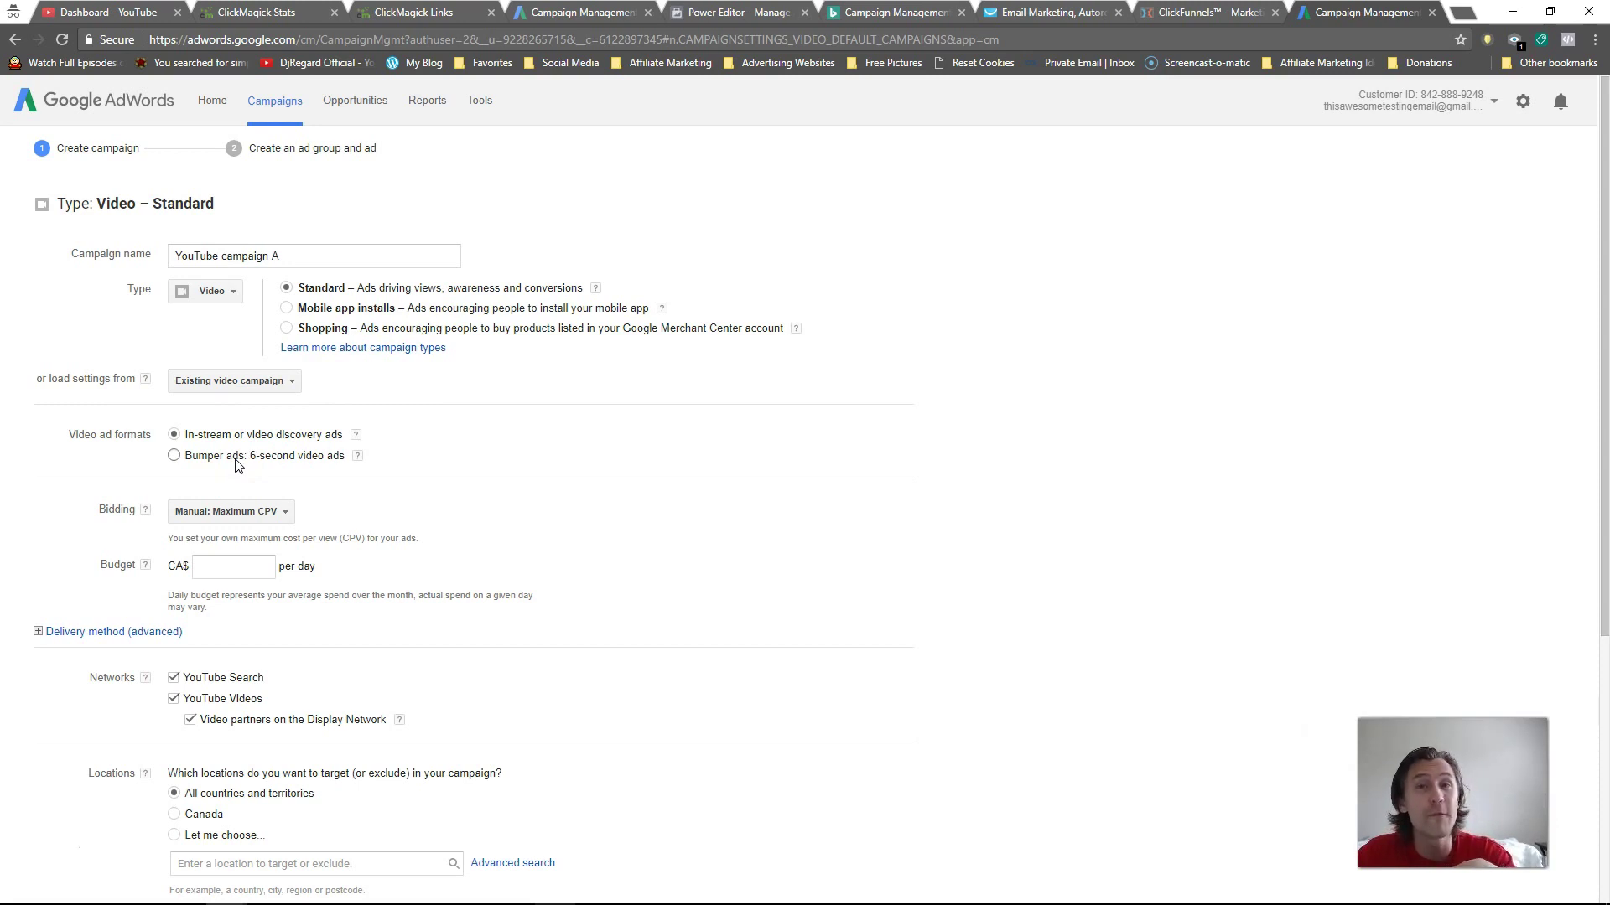
click(270, 418)
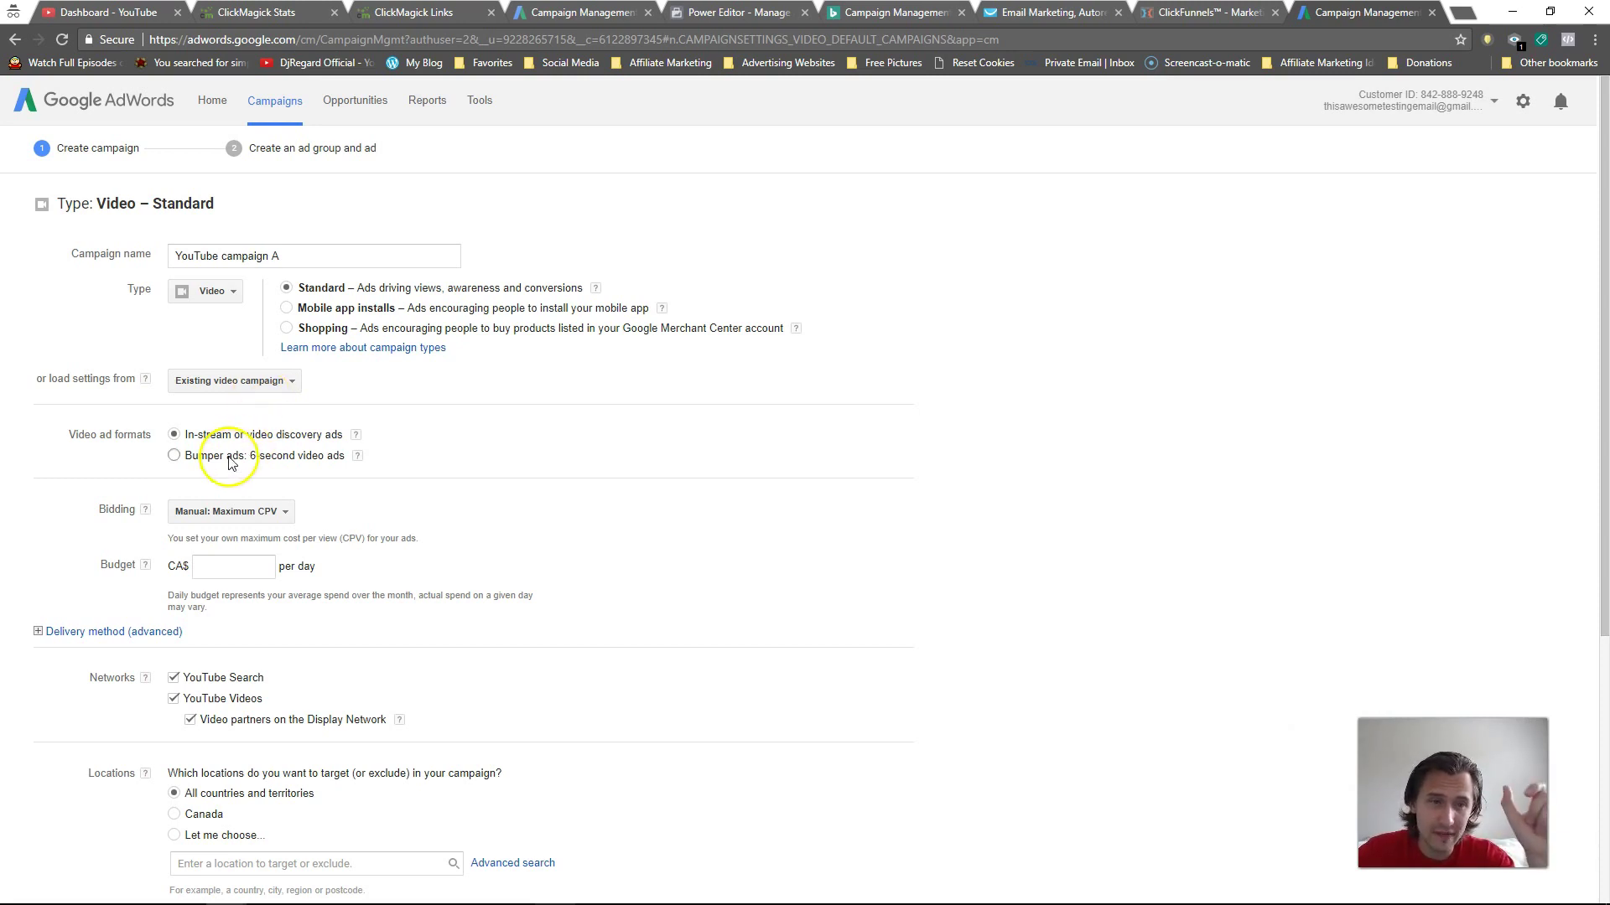
click(231, 458)
click(234, 432)
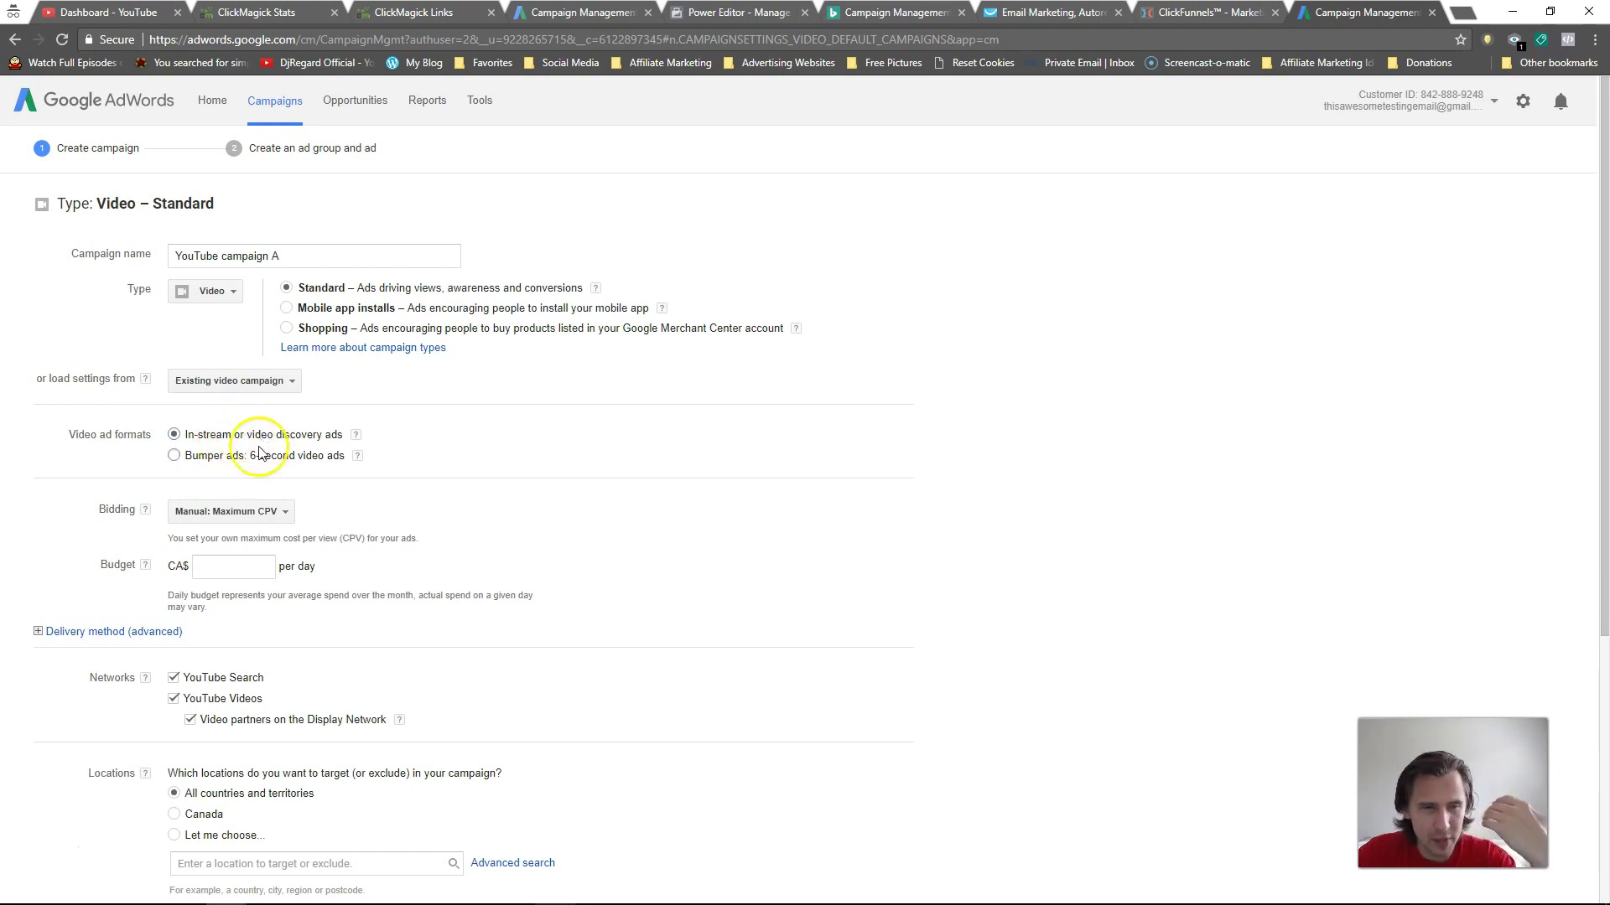
- Check the bidding options for in-stream ads, switch the video ad format to bumper ads and compare its bidding options
click(250, 514)
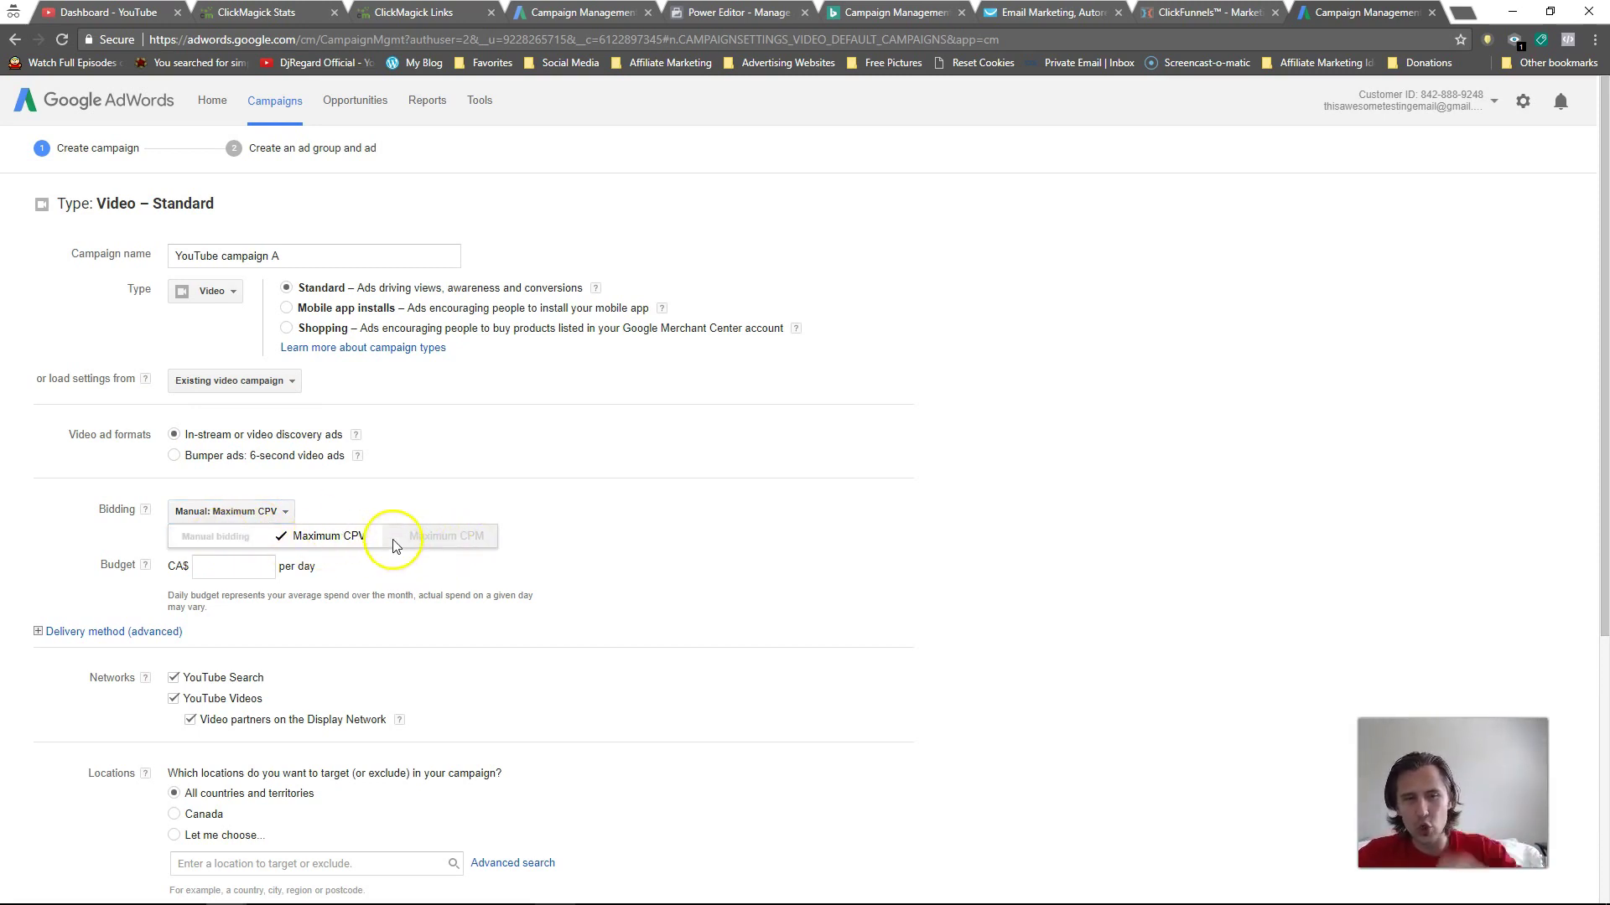
click(231, 461)
click(226, 511)
click(186, 460)
click(277, 512)
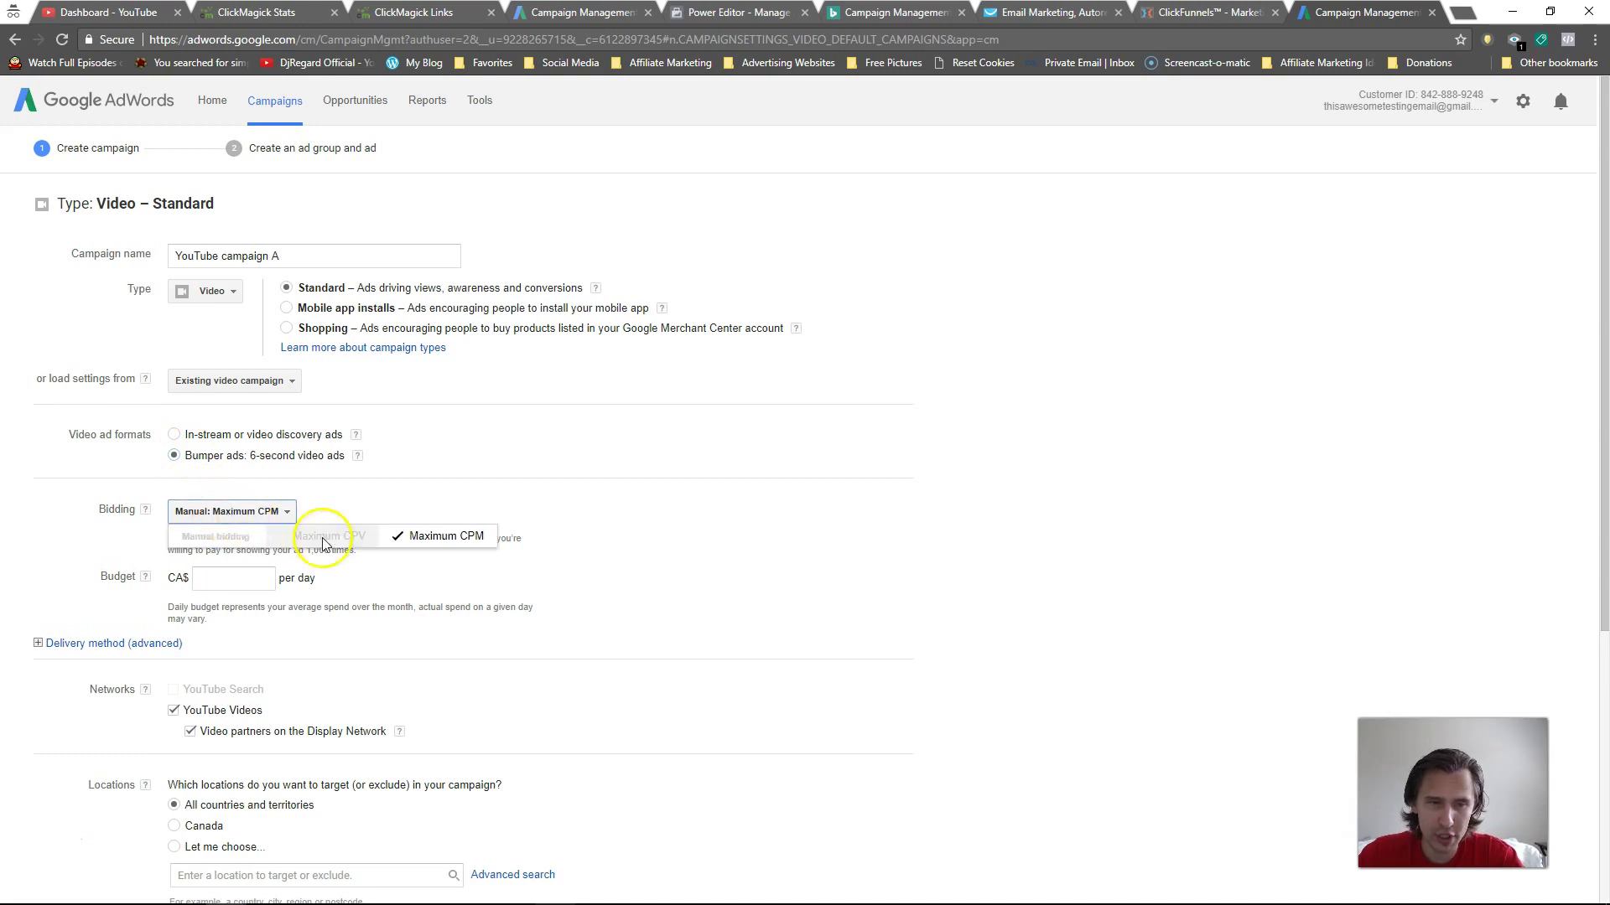
click(547, 500)
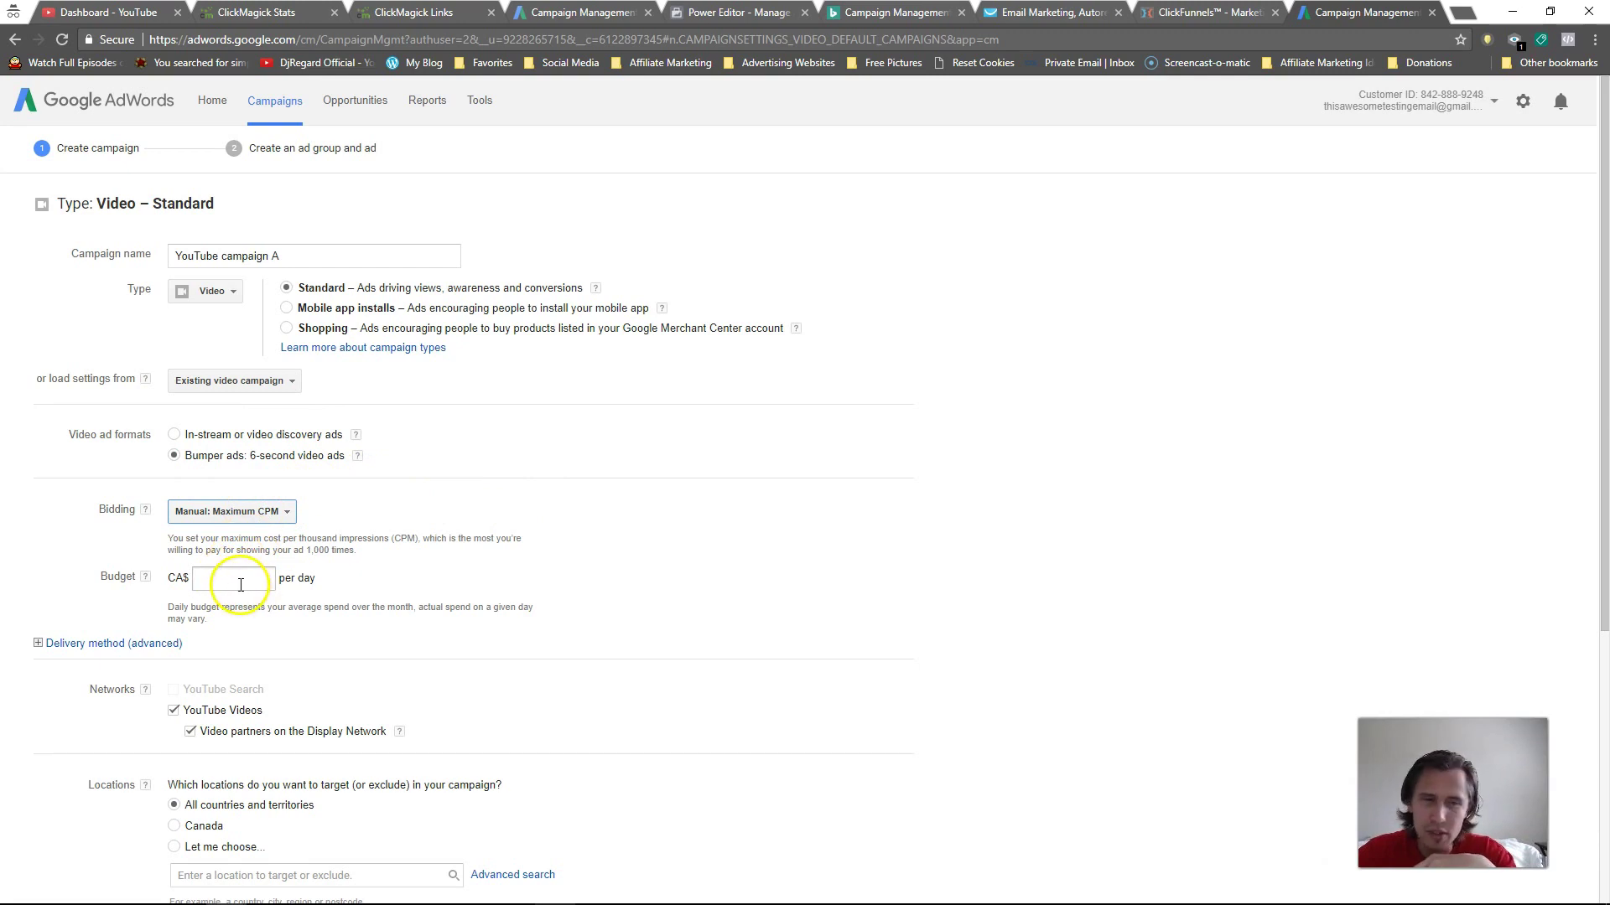
- Expand the advanced delivery method settings, review the Standard and Accelerated options, and collapse them again
click(109, 643)
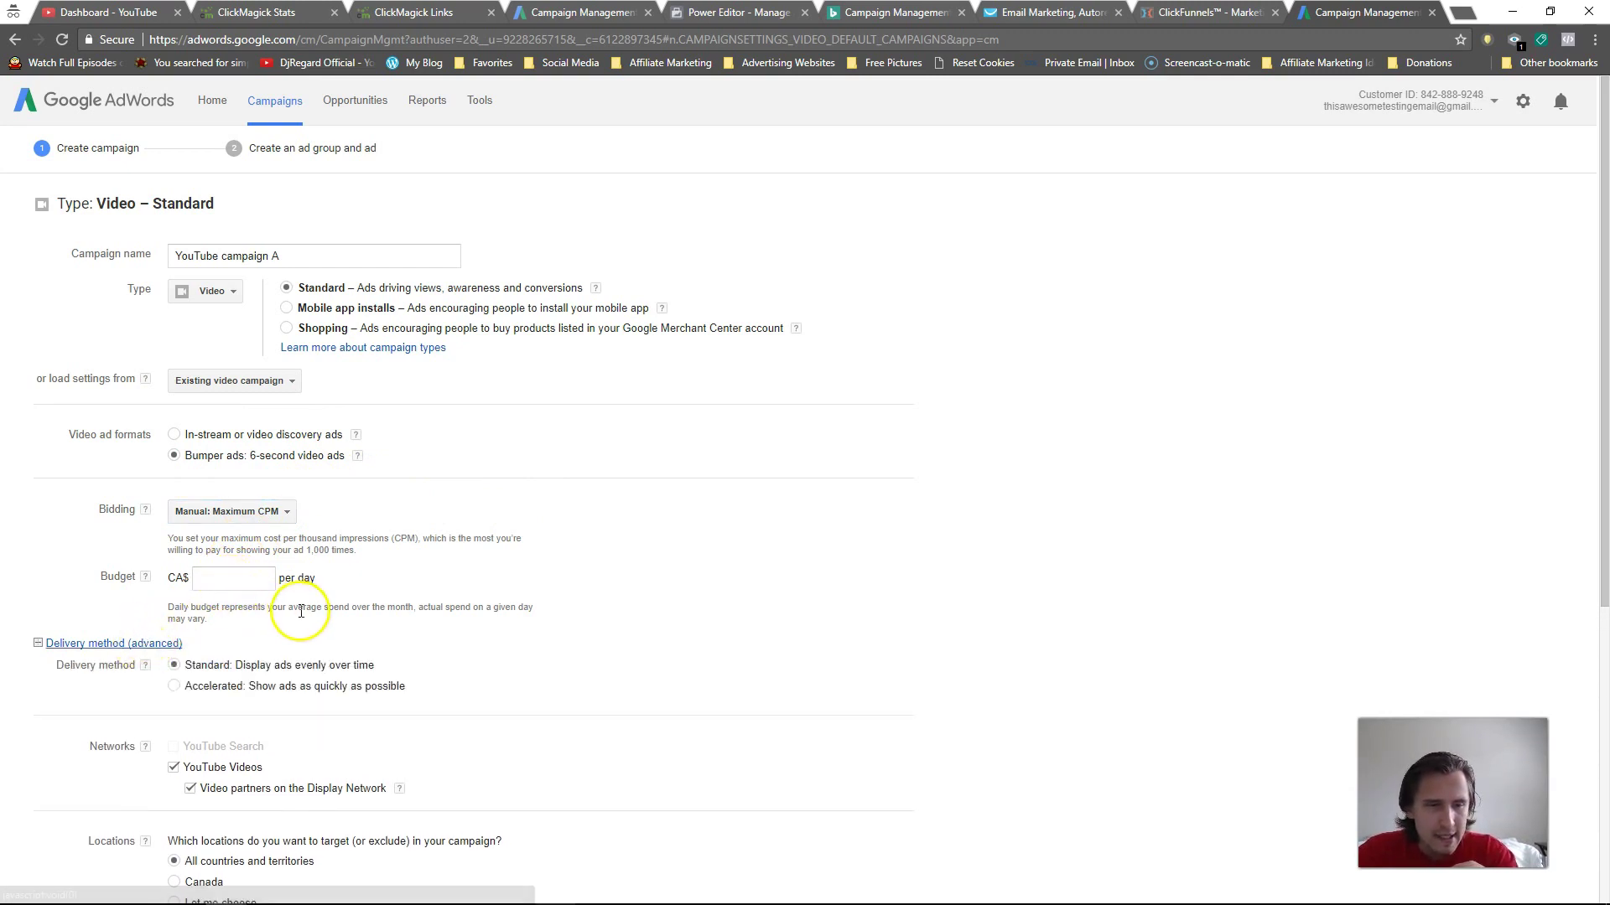
scroll(313, 618, down, 3)
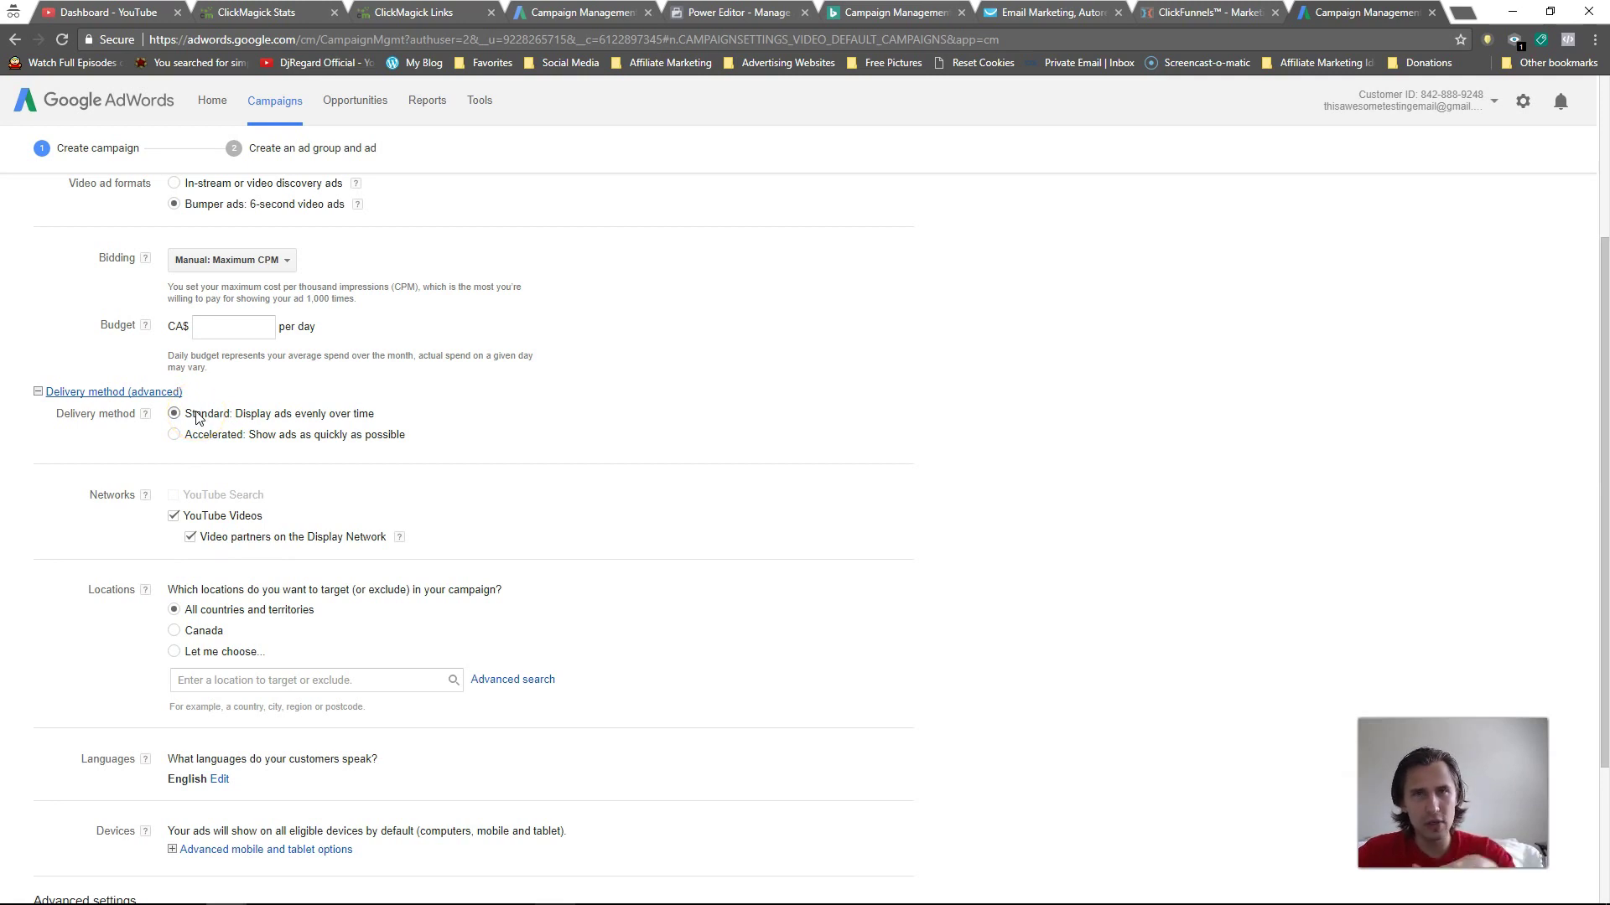
drag(211, 436, 369, 442)
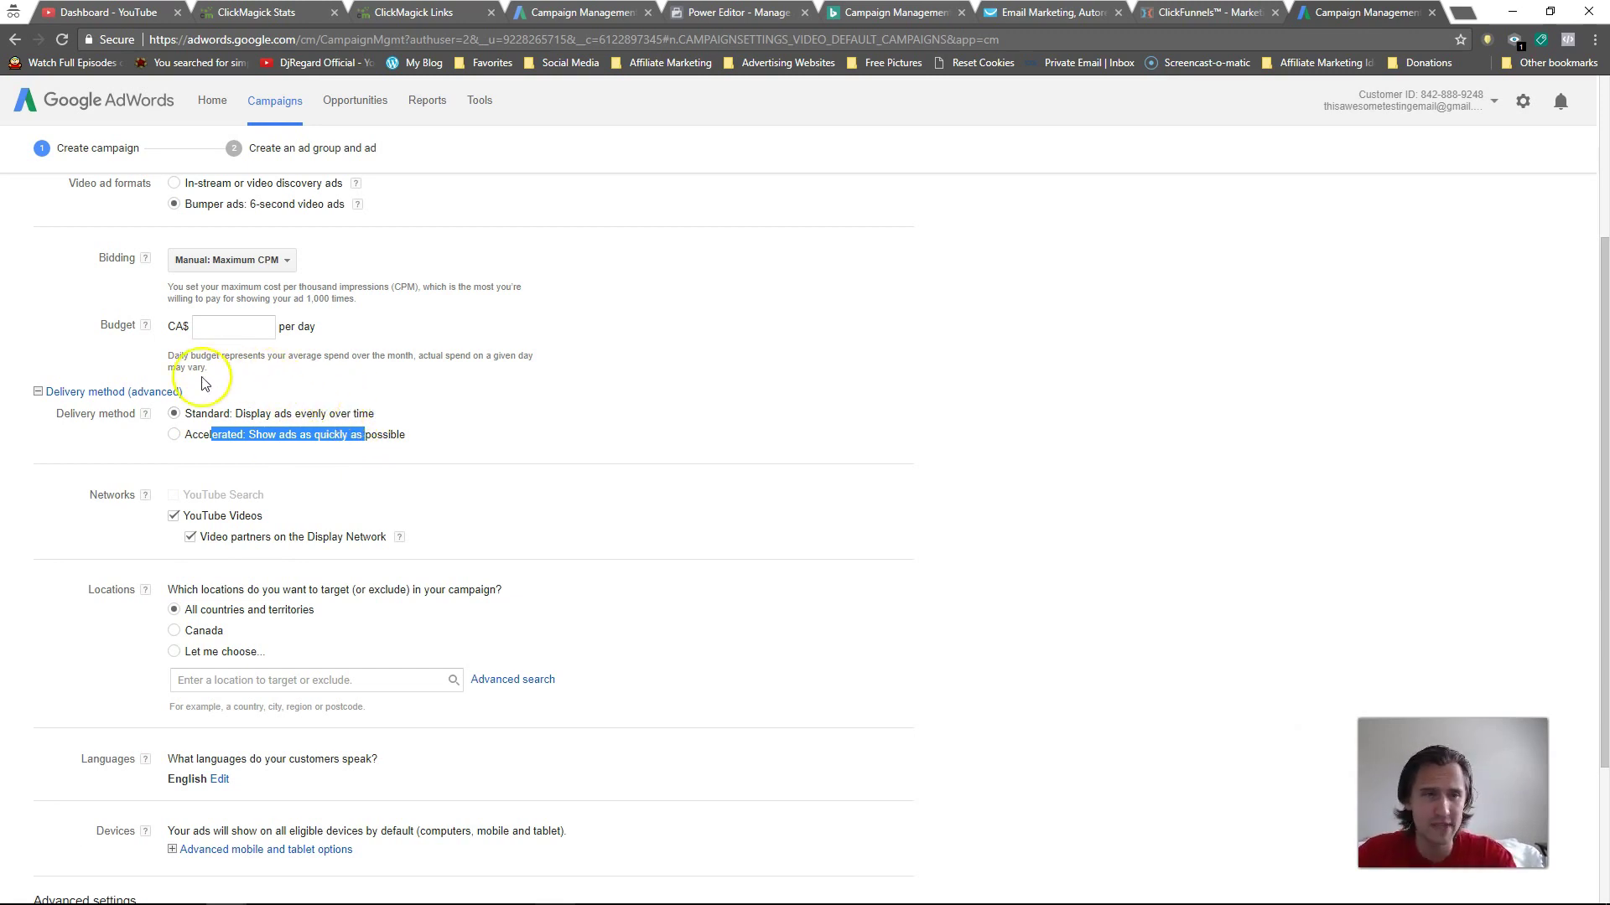
click(156, 394)
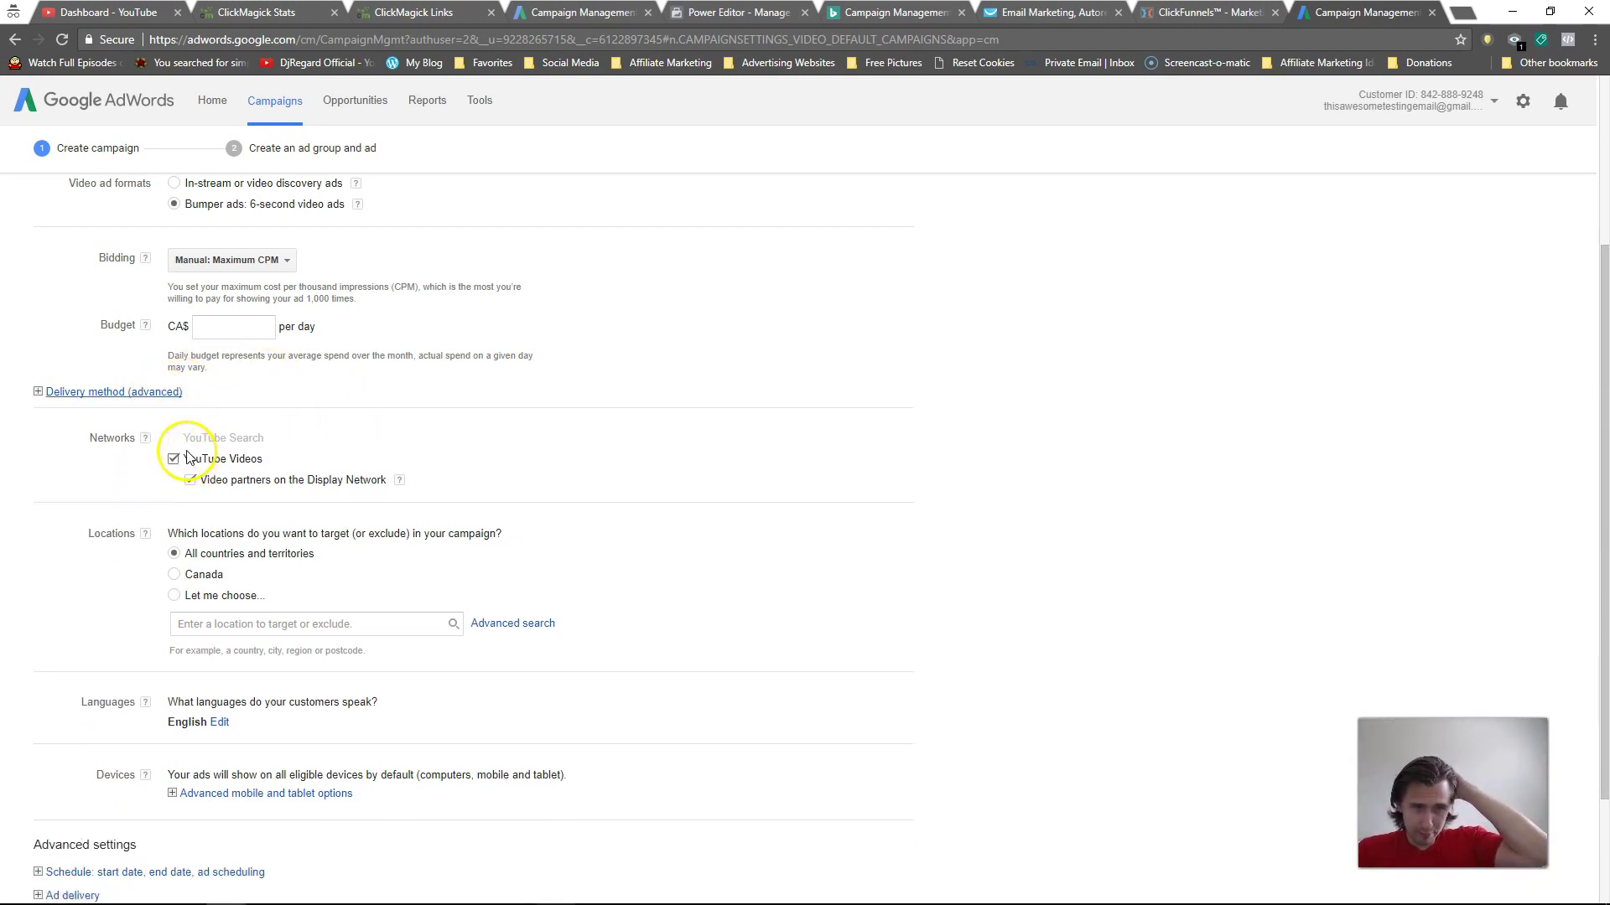
- Compare the networks available to both video ad formats and set the format to in-stream or video discovery ads
click(203, 183)
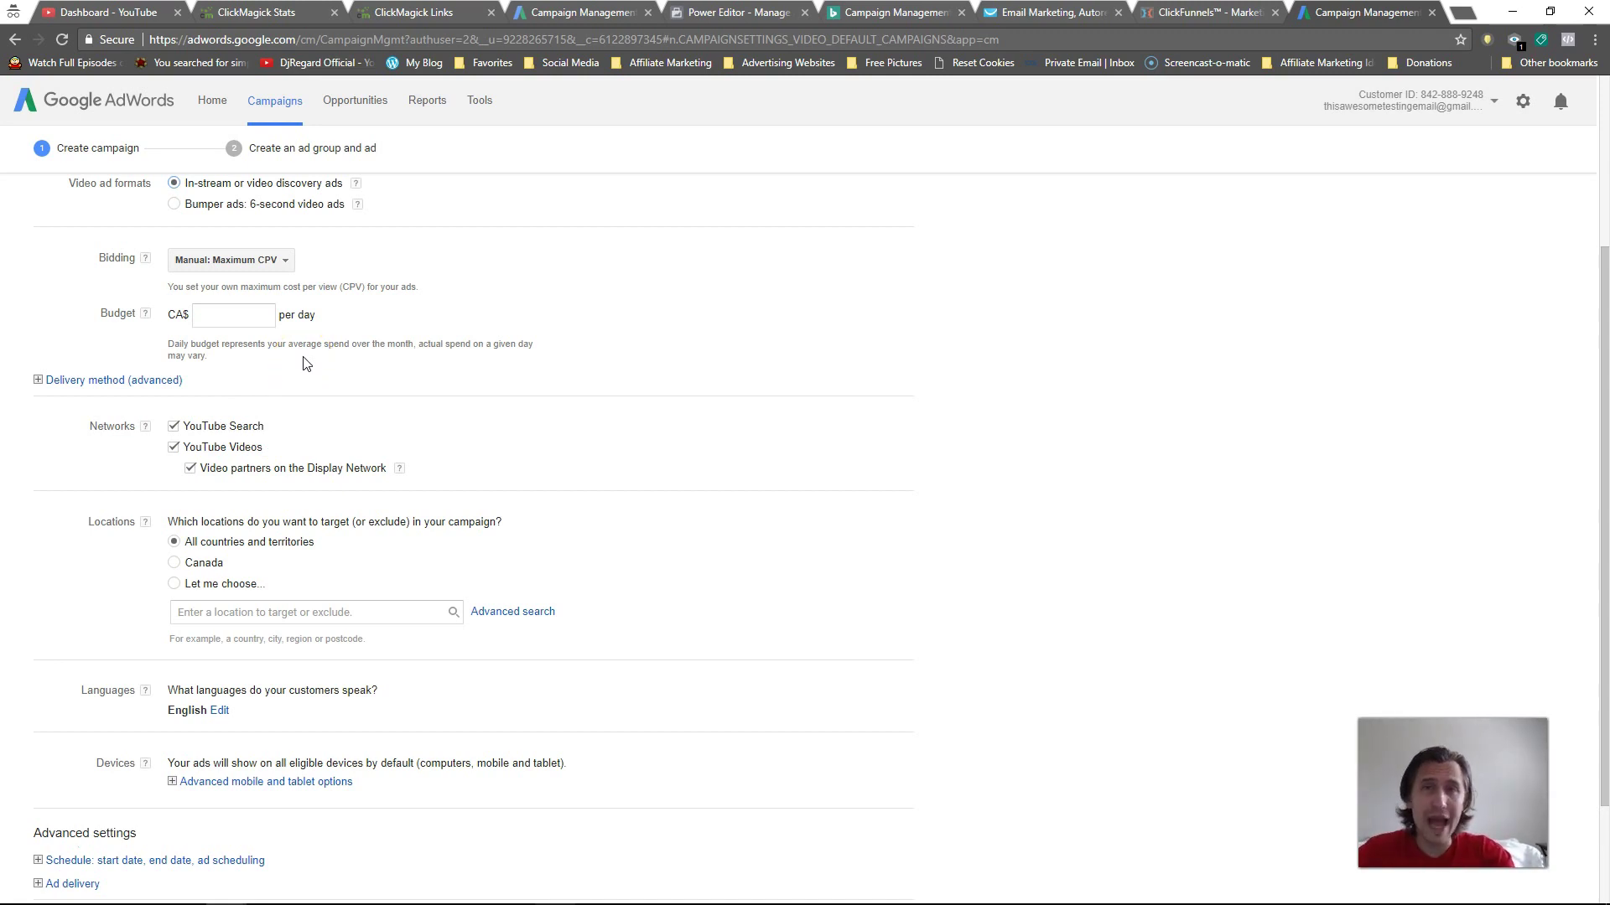
click(175, 204)
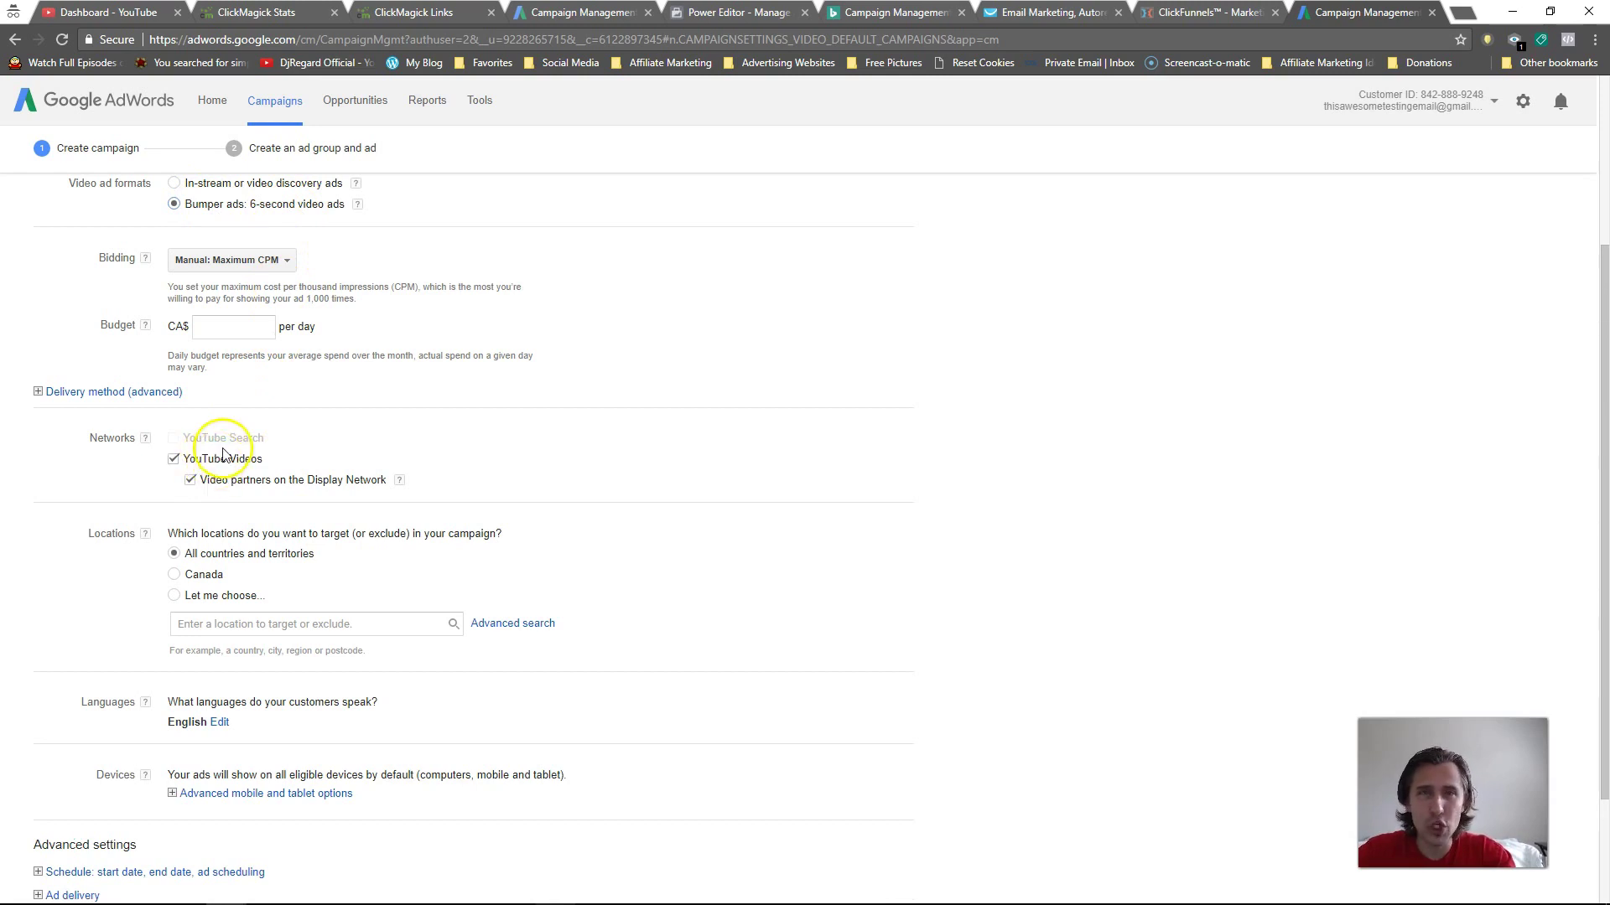
mouse_move(224, 453)
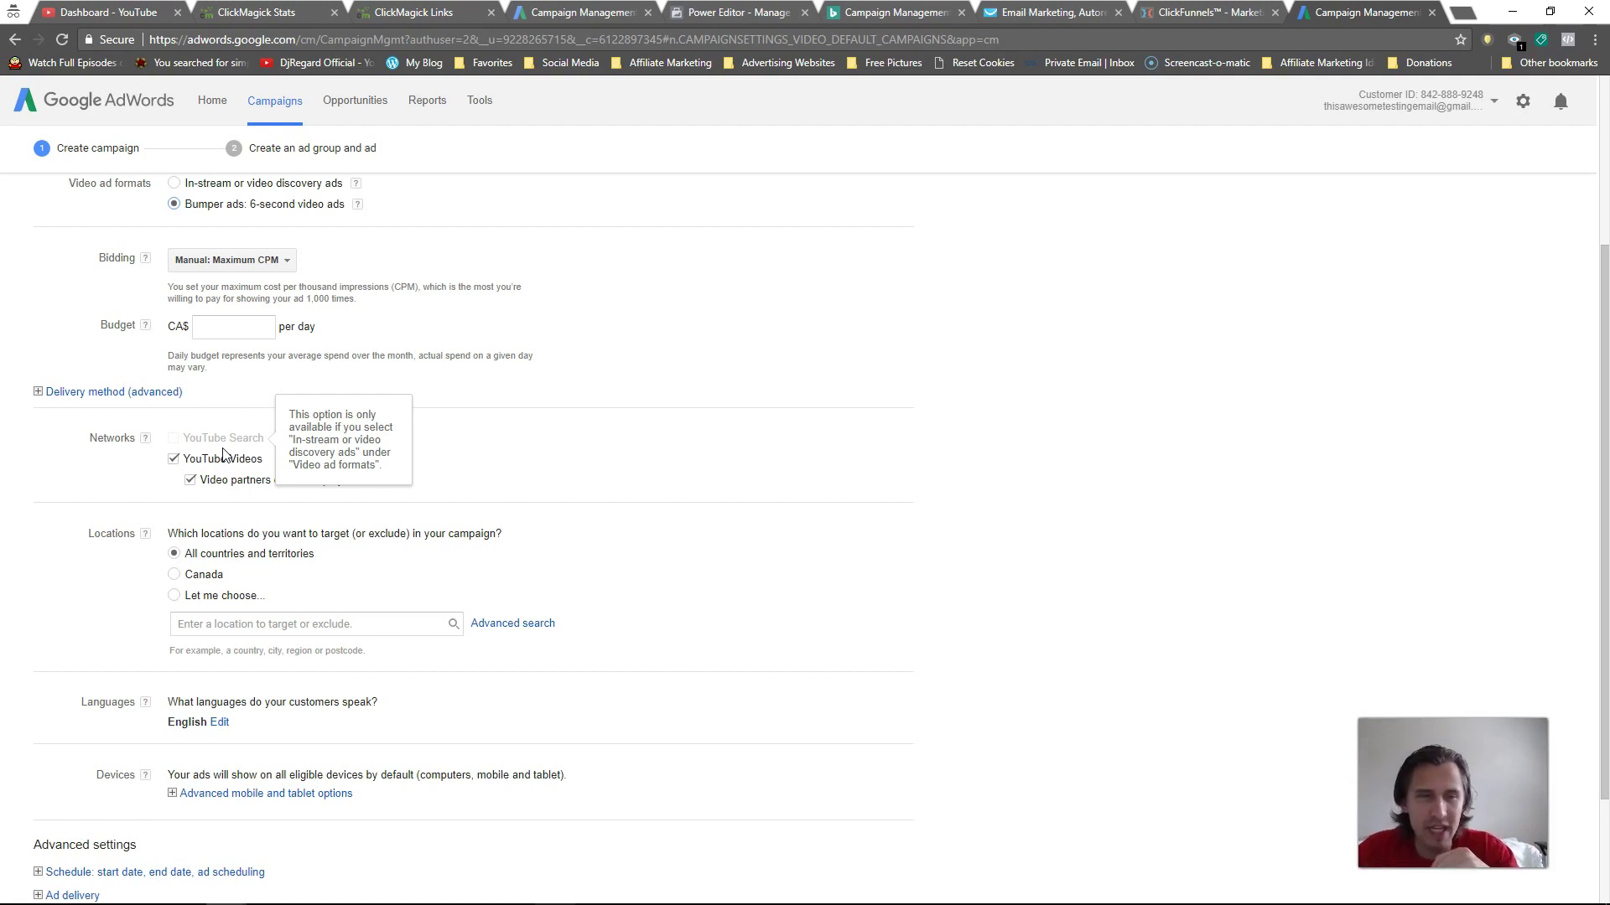
click(220, 193)
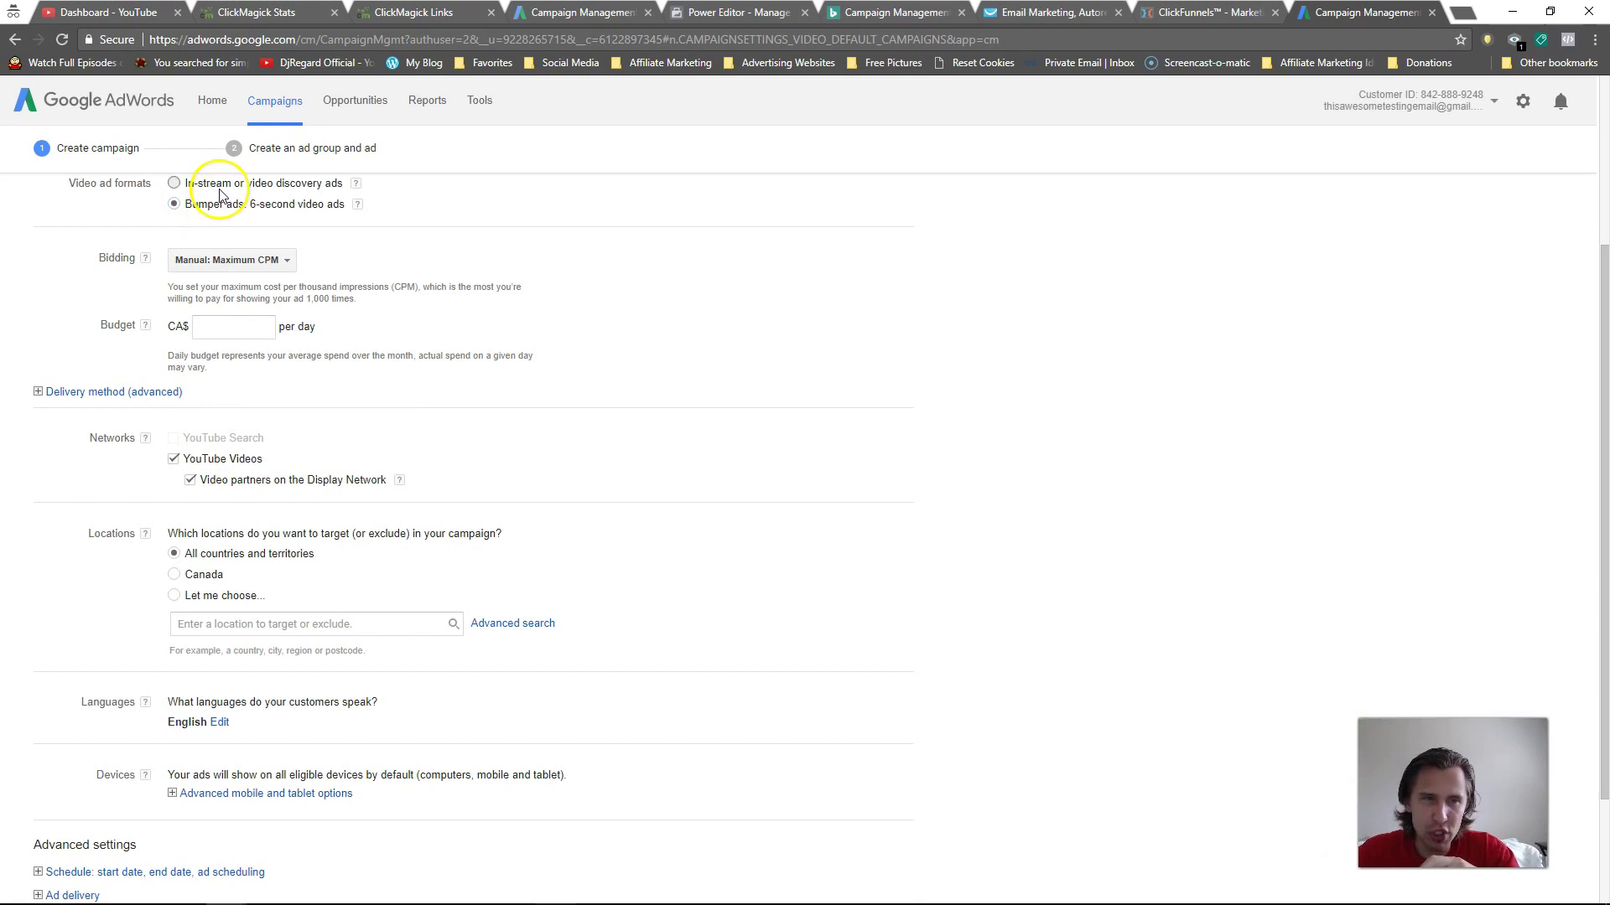
click(222, 426)
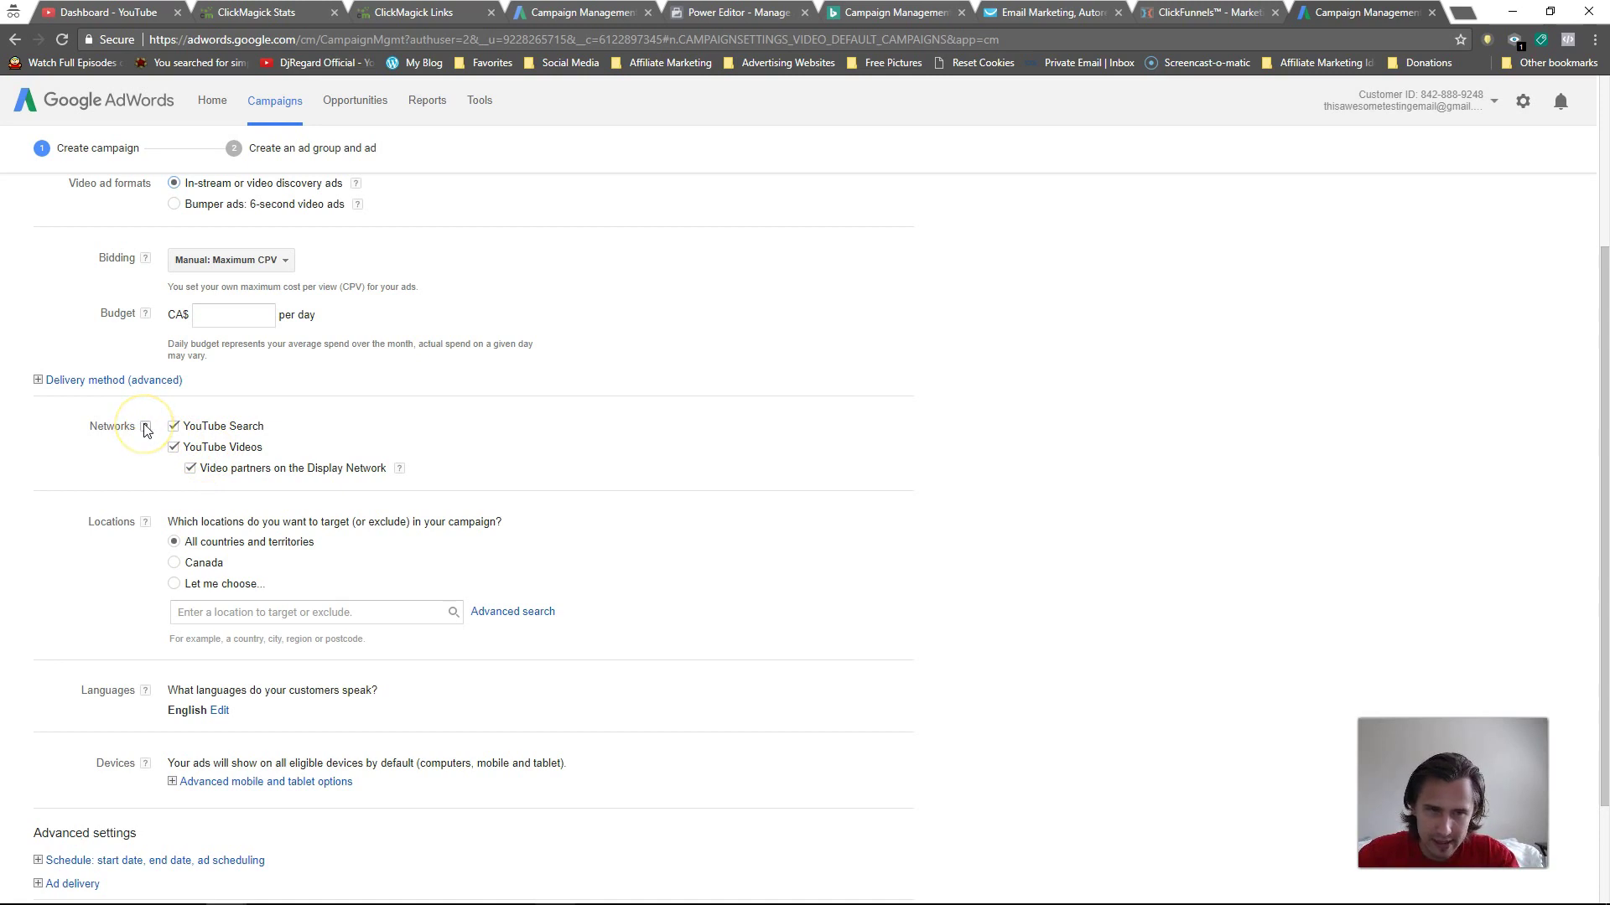
- Read the Networks help on where YouTube search, YouTube videos and video partner ads appear
mouse_move(146, 430)
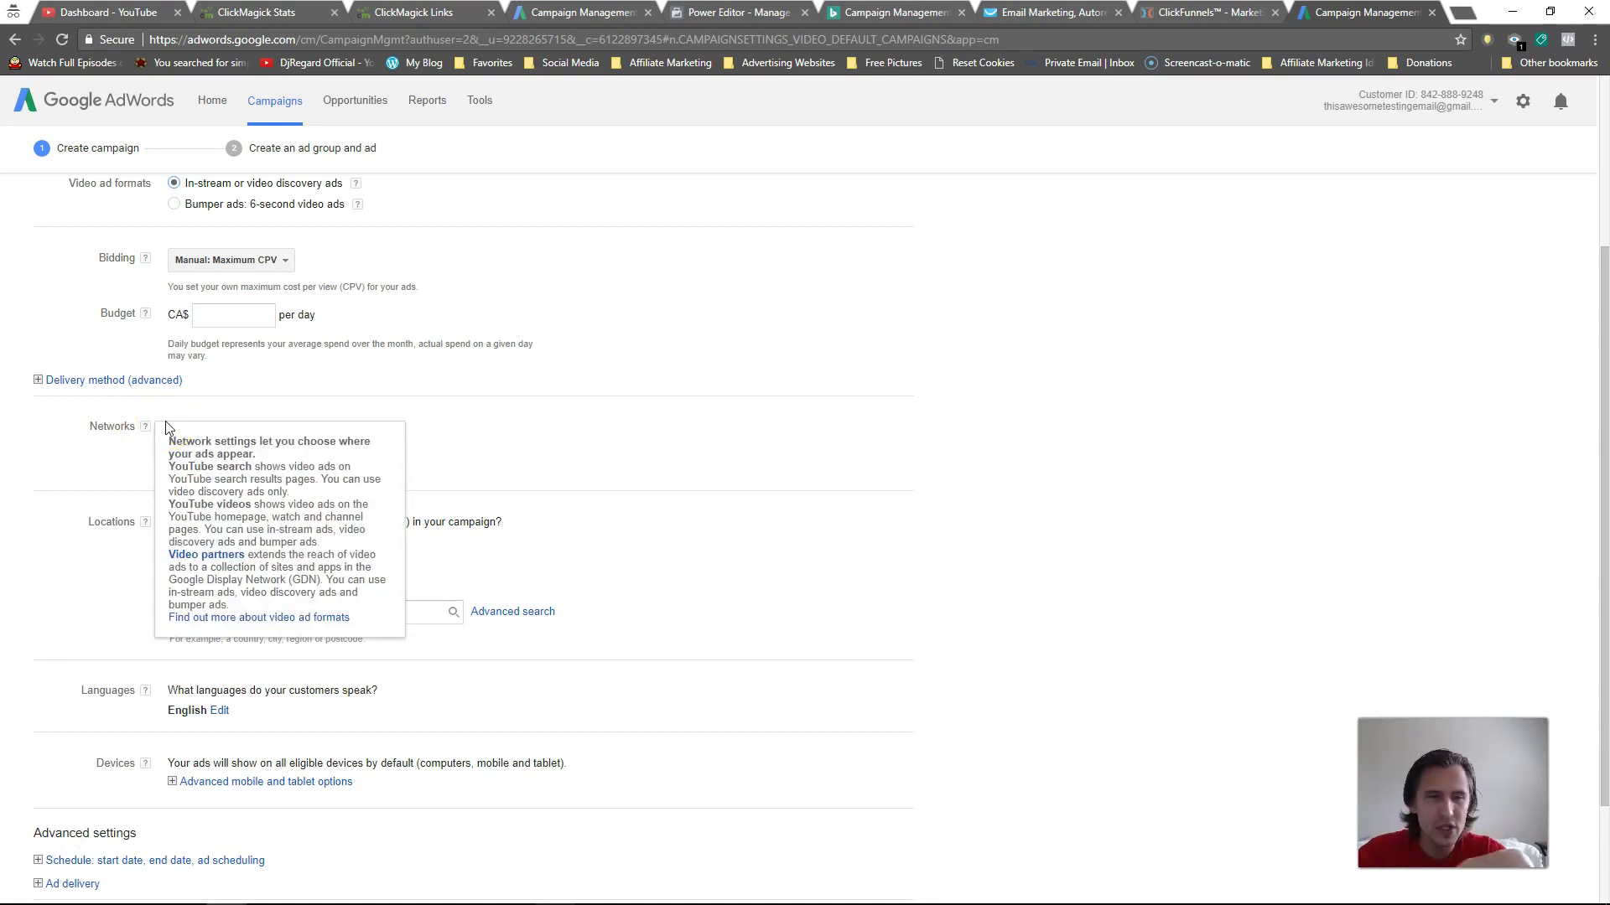
drag(192, 517, 251, 543)
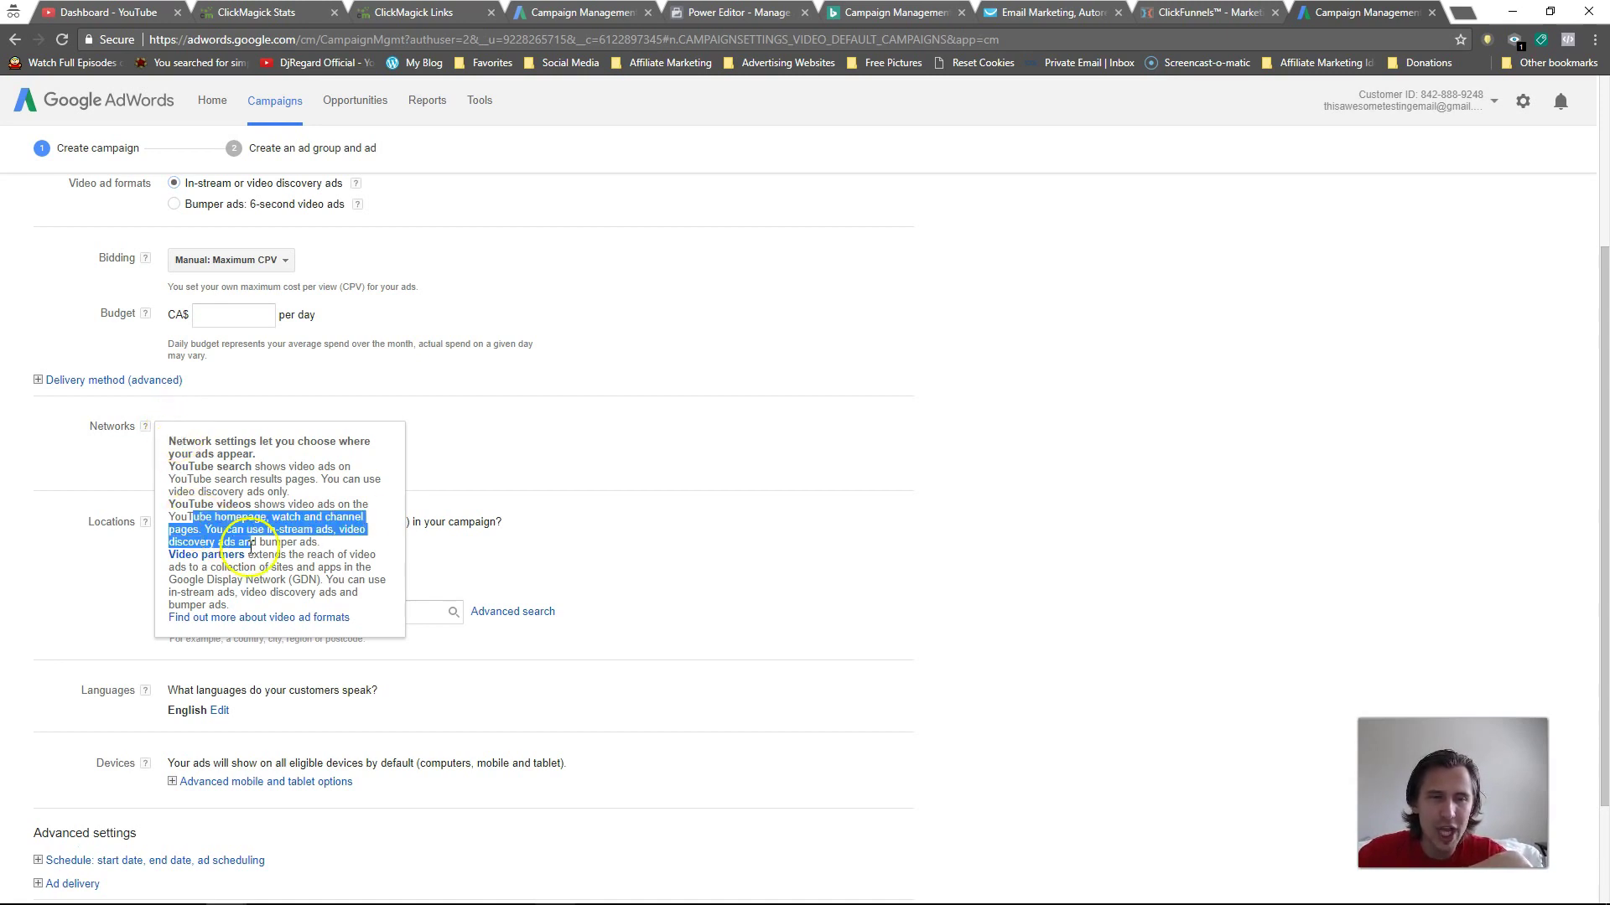
click(857, 476)
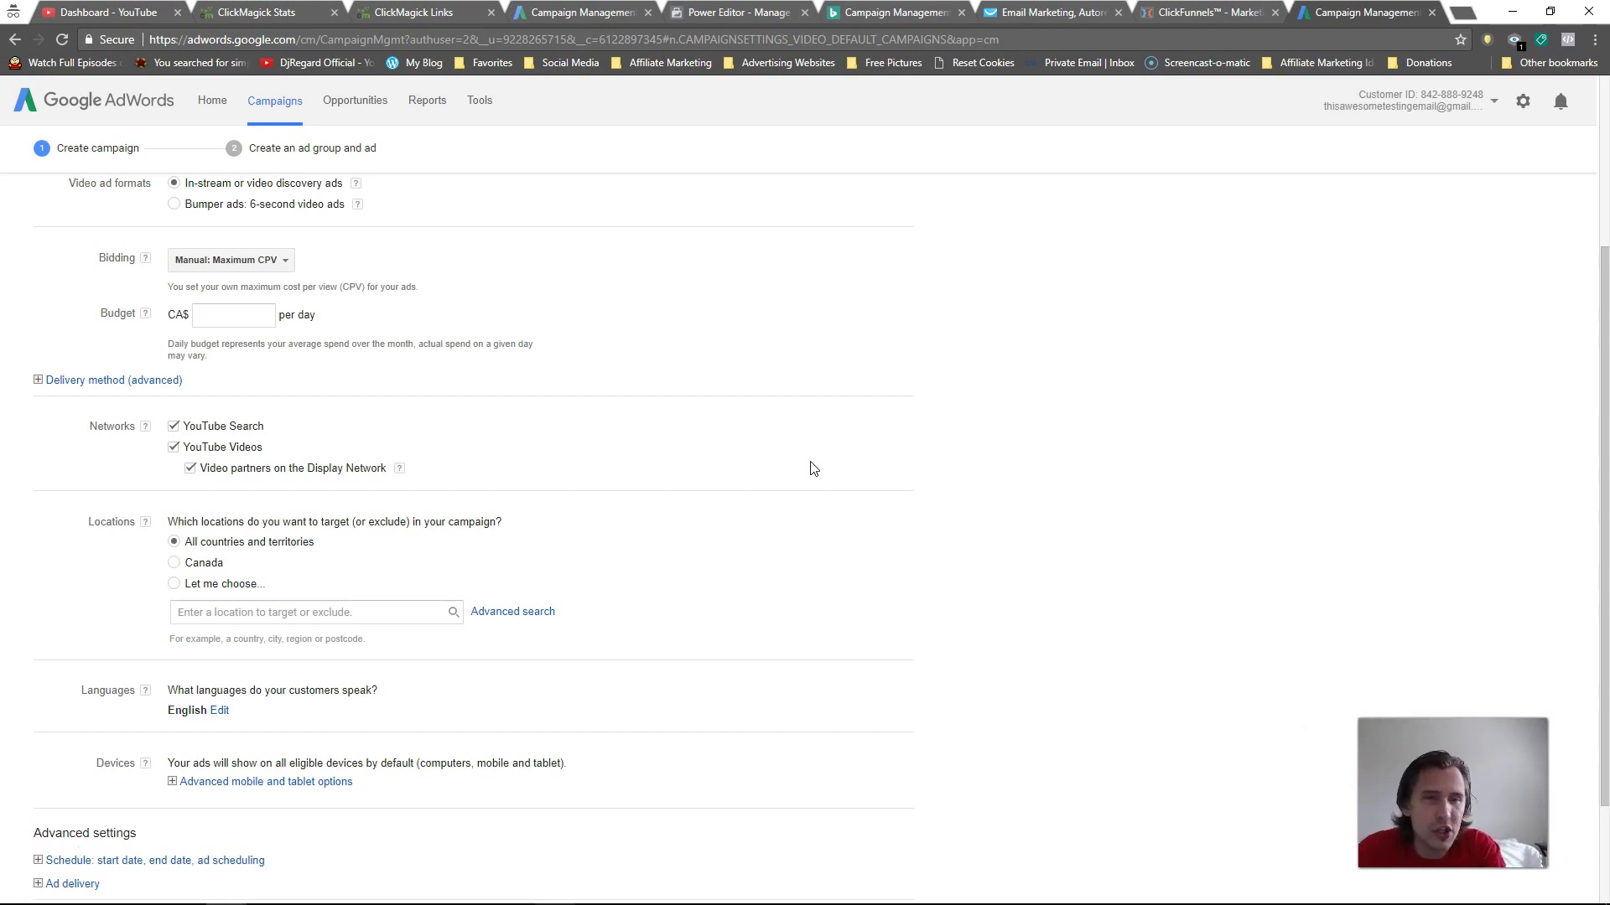
- Exclude video partners on the Display Network from the campaign's networks
double_click(265, 470)
drag(265, 470, 395, 449)
click(564, 438)
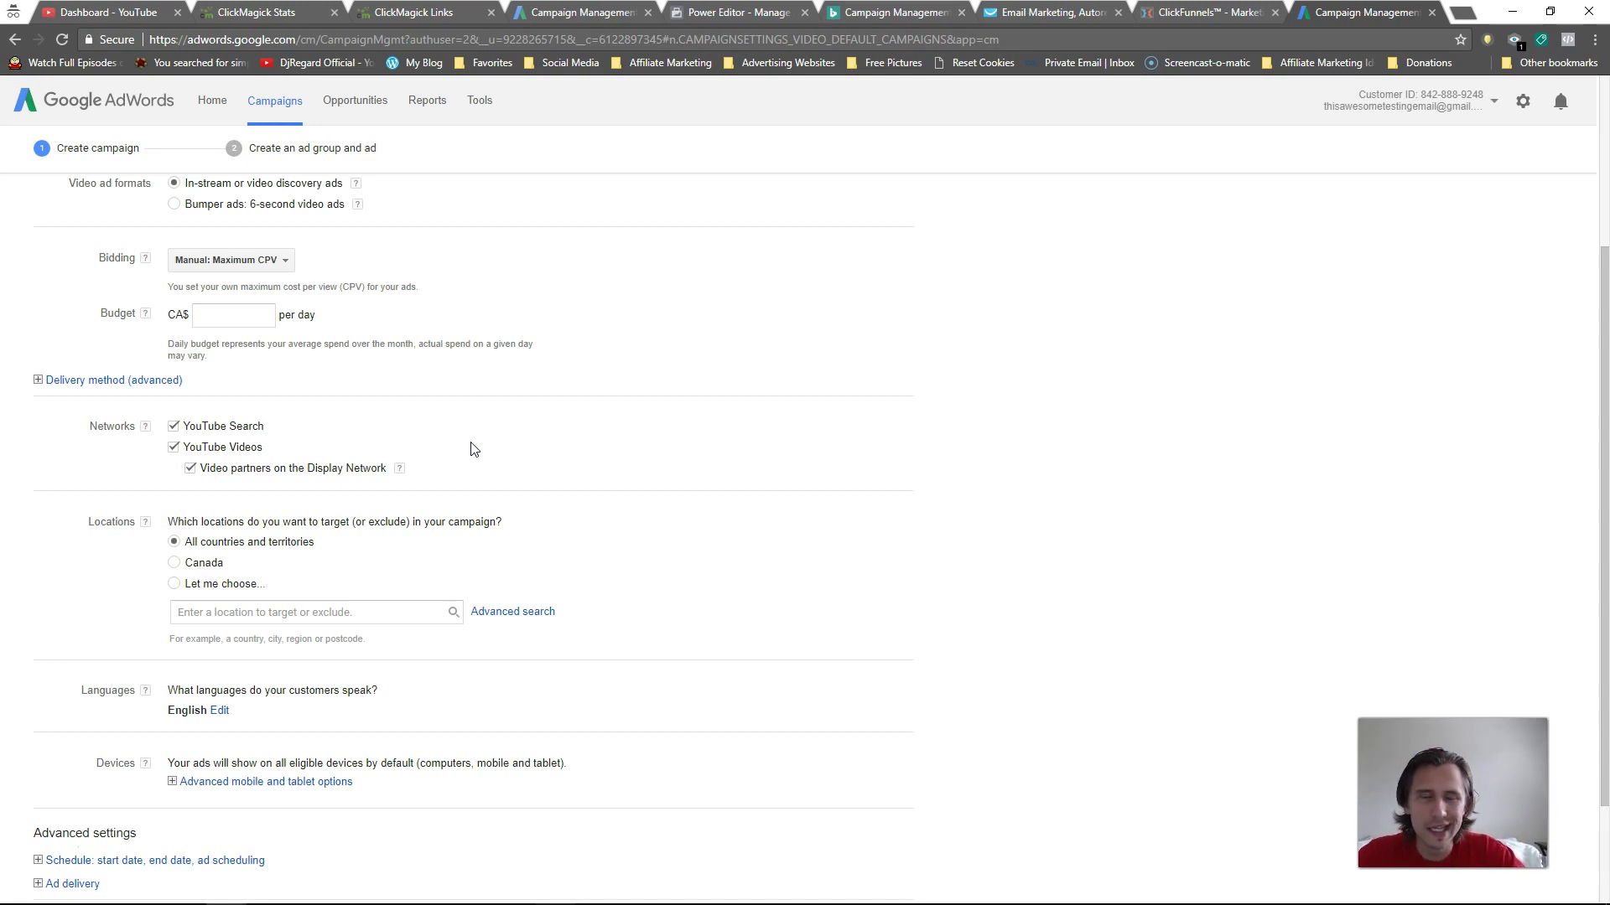
drag(431, 479, 385, 475)
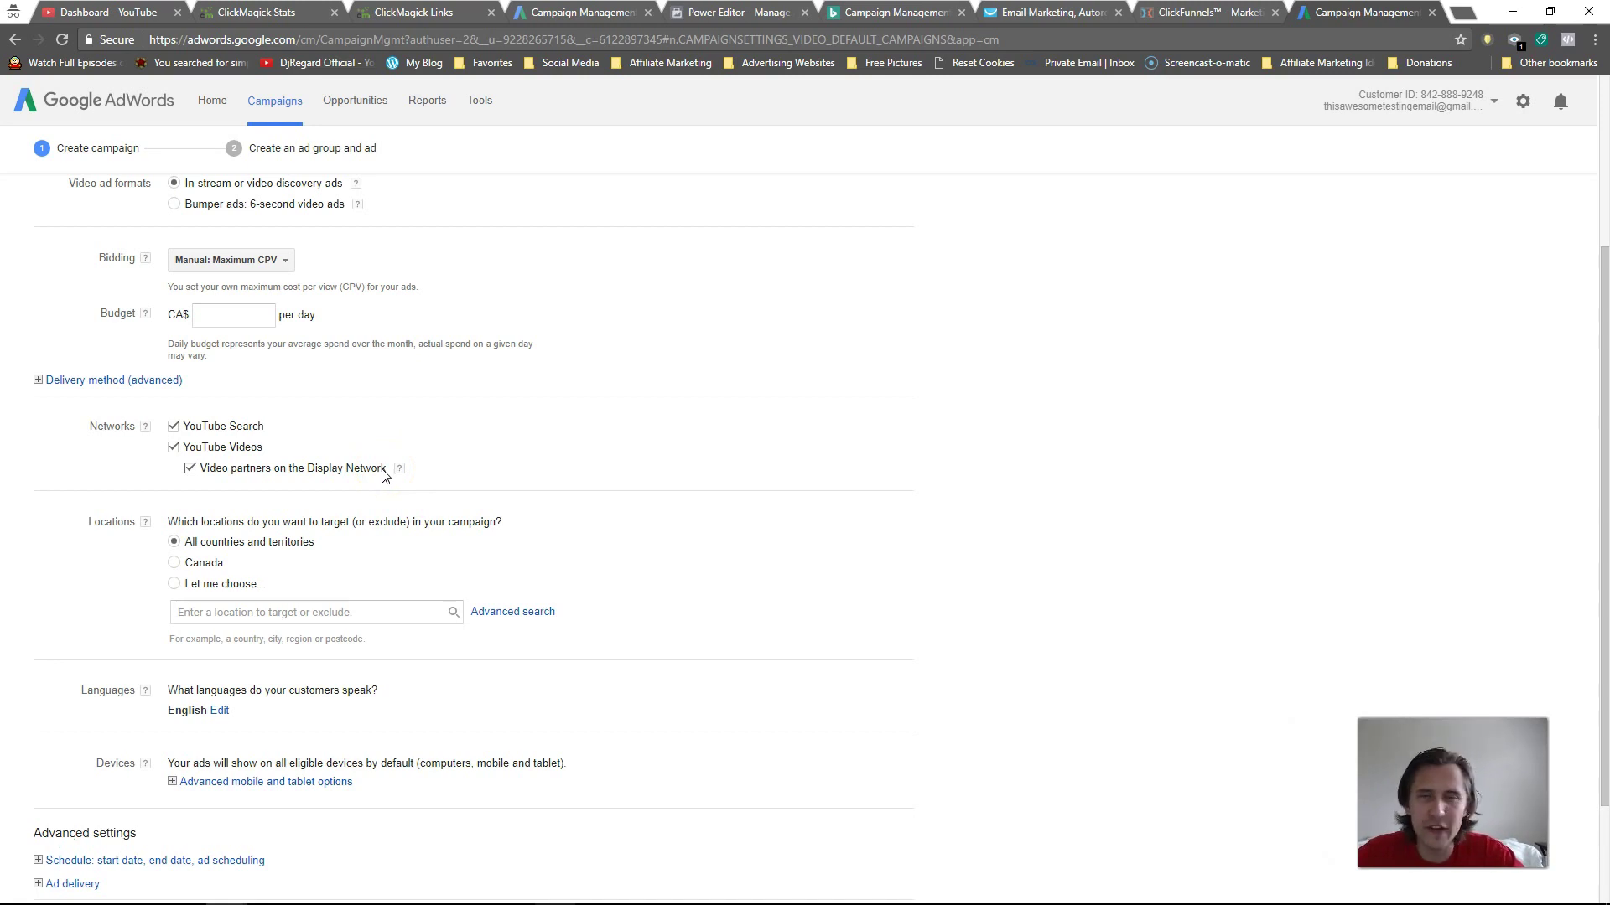
drag(383, 475, 375, 479)
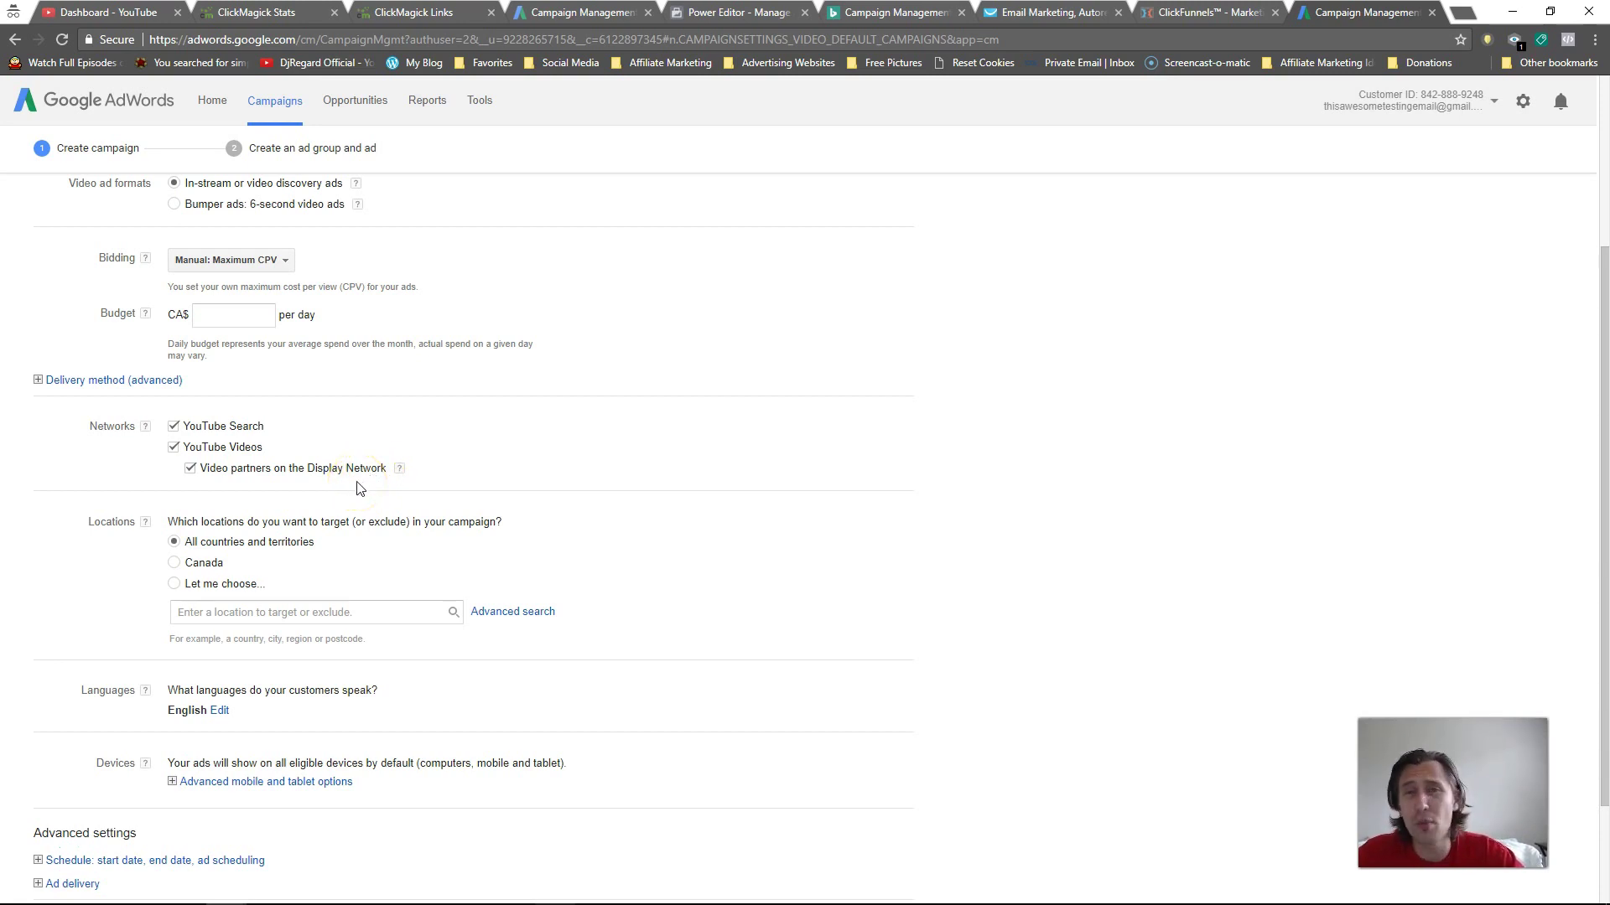
click(337, 504)
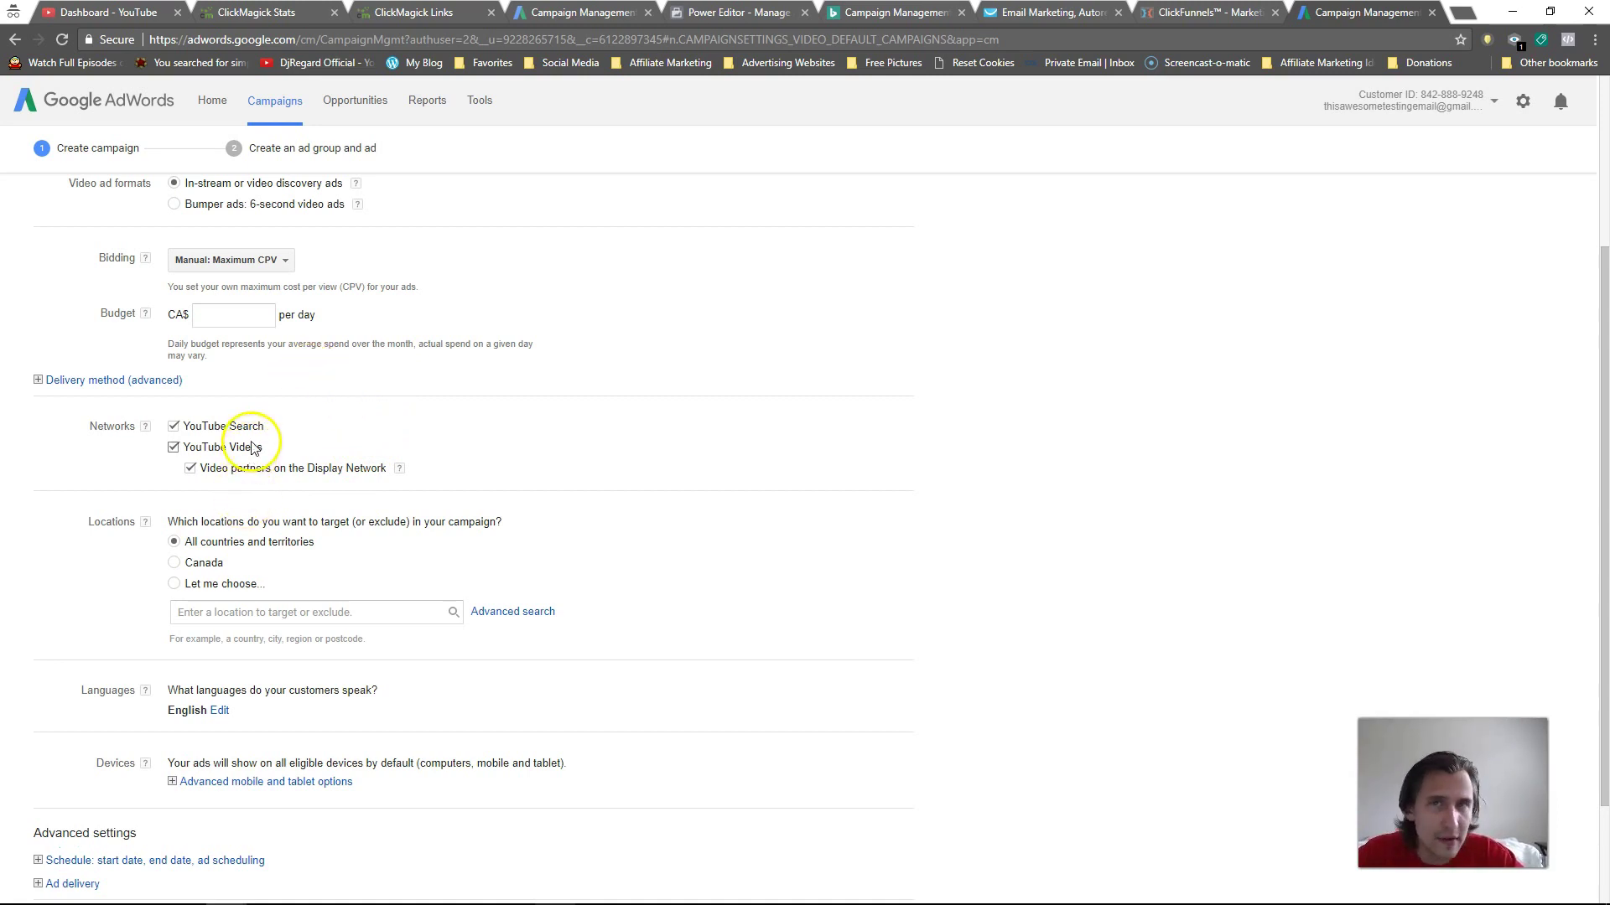
click(190, 469)
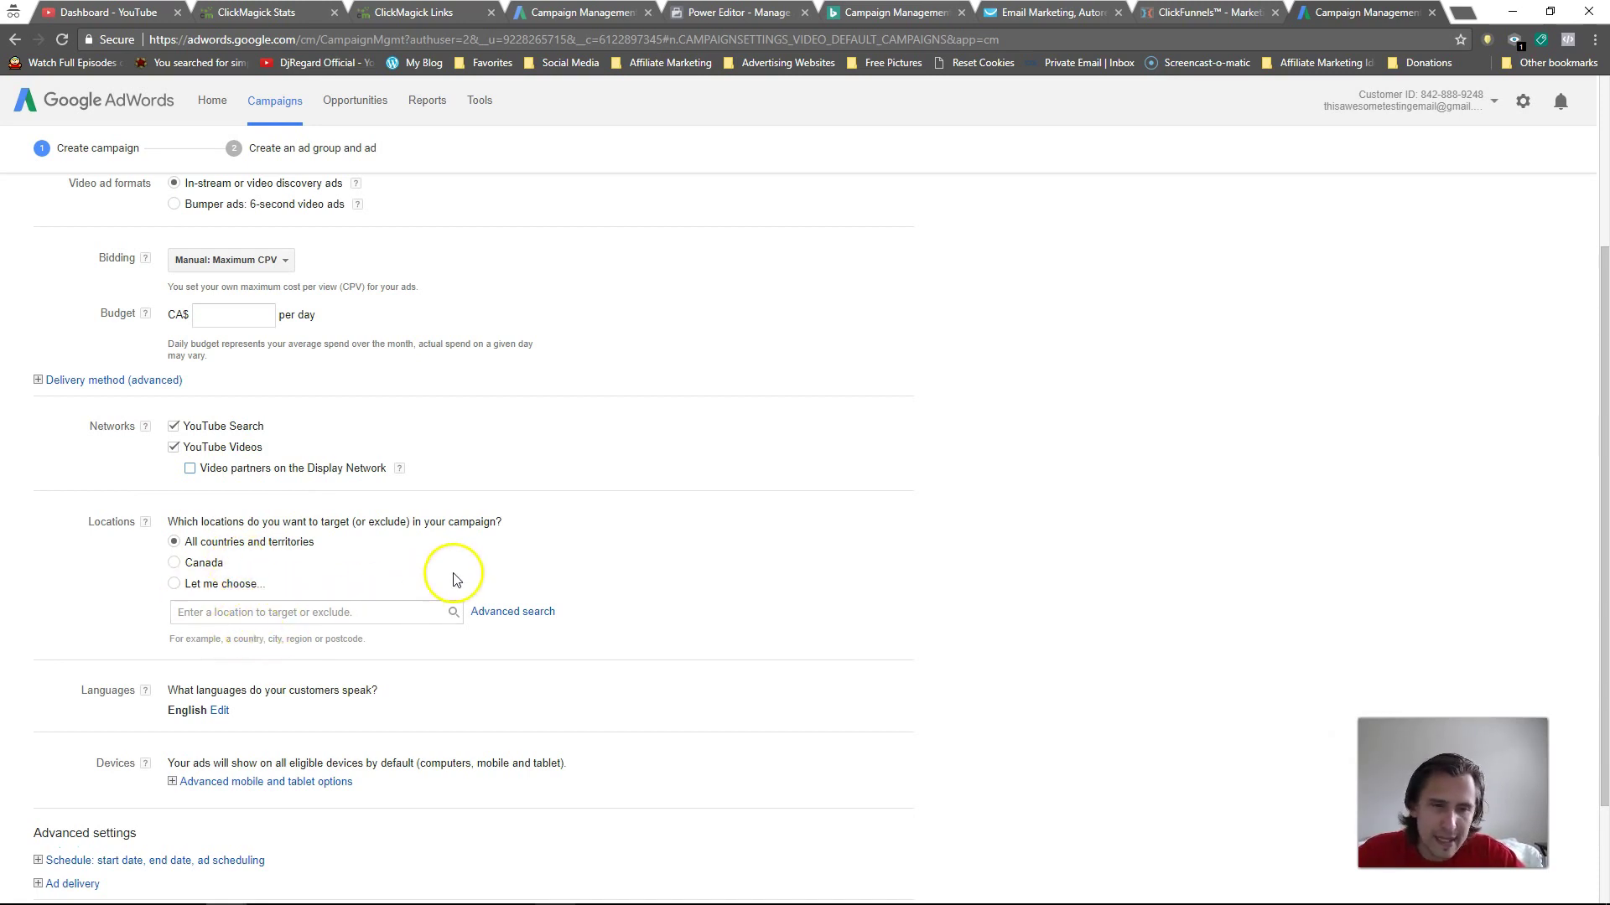
- Try a 50% bid increase for computers in the advanced mobile and tablet options, clear it and collapse the options
scroll(444, 570, down, 2)
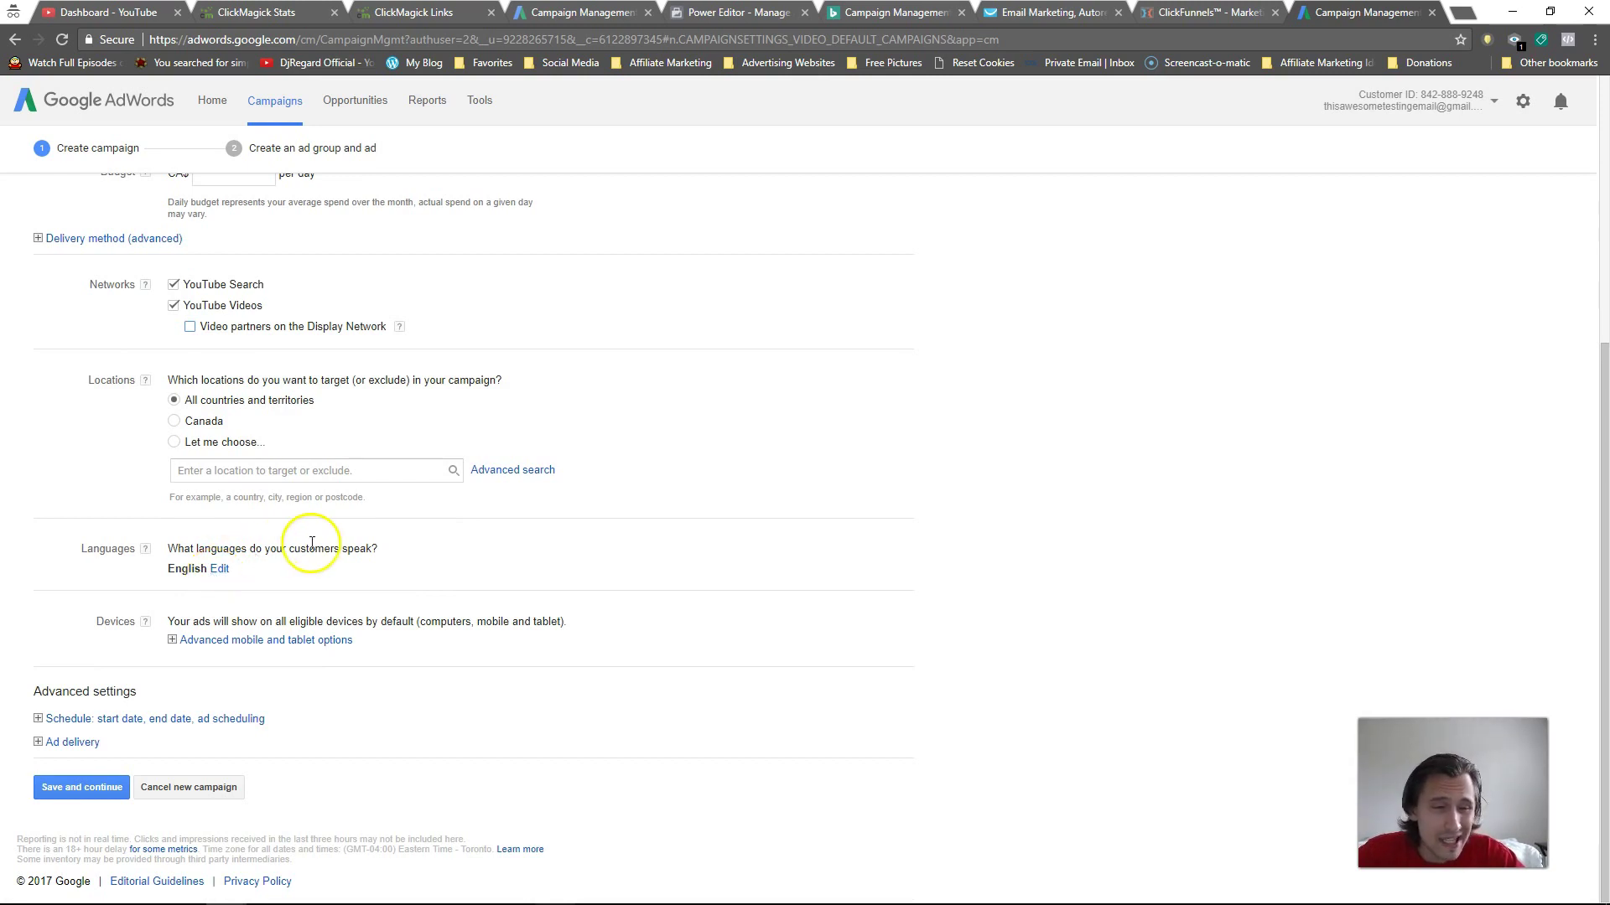
click(250, 642)
scroll(453, 671, down, 3)
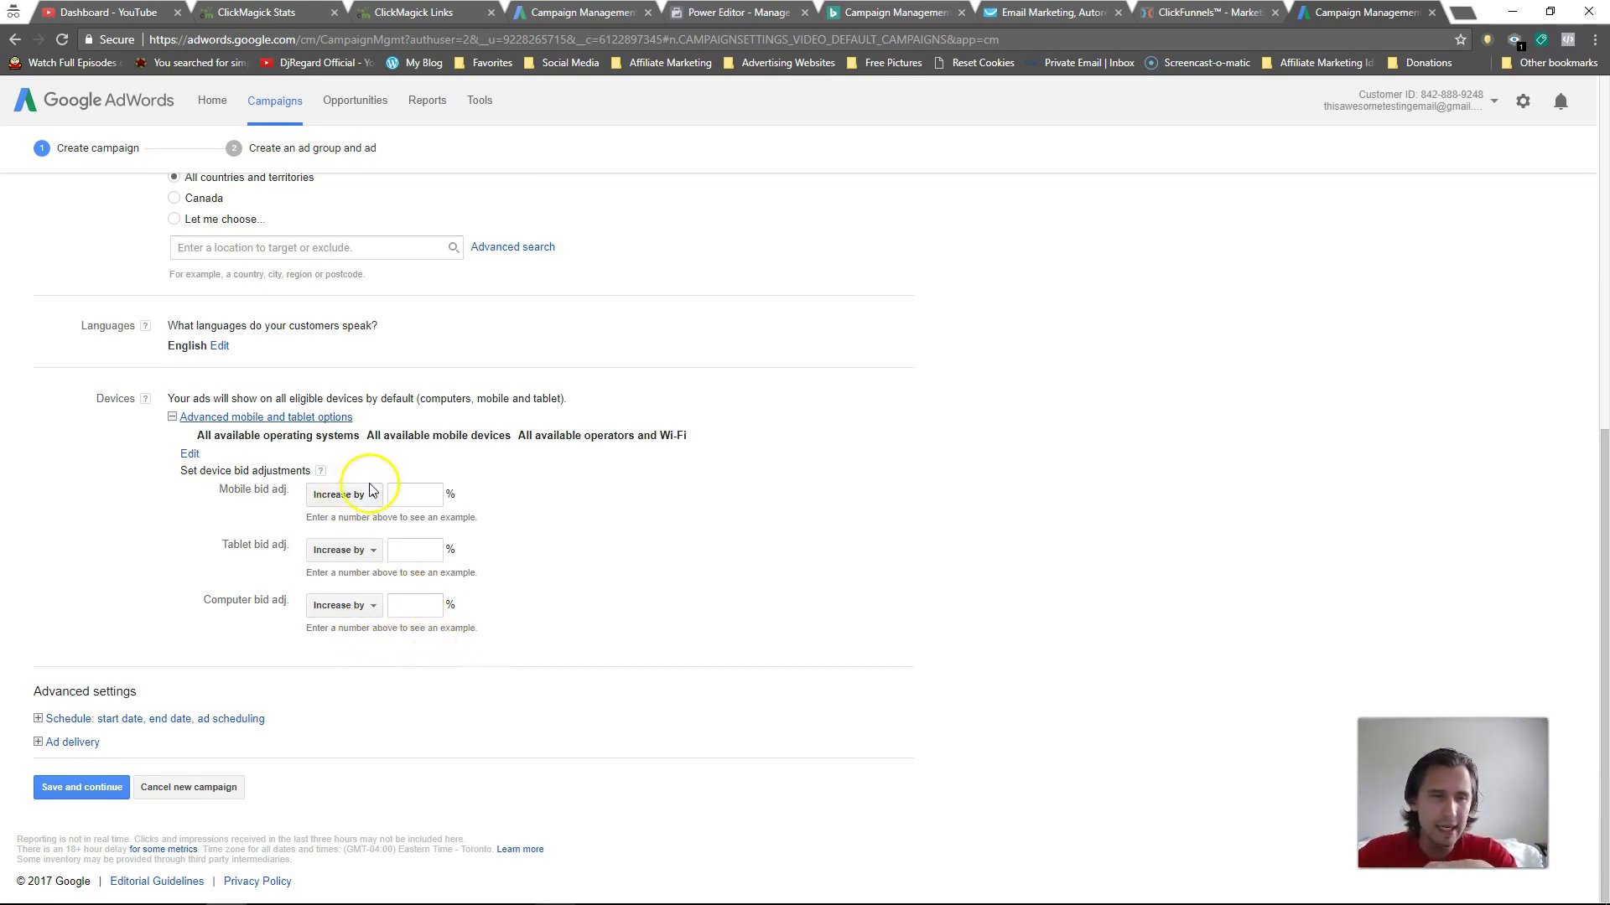
click(405, 611)
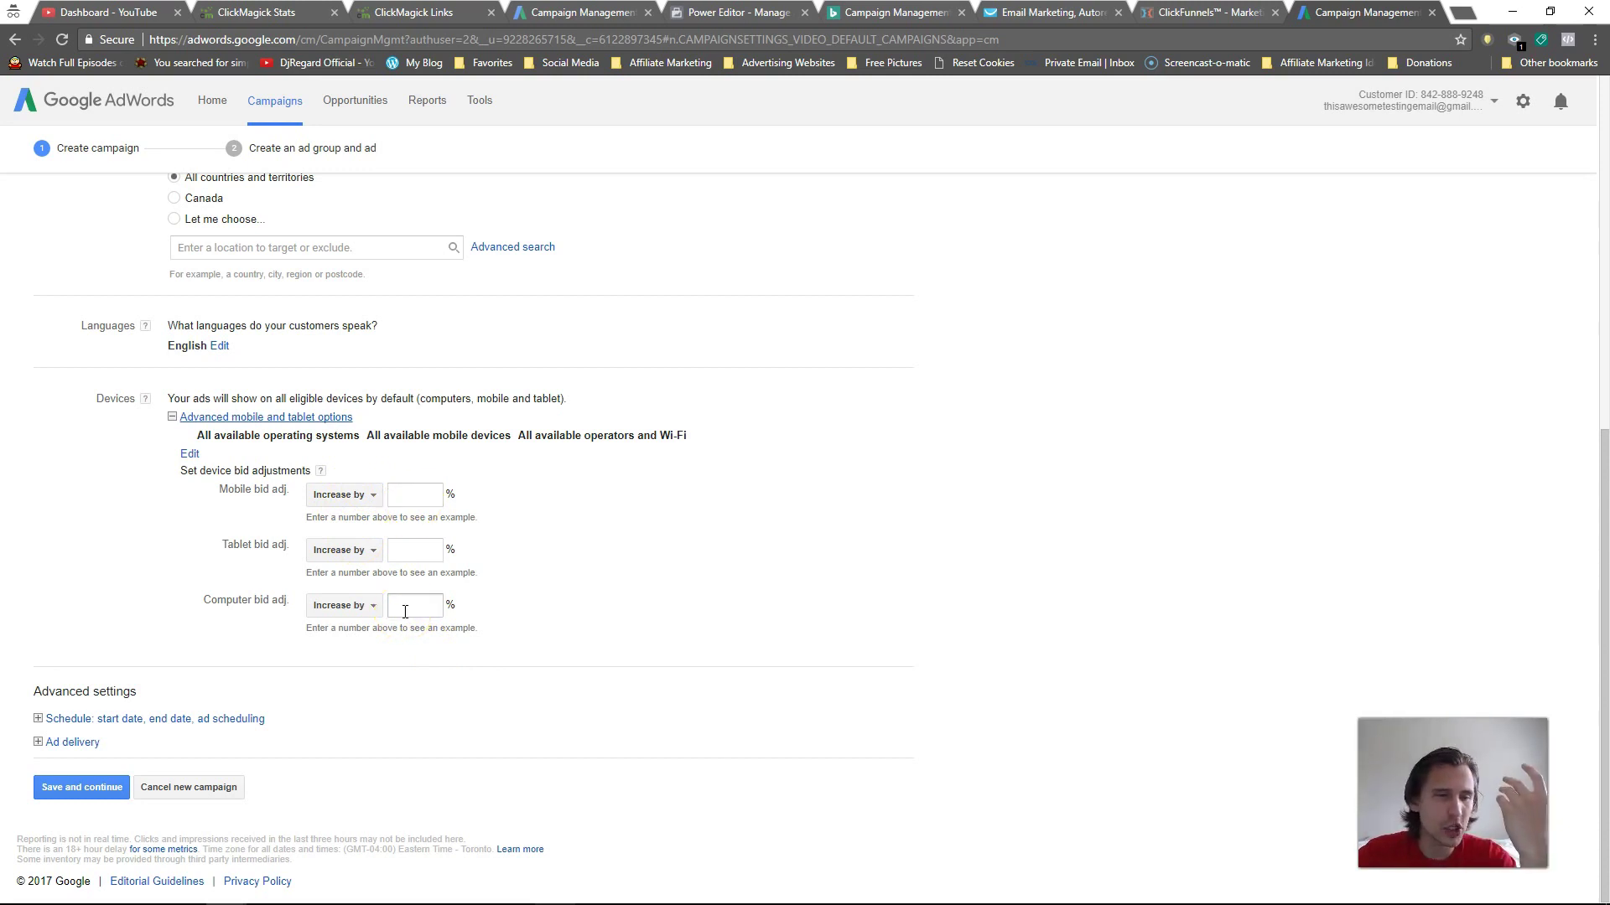
click(407, 605)
click(407, 605)
text(50)
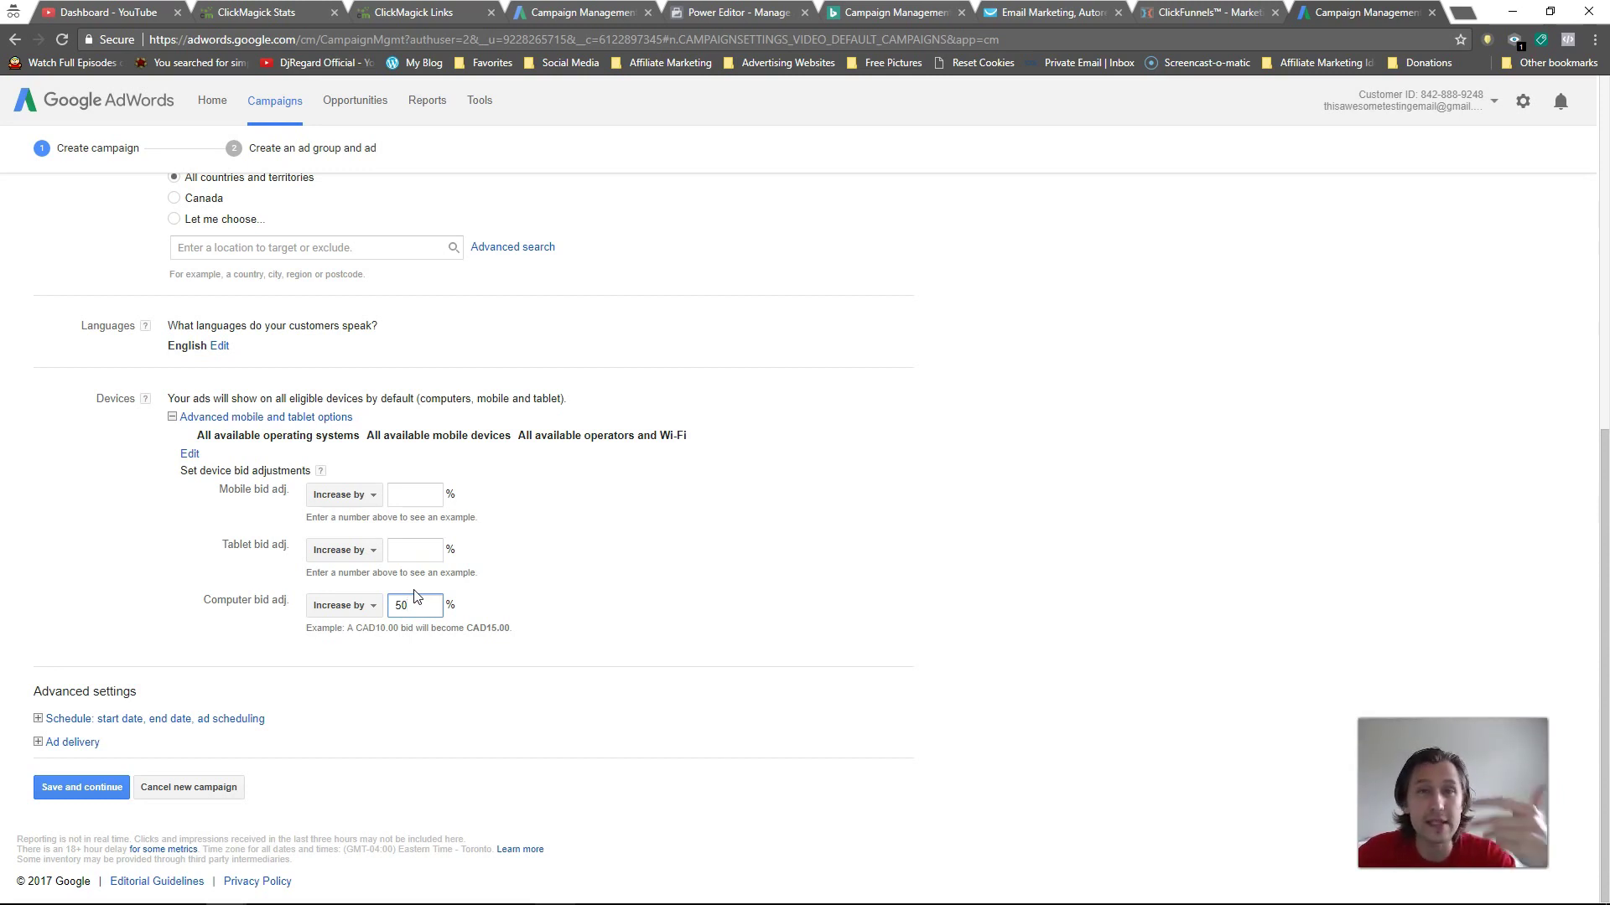
double_click(405, 605)
key(BackSpace)
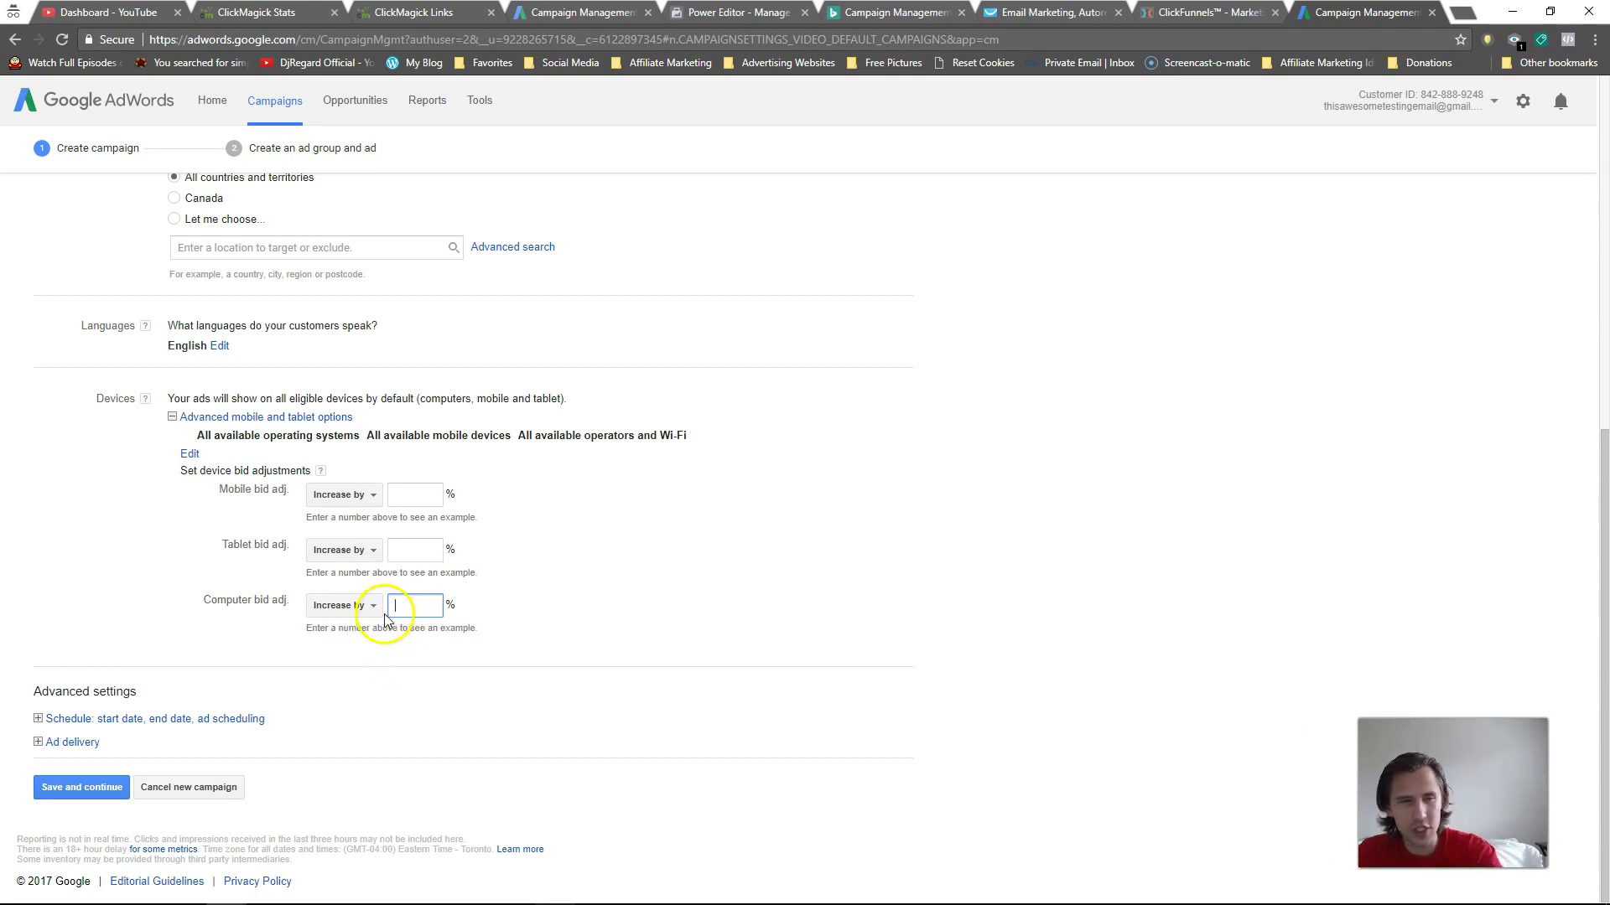
click(203, 419)
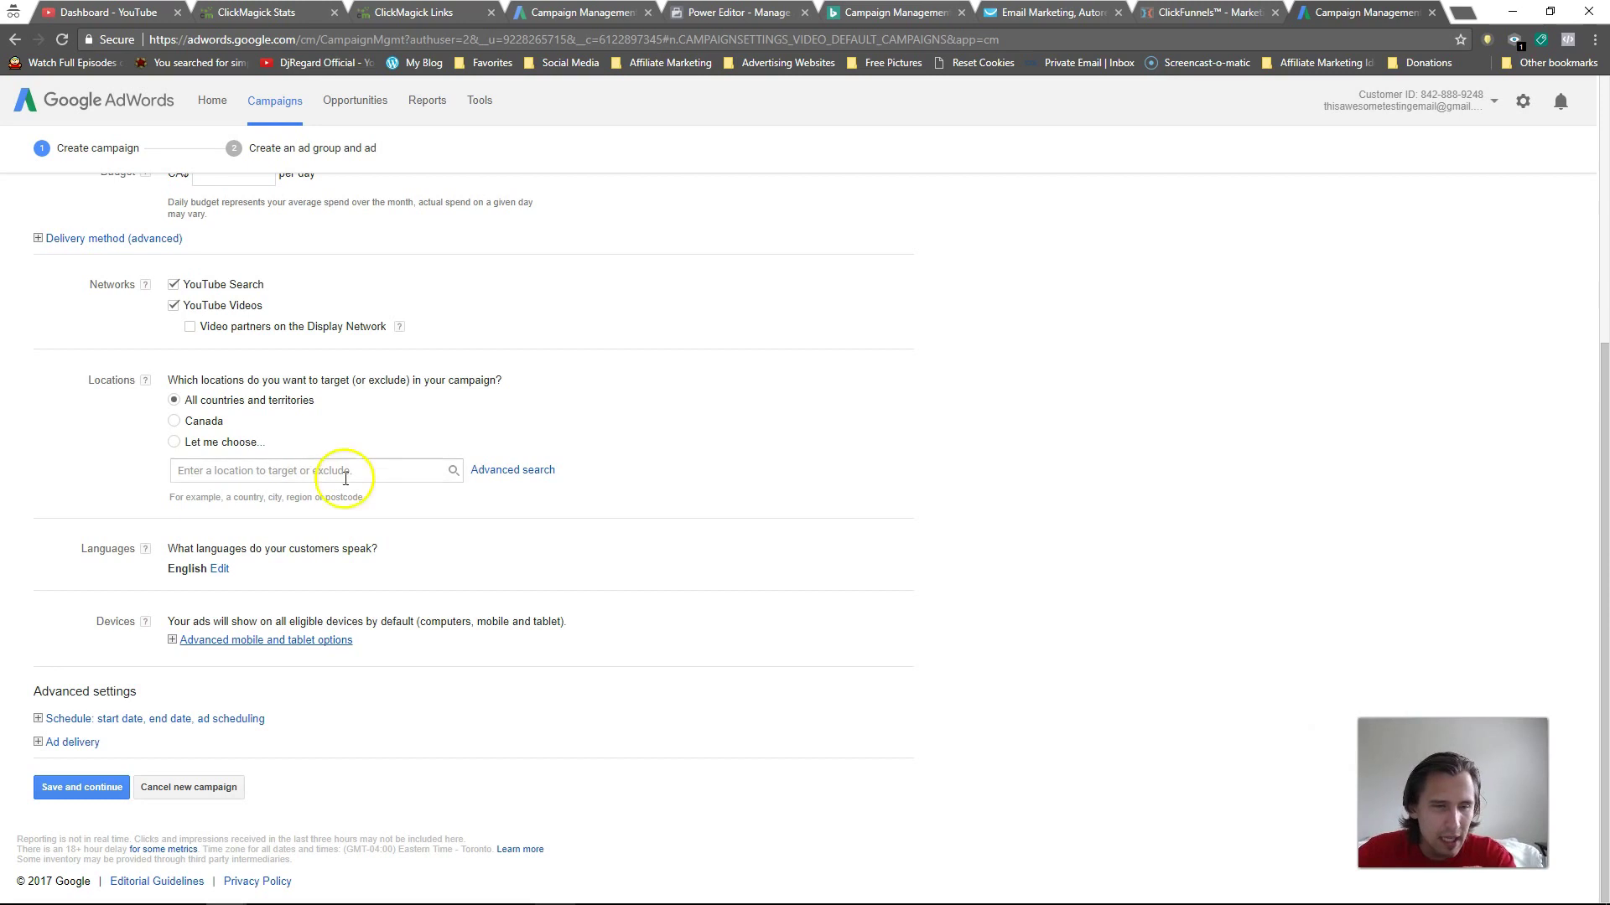
- Review the start date, end date and ad scheduling settings, and collapse them again
click(179, 719)
scroll(251, 670, down, 2)
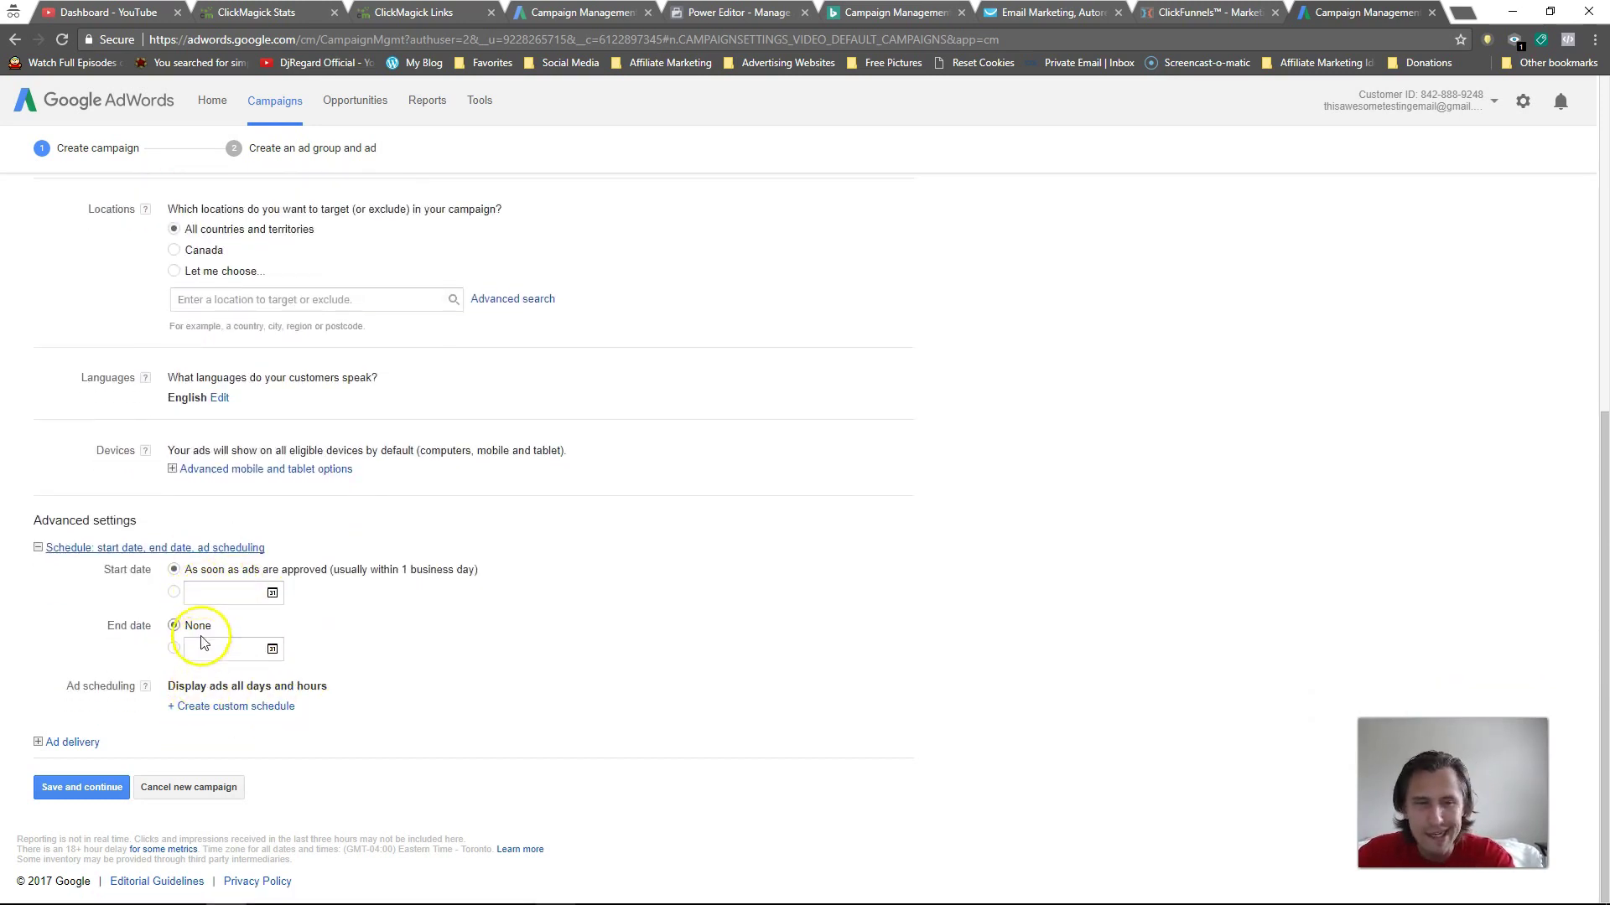
click(157, 550)
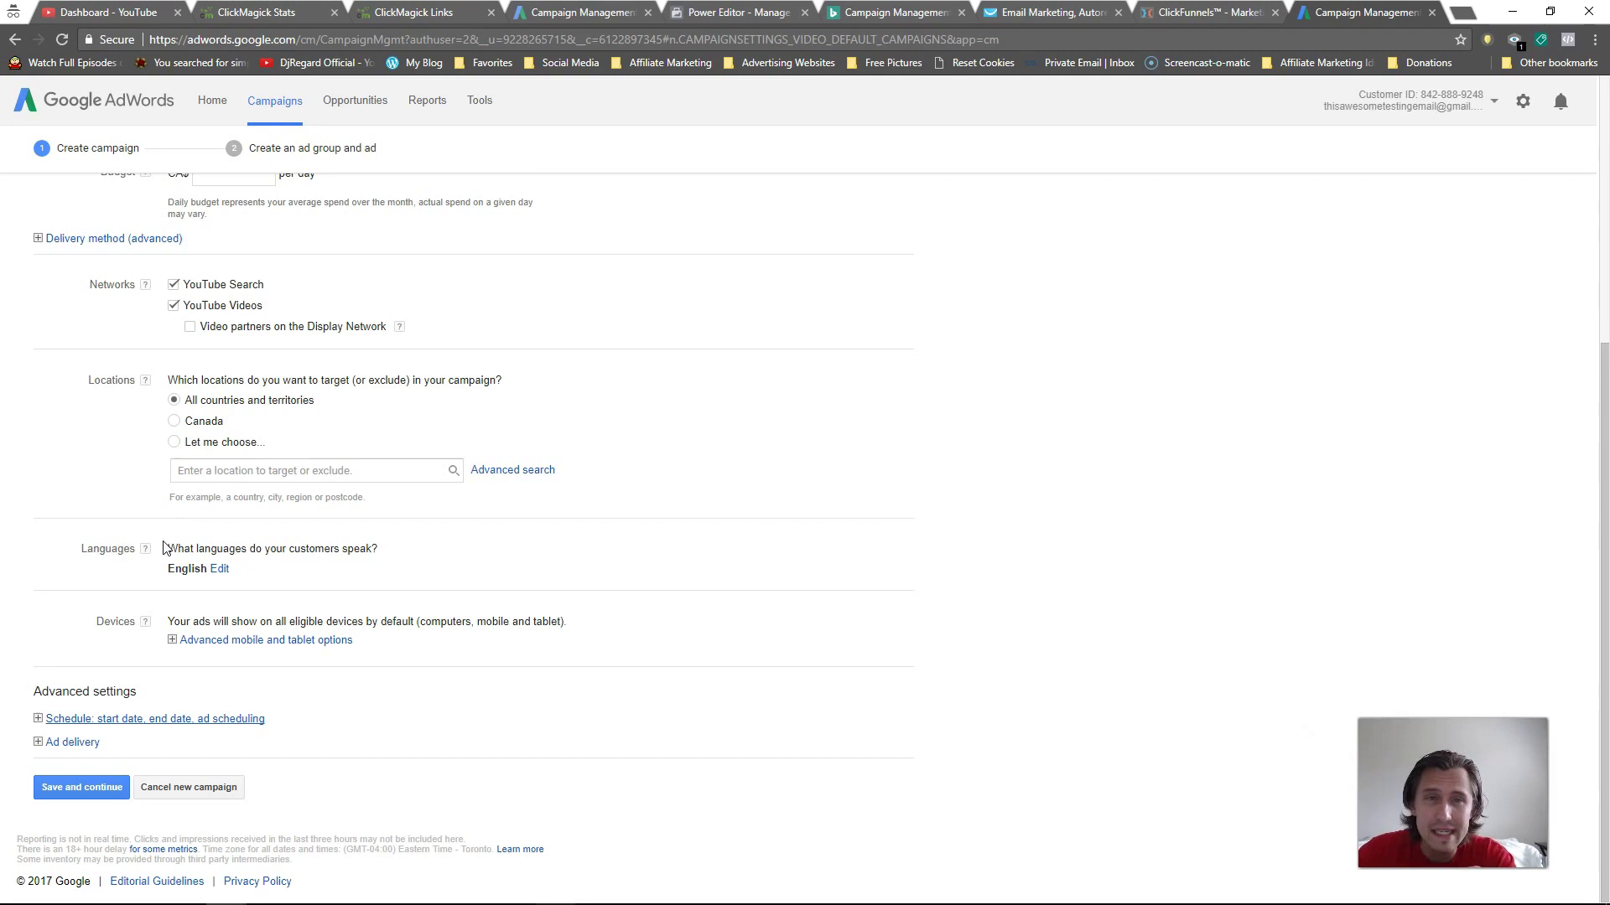
click(596, 377)
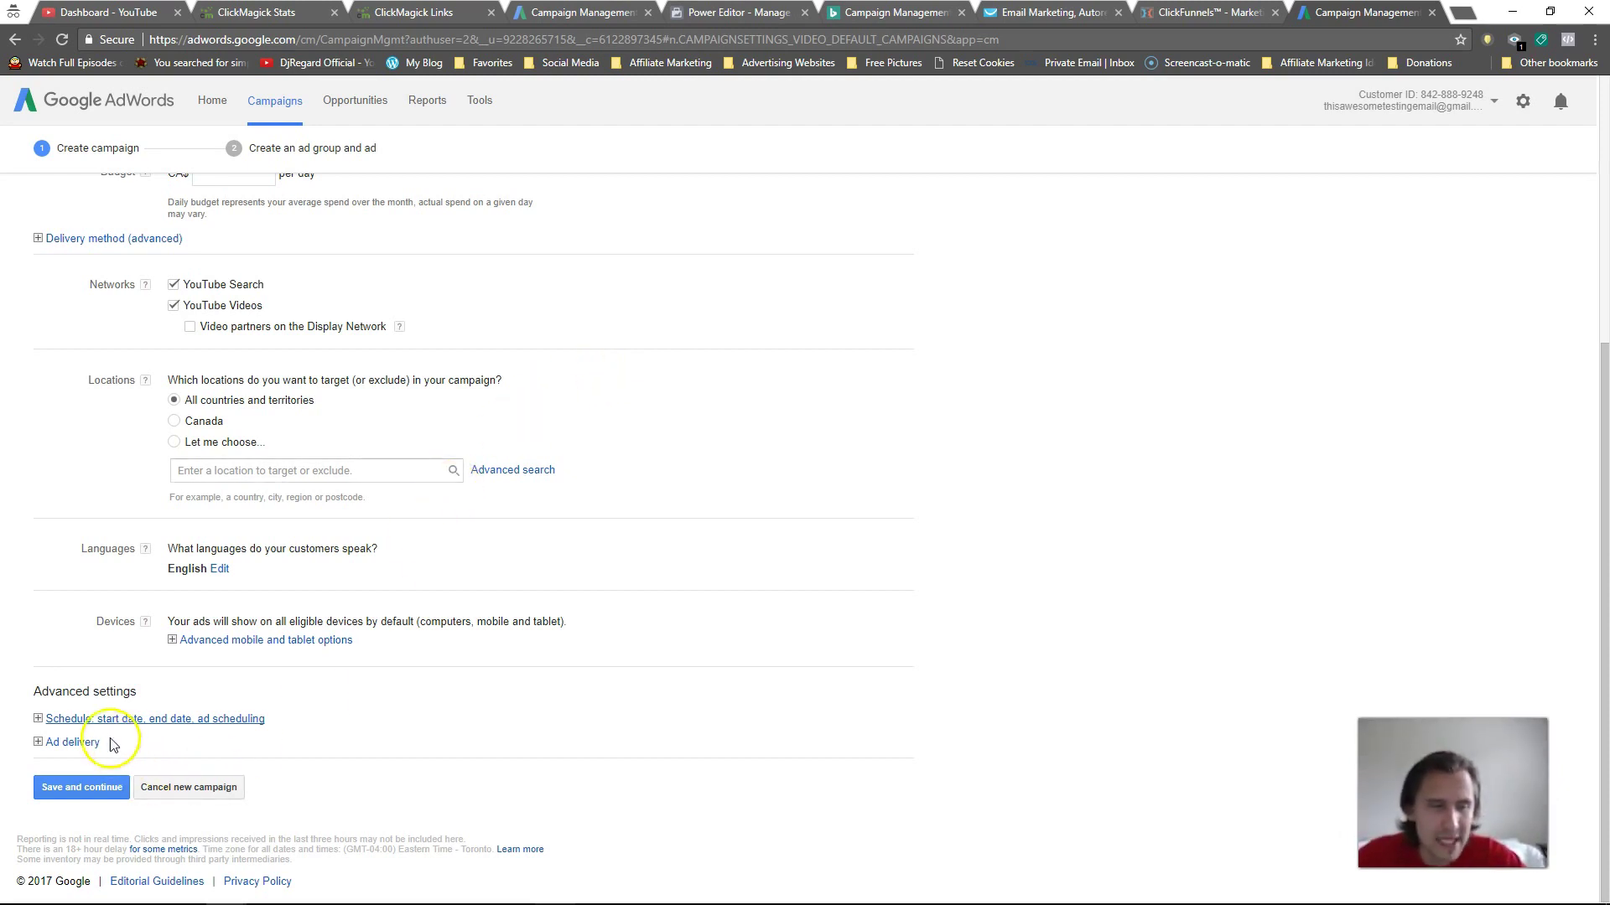
- Expand the ad delivery settings and review the content exclusions without changing them
click(74, 742)
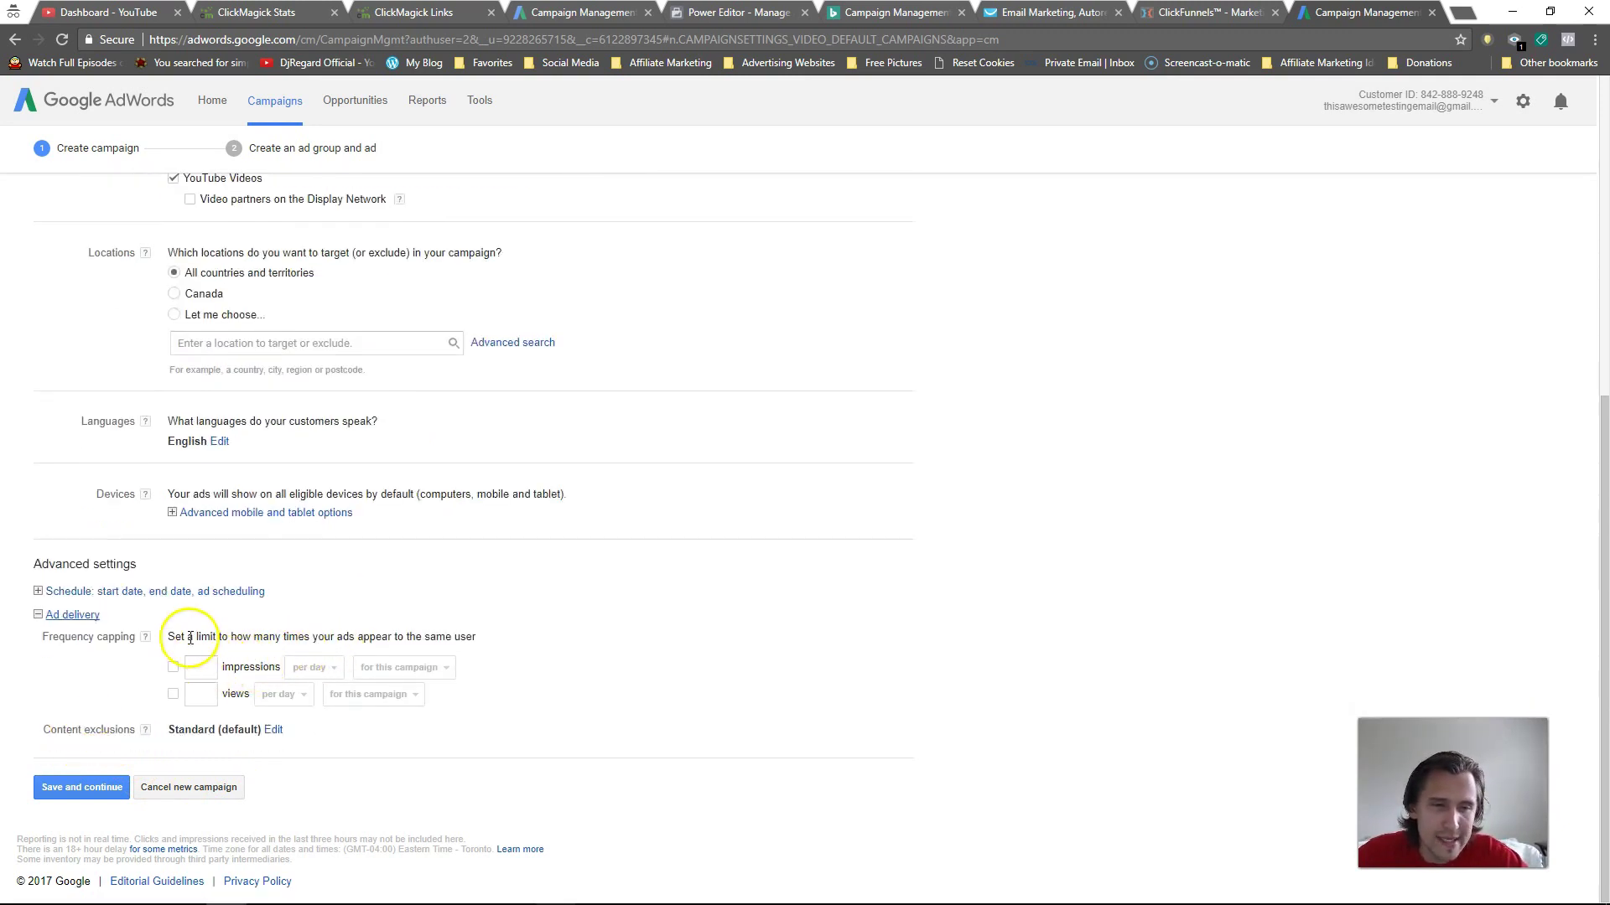
click(274, 730)
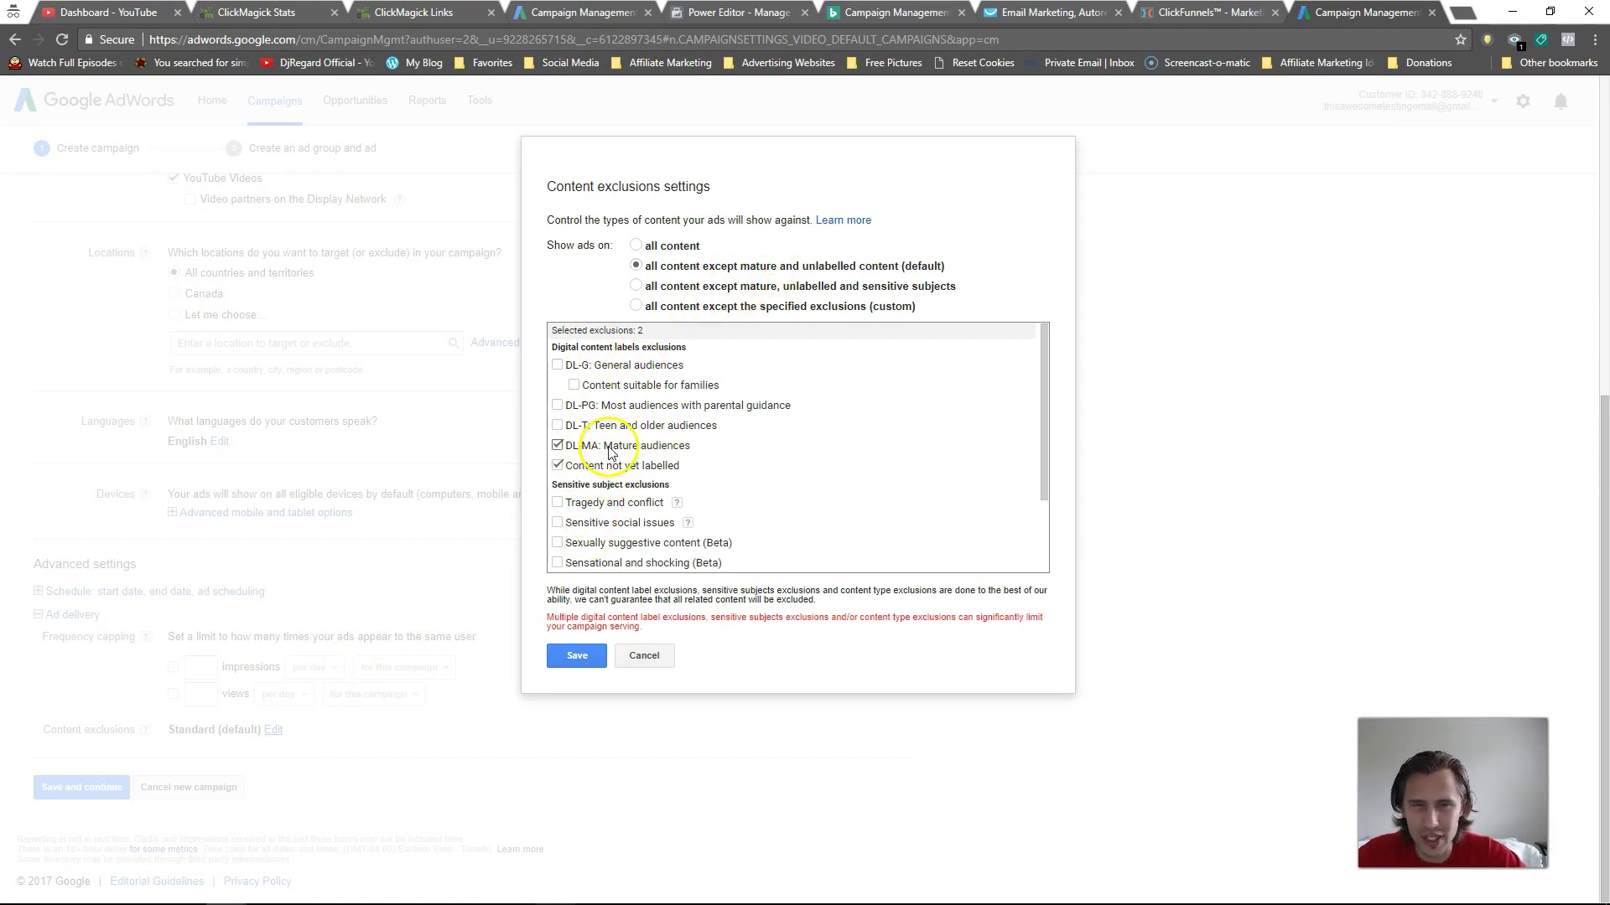
click(643, 656)
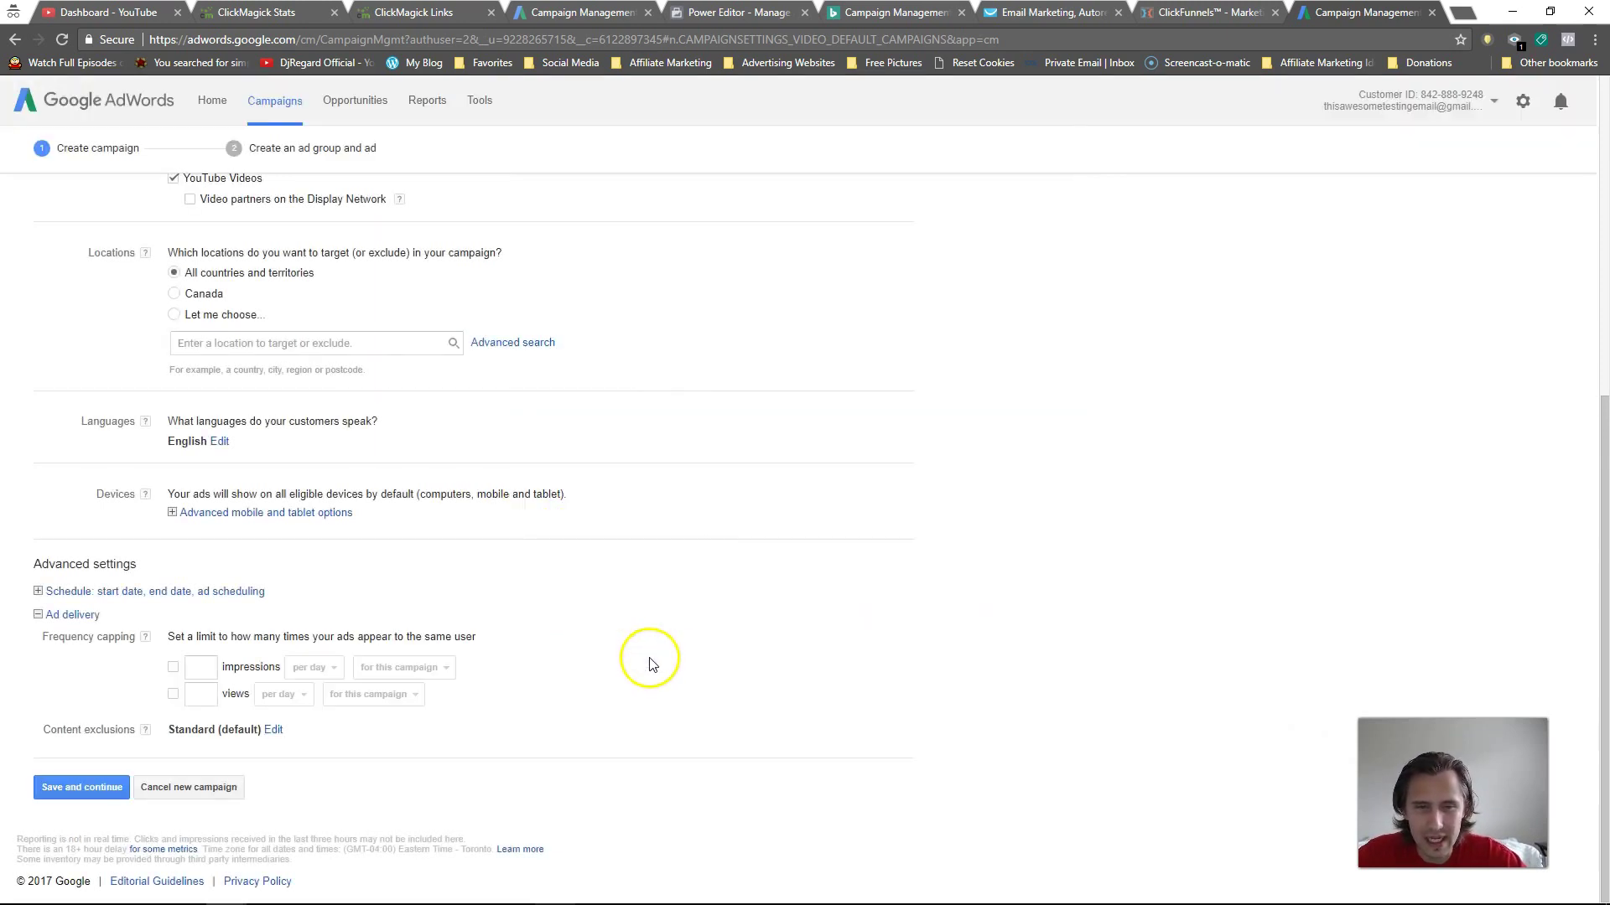
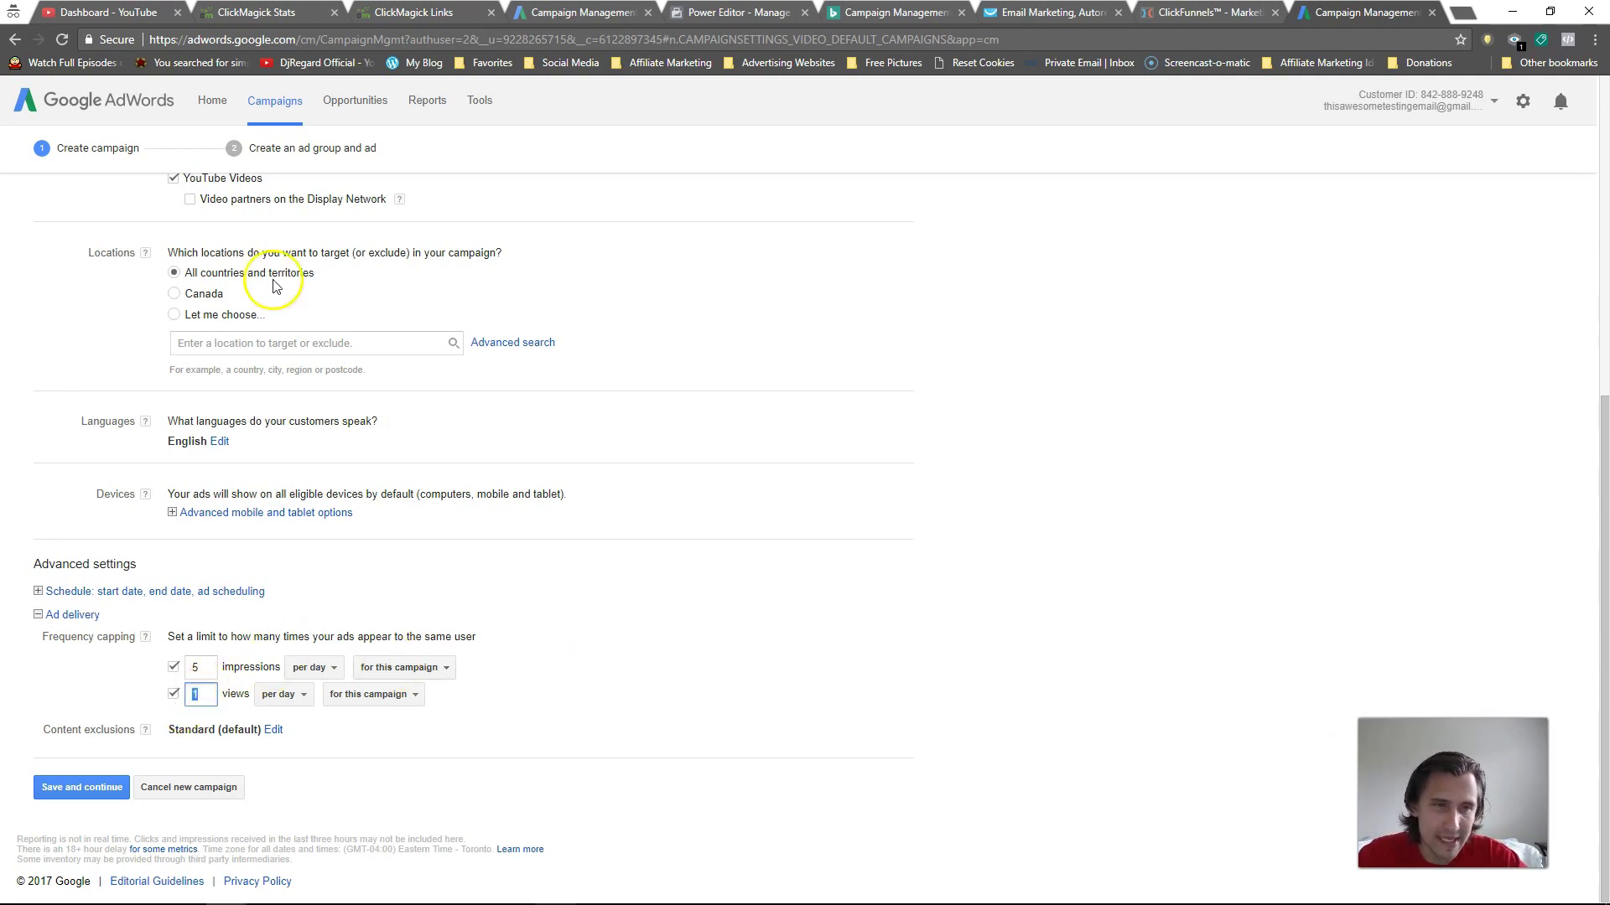
- Review the selected video ad format and the frequency caps on impressions and views
scroll(296, 409, up, 4)
scroll(295, 408, up, 2)
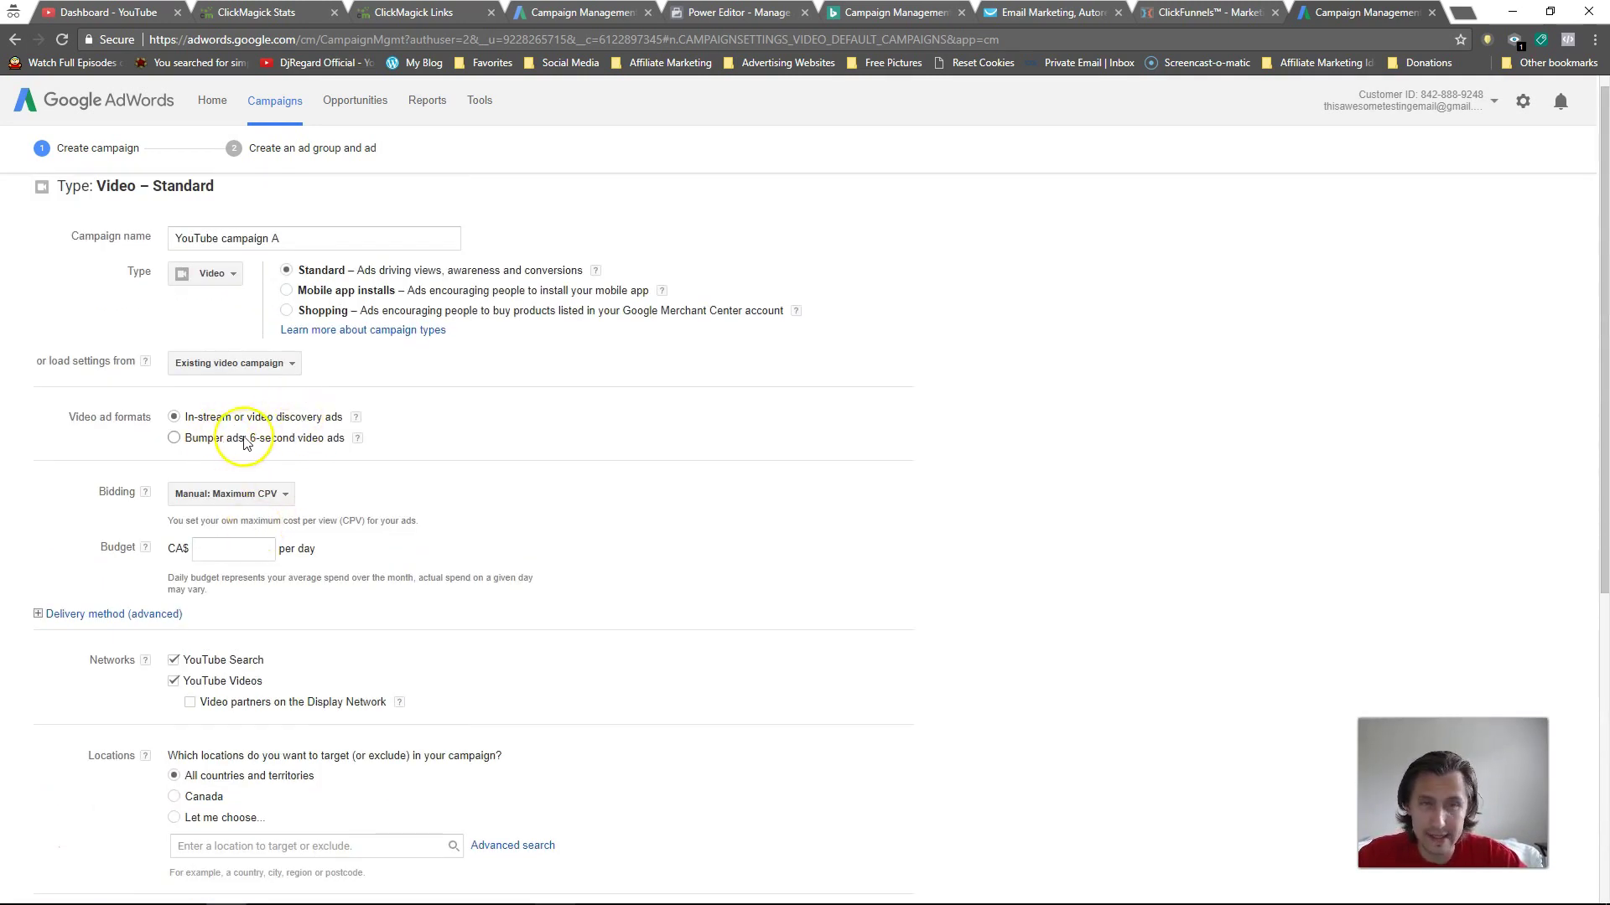
scroll(402, 517, down, 6)
click(201, 668)
key(Tab)
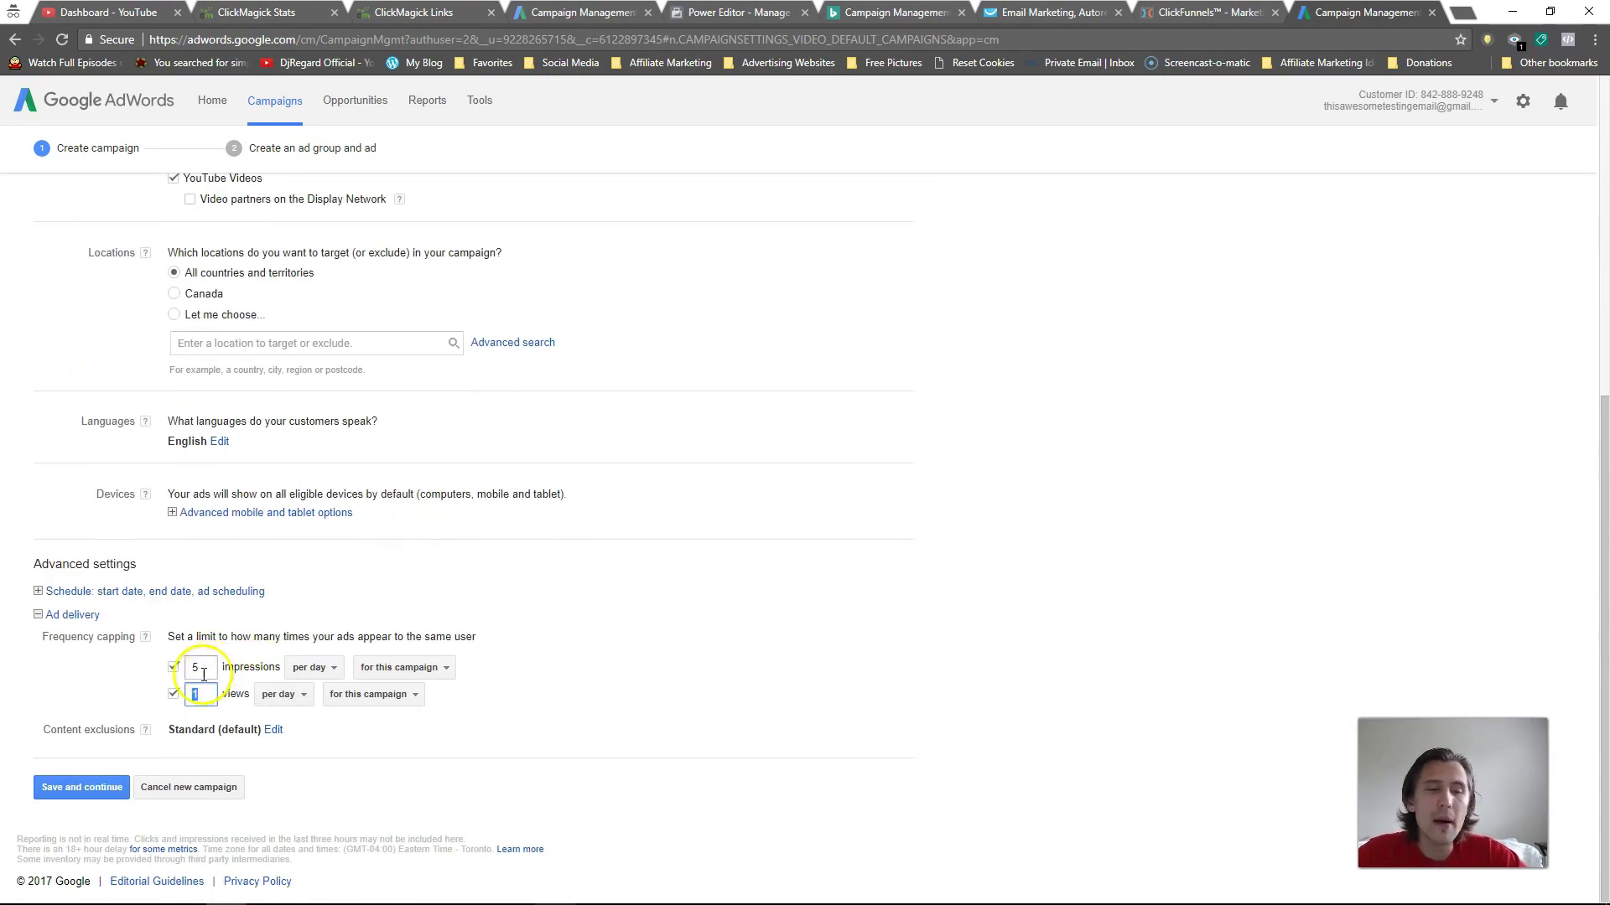
click(198, 668)
click(198, 695)
click(198, 667)
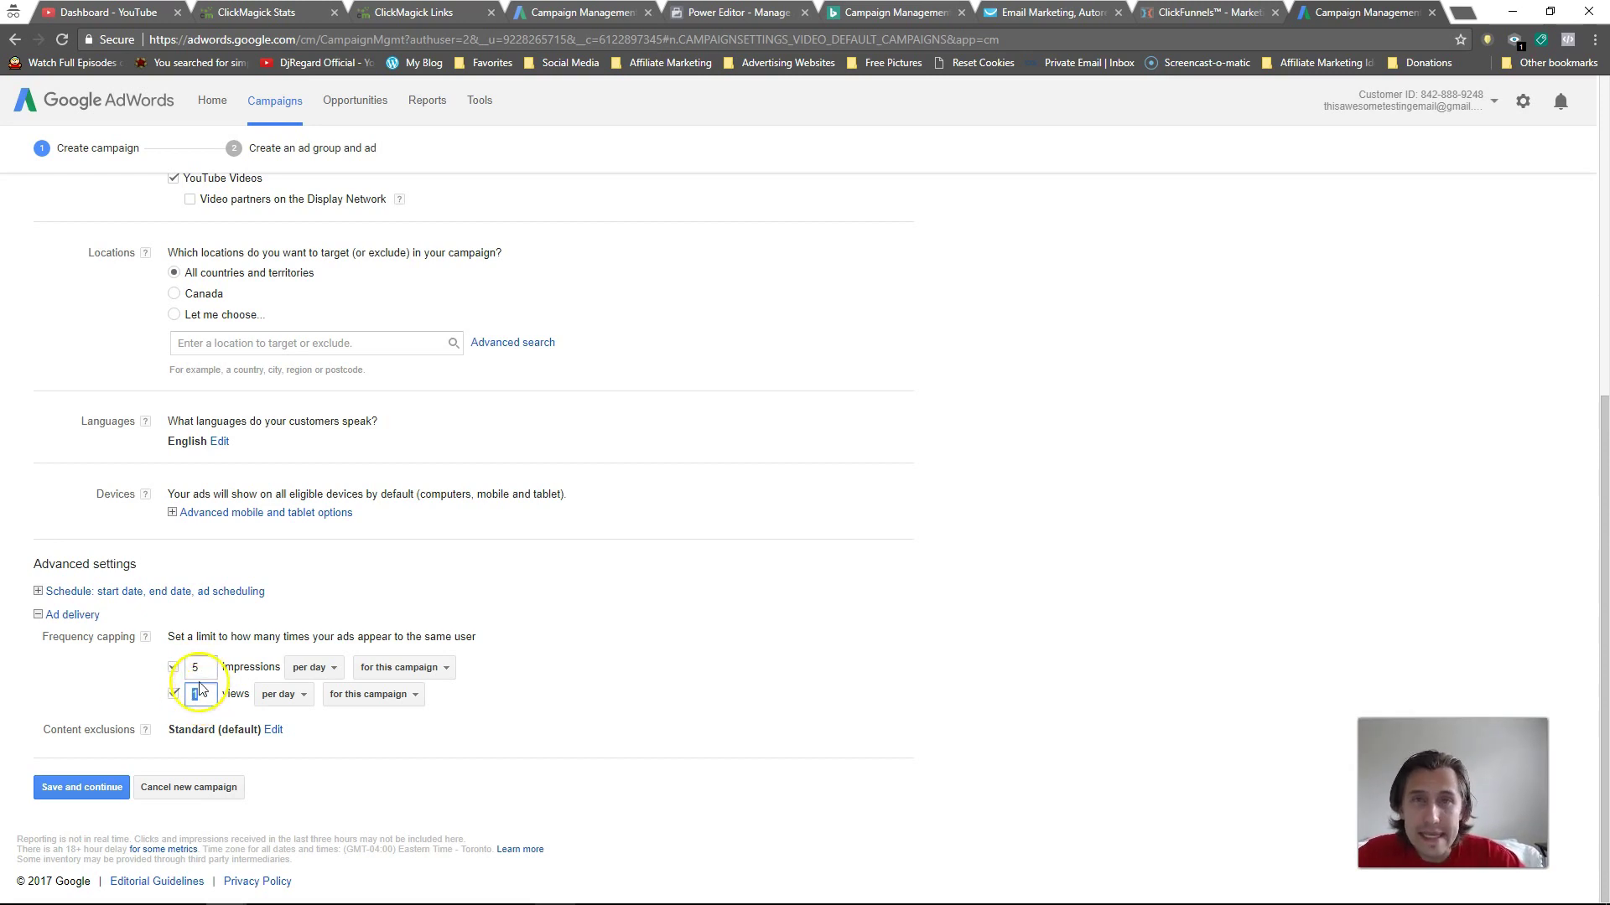
click(196, 698)
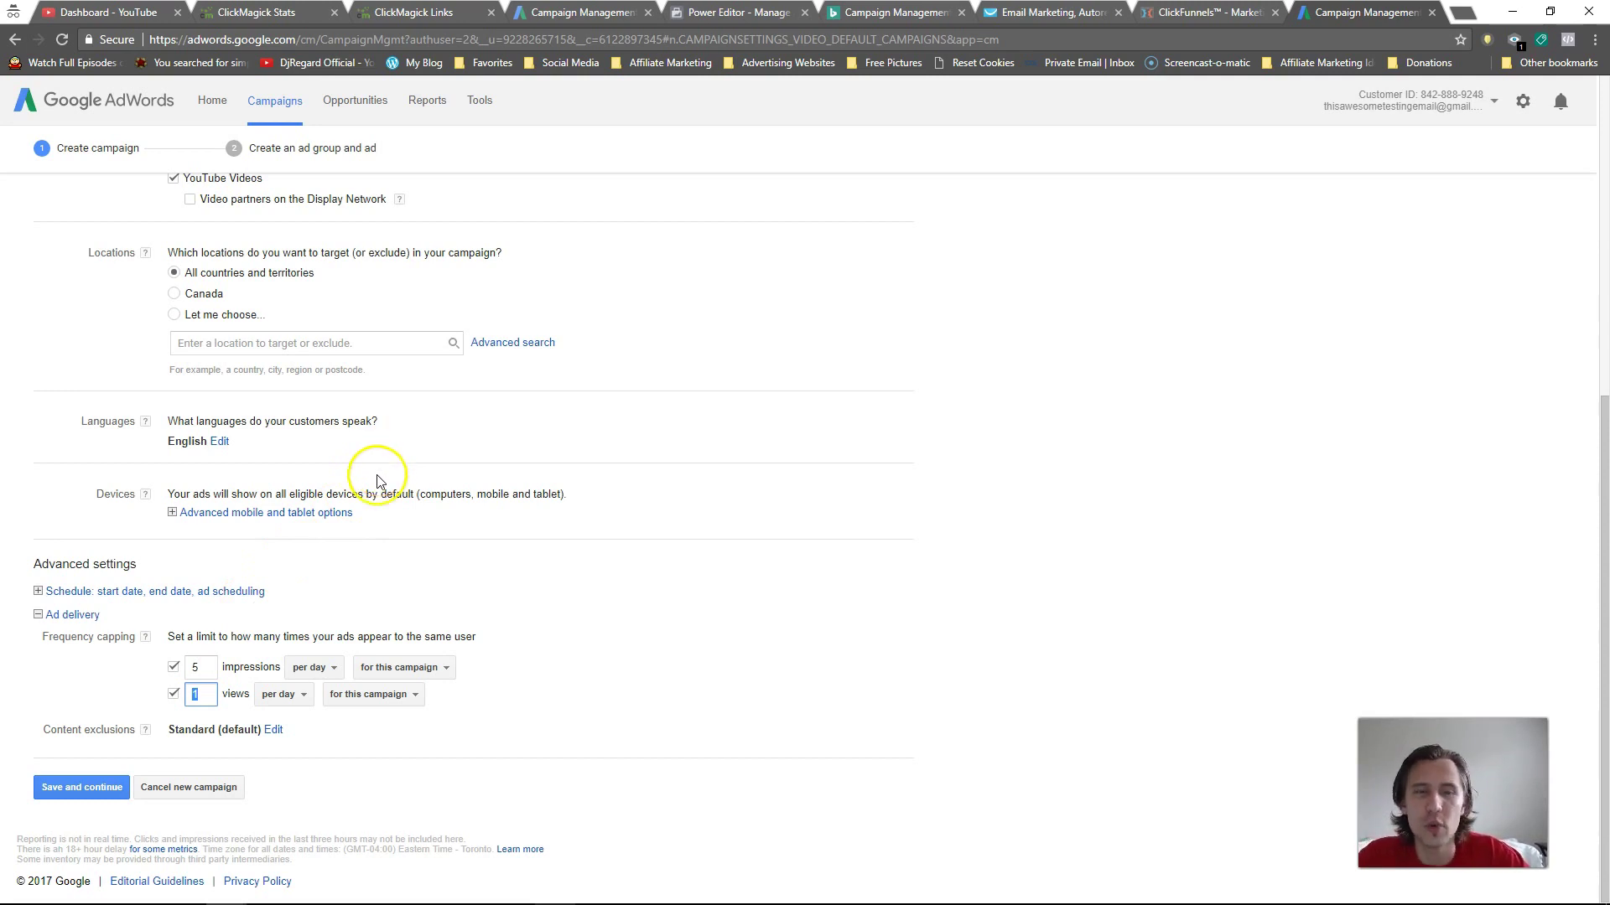
- Check the period and scope options available for the views frequency cap
click(277, 694)
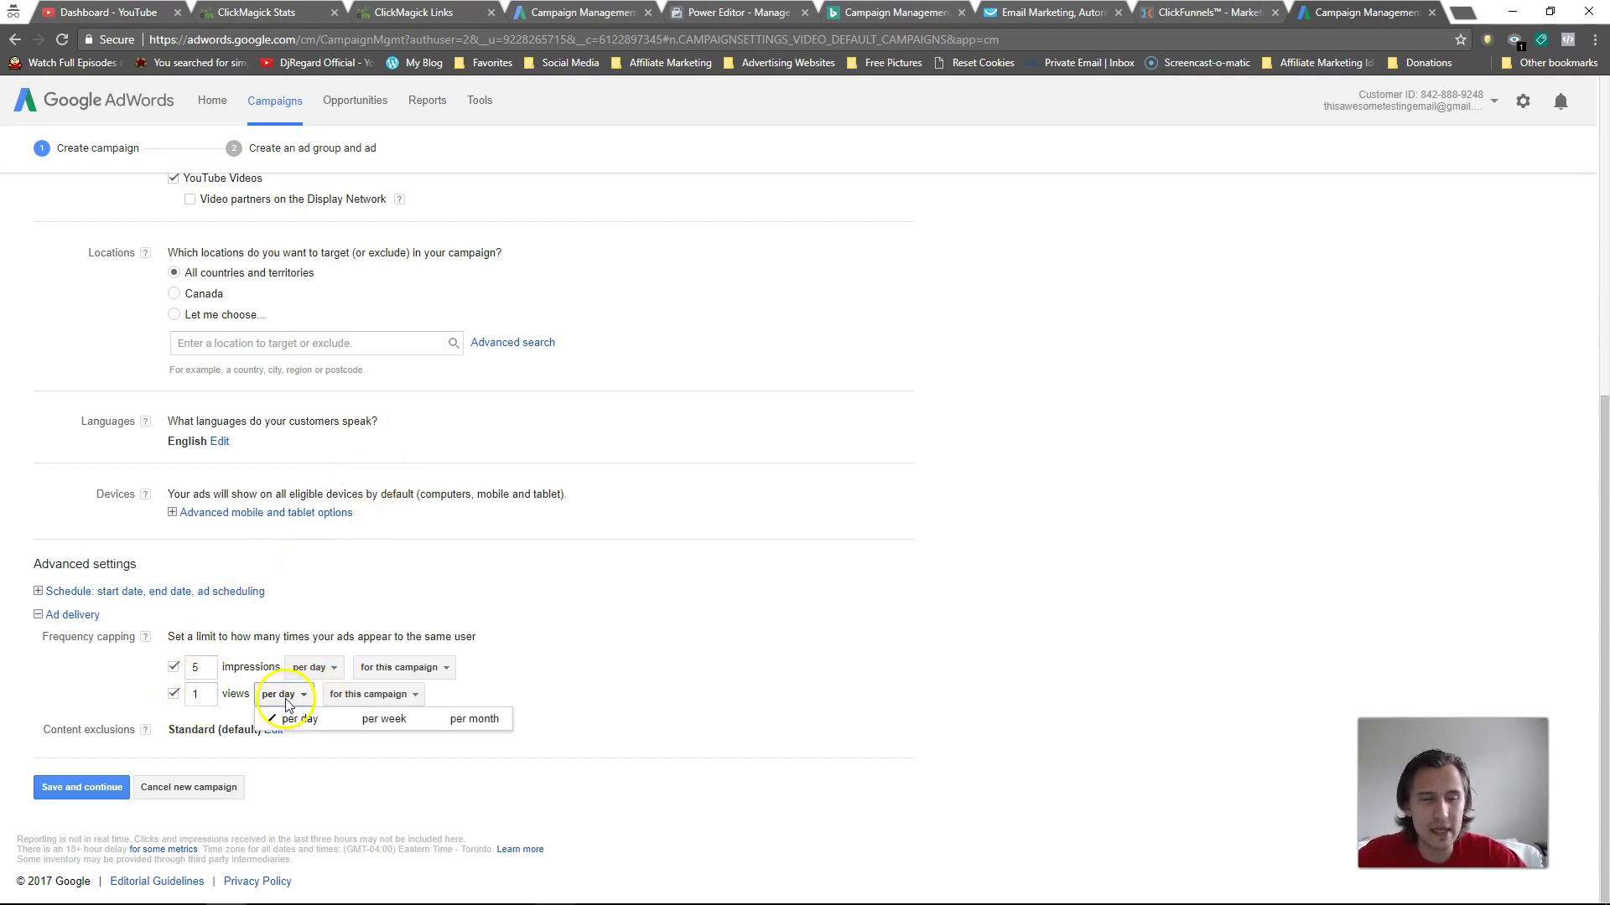
click(385, 691)
click(410, 699)
click(621, 657)
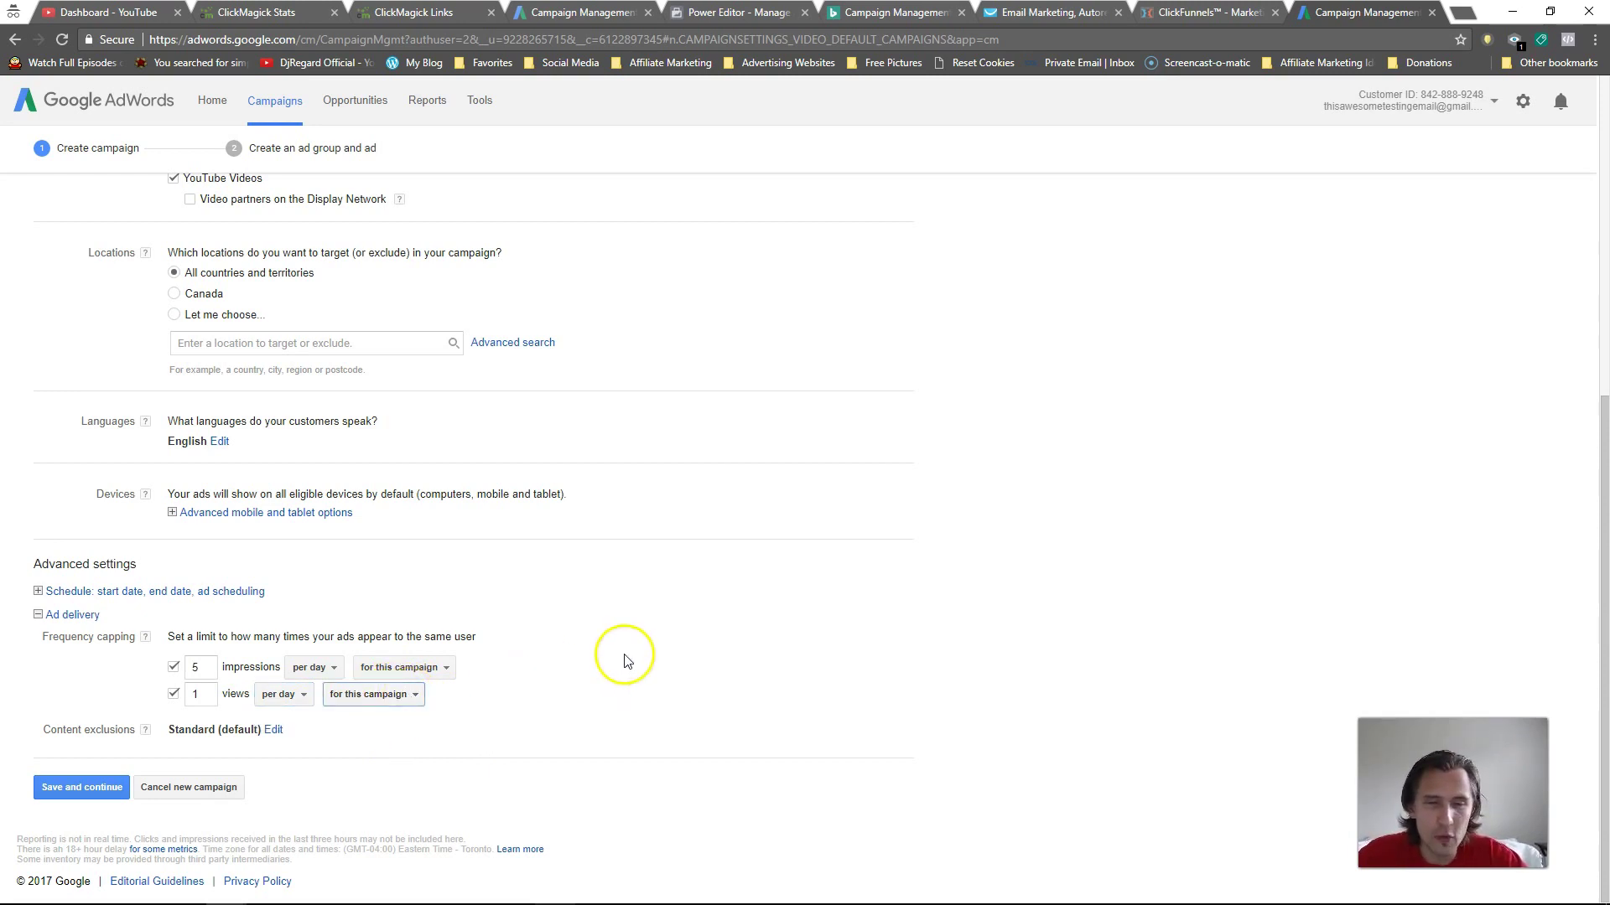
click(401, 698)
click(631, 627)
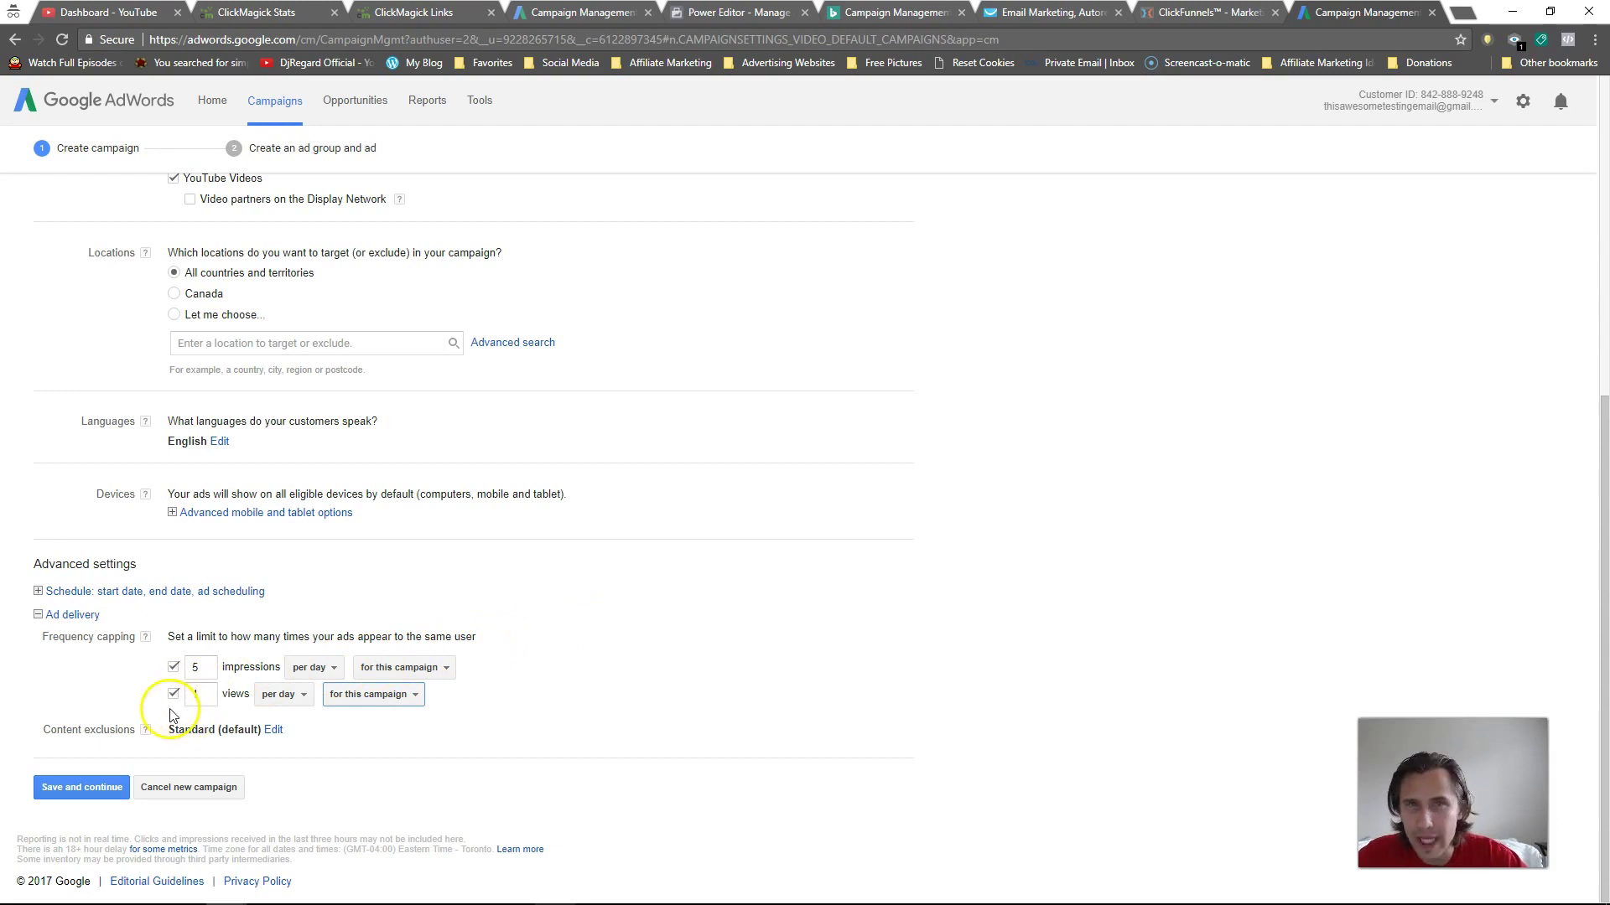
- Set the frequency cap to 3 impressions per day for this campaign
double_click(196, 669)
text(3)
click(550, 517)
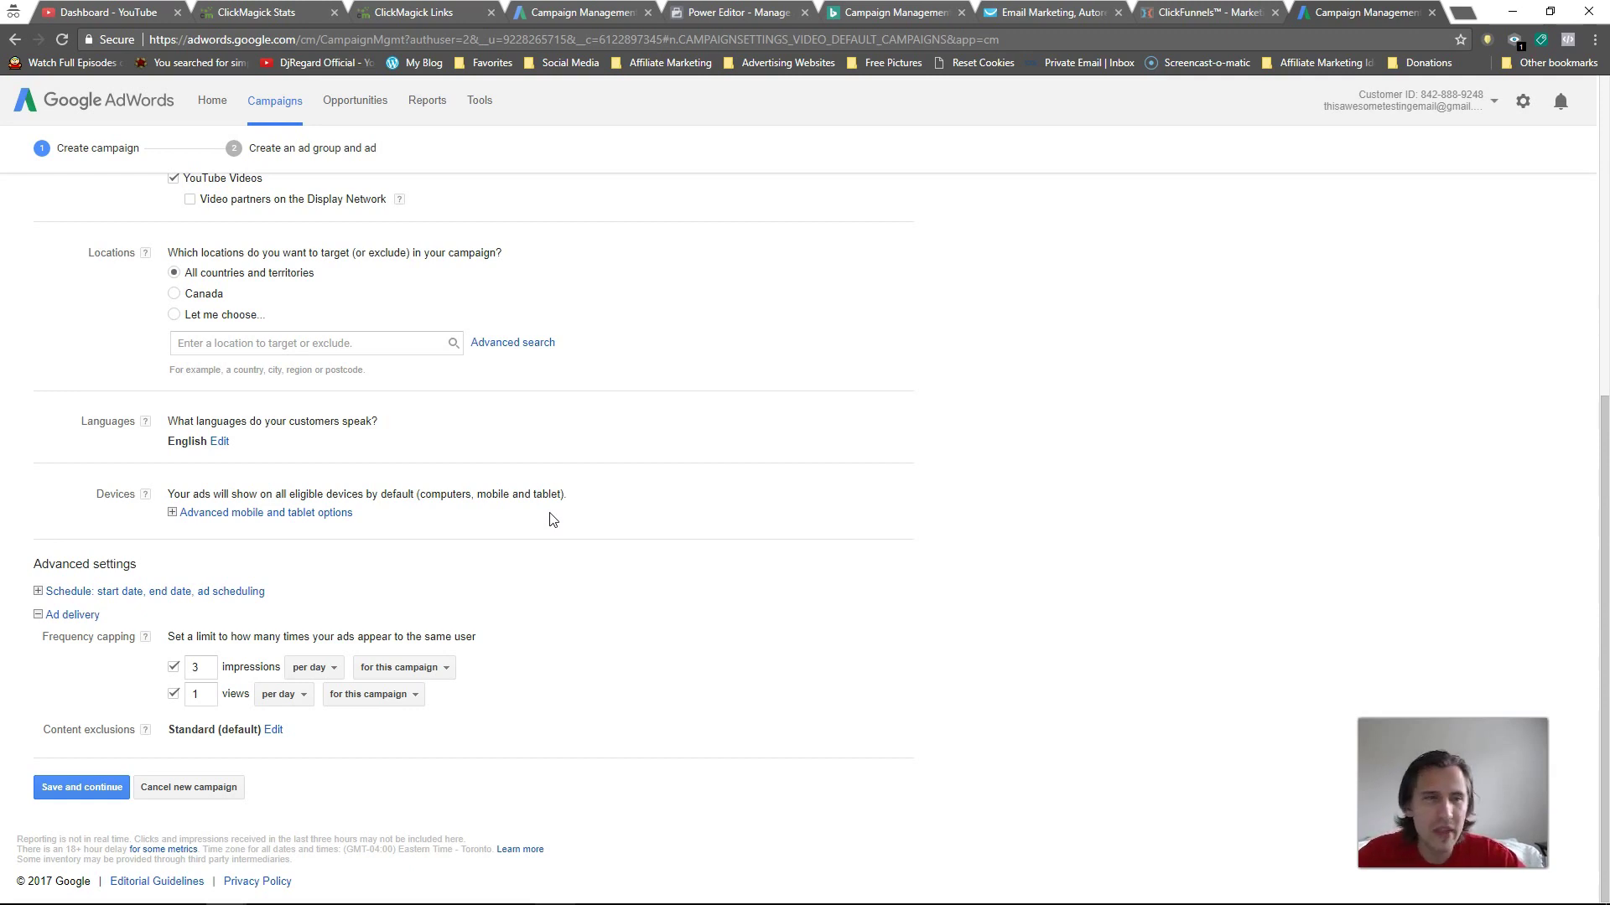
- Switch the video ad format to bumper ads and check its network and frequency capping settings
scroll(551, 520, up, 5)
click(173, 441)
scroll(482, 508, down, 2)
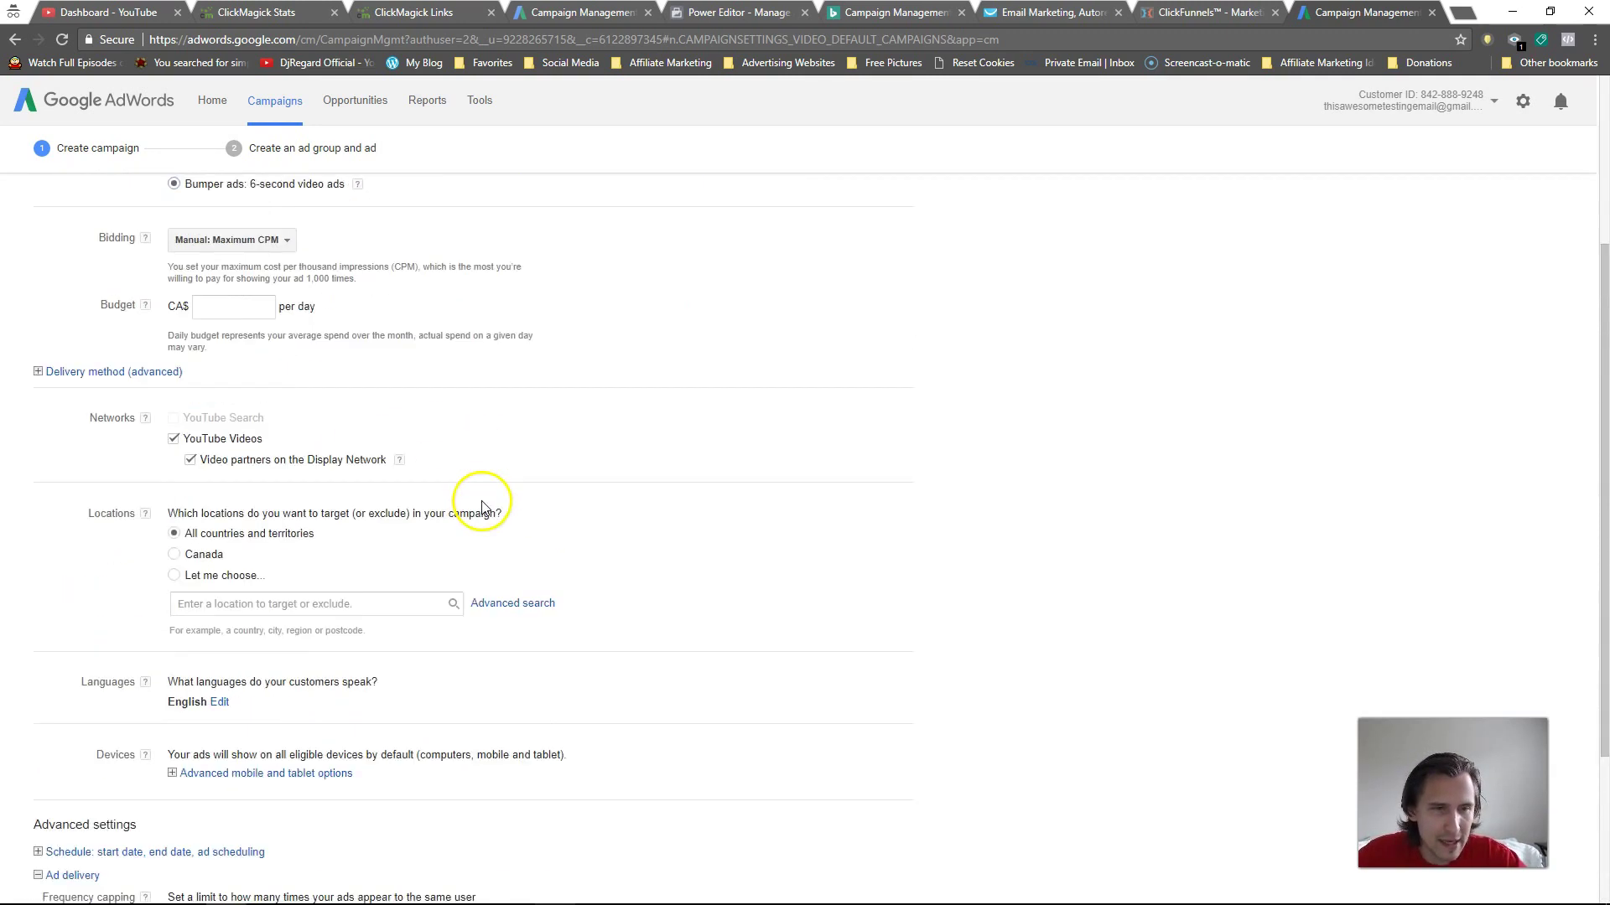
scroll(482, 509, down, 3)
click(174, 694)
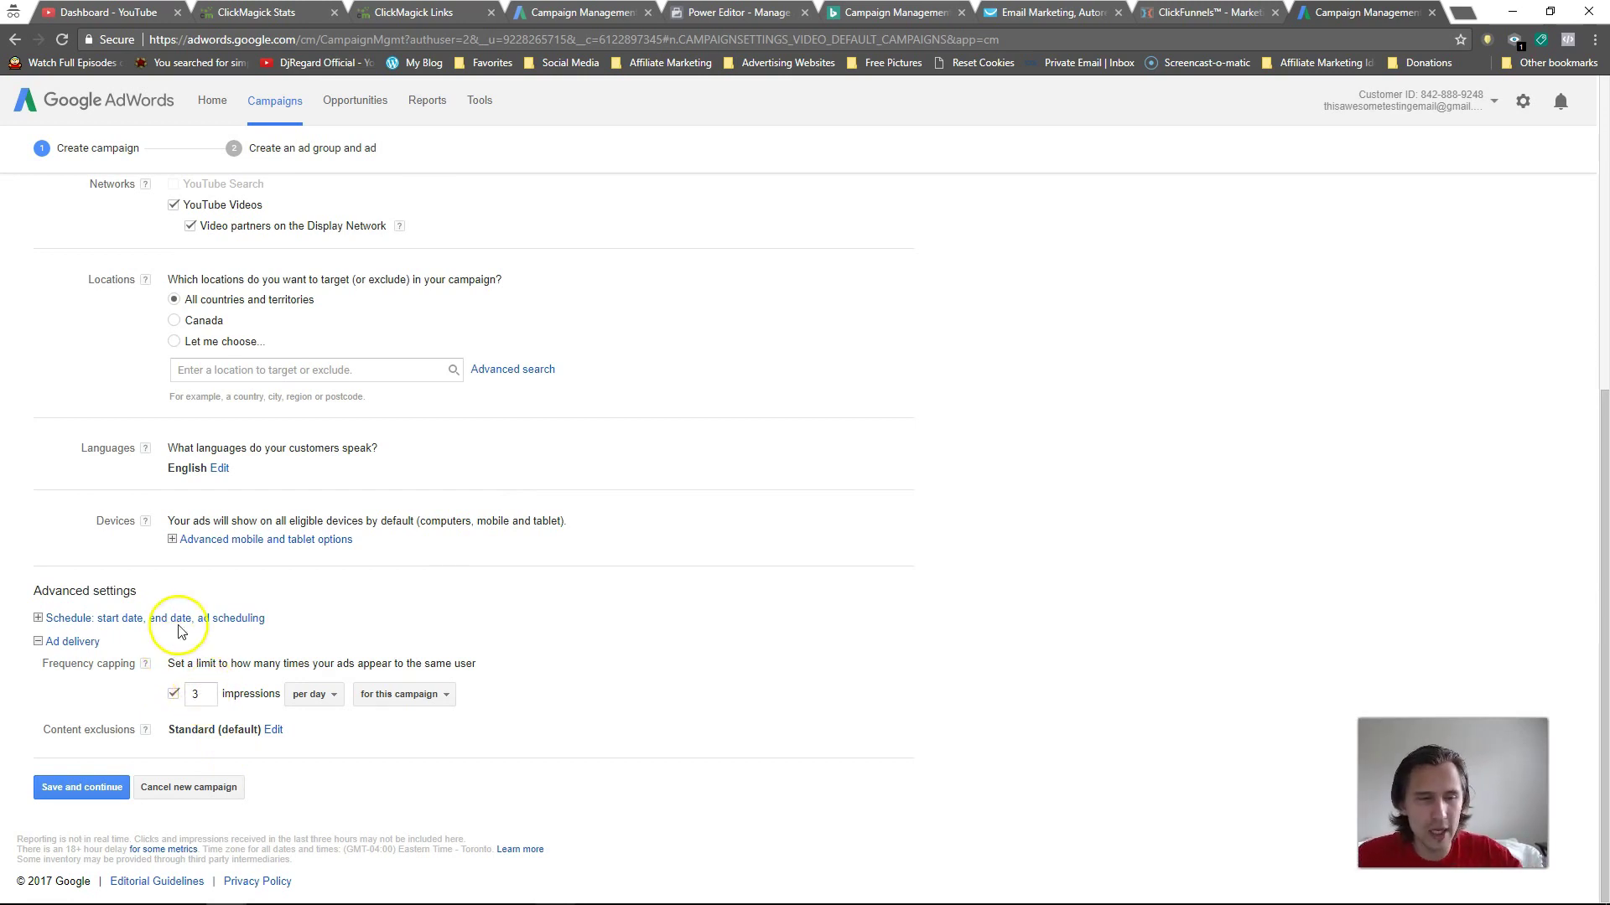
- Set the daily budget to CA$1.00 and save the campaign to continue to the ad group setup
click(94, 787)
click(225, 600)
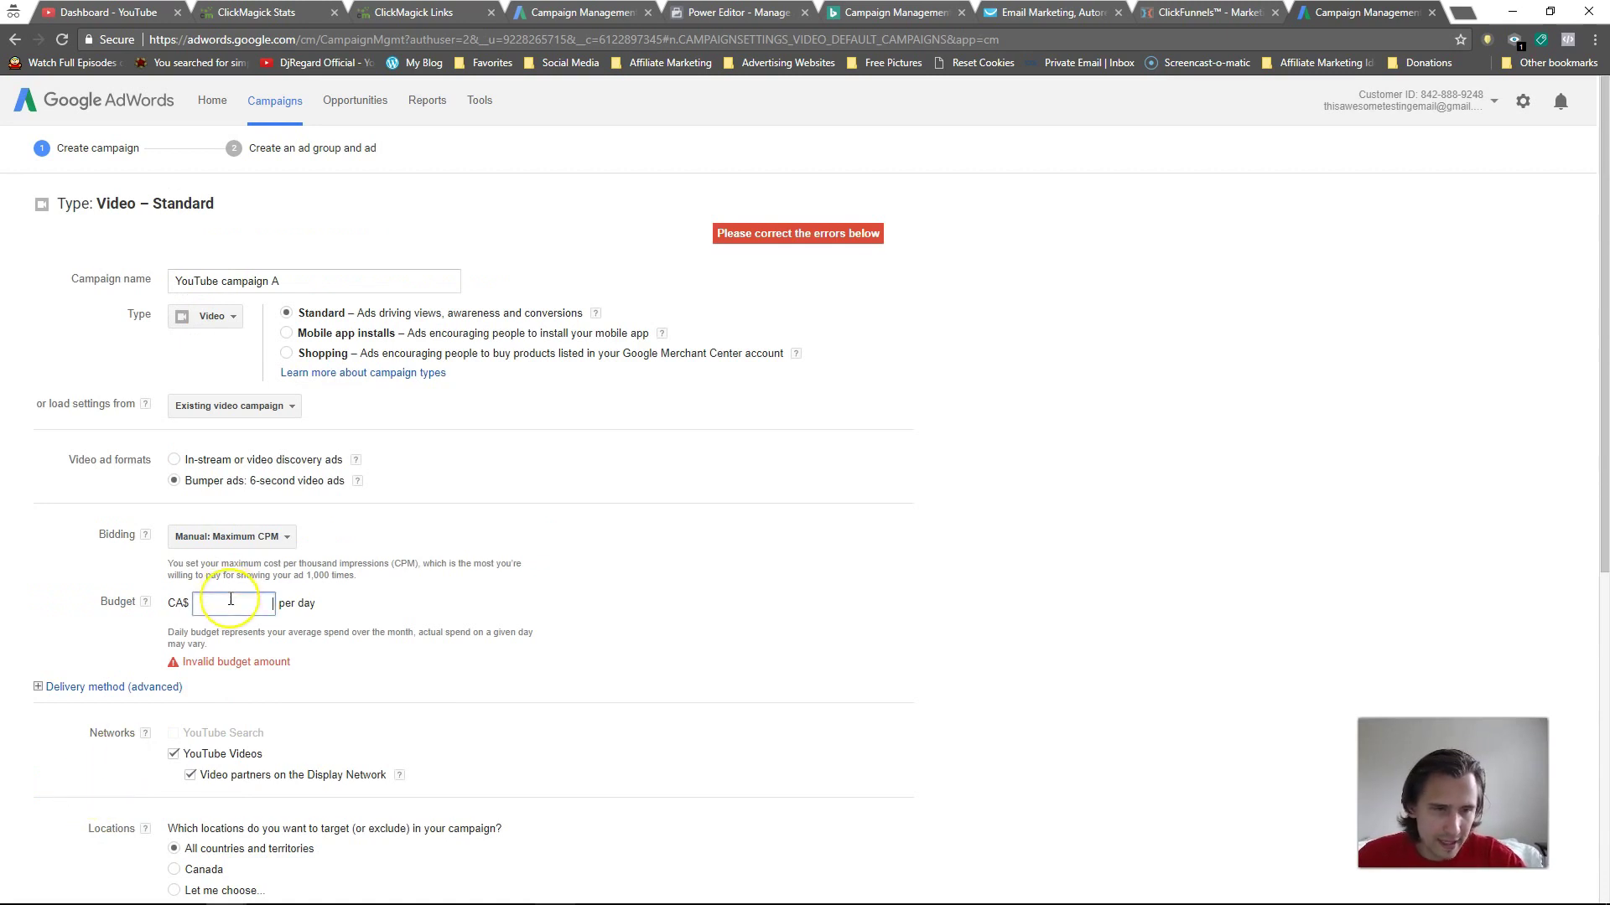
text(1.00)
scroll(280, 665, down, 6)
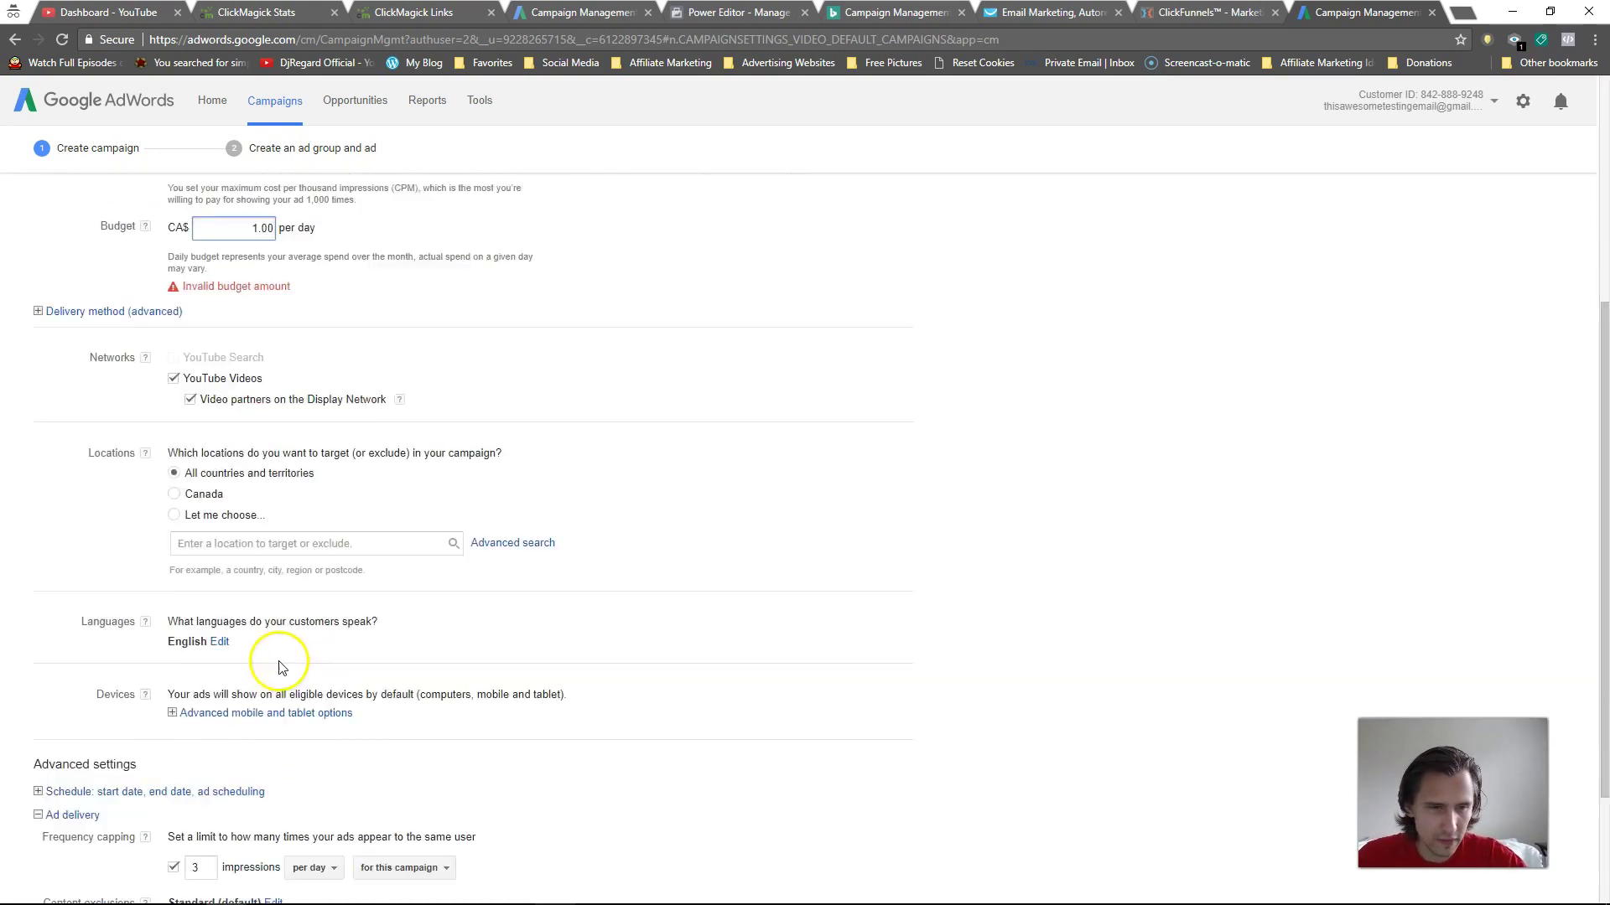
click(59, 834)
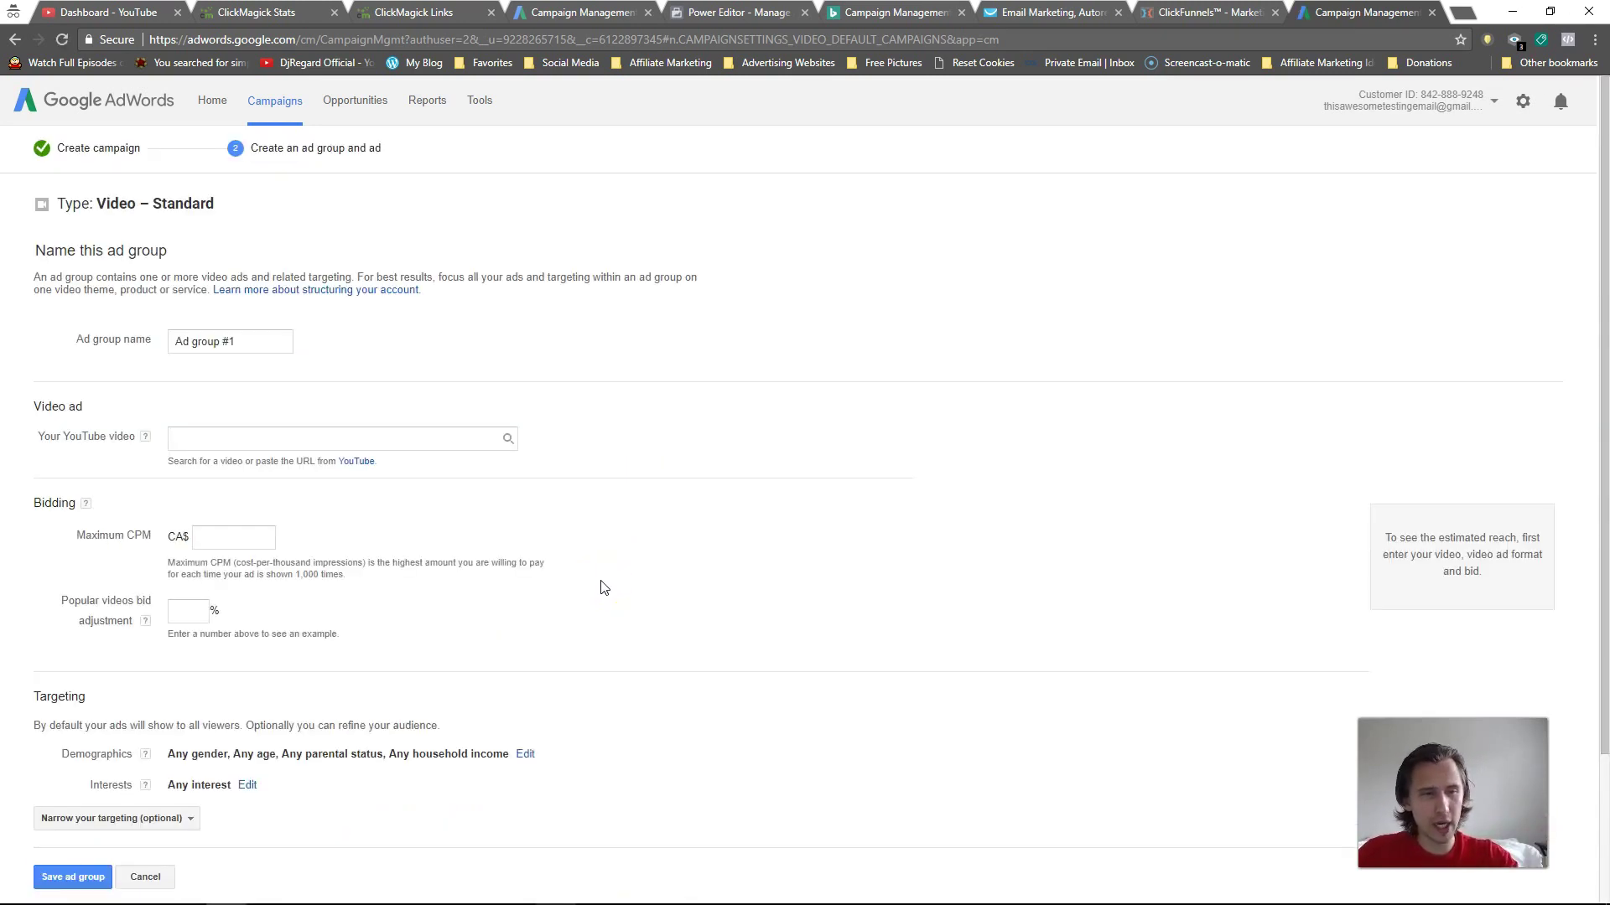
- Look over the ad group name and YouTube video fields, and set the maximum CPM bid to CA$1.00
drag(270, 341, 170, 347)
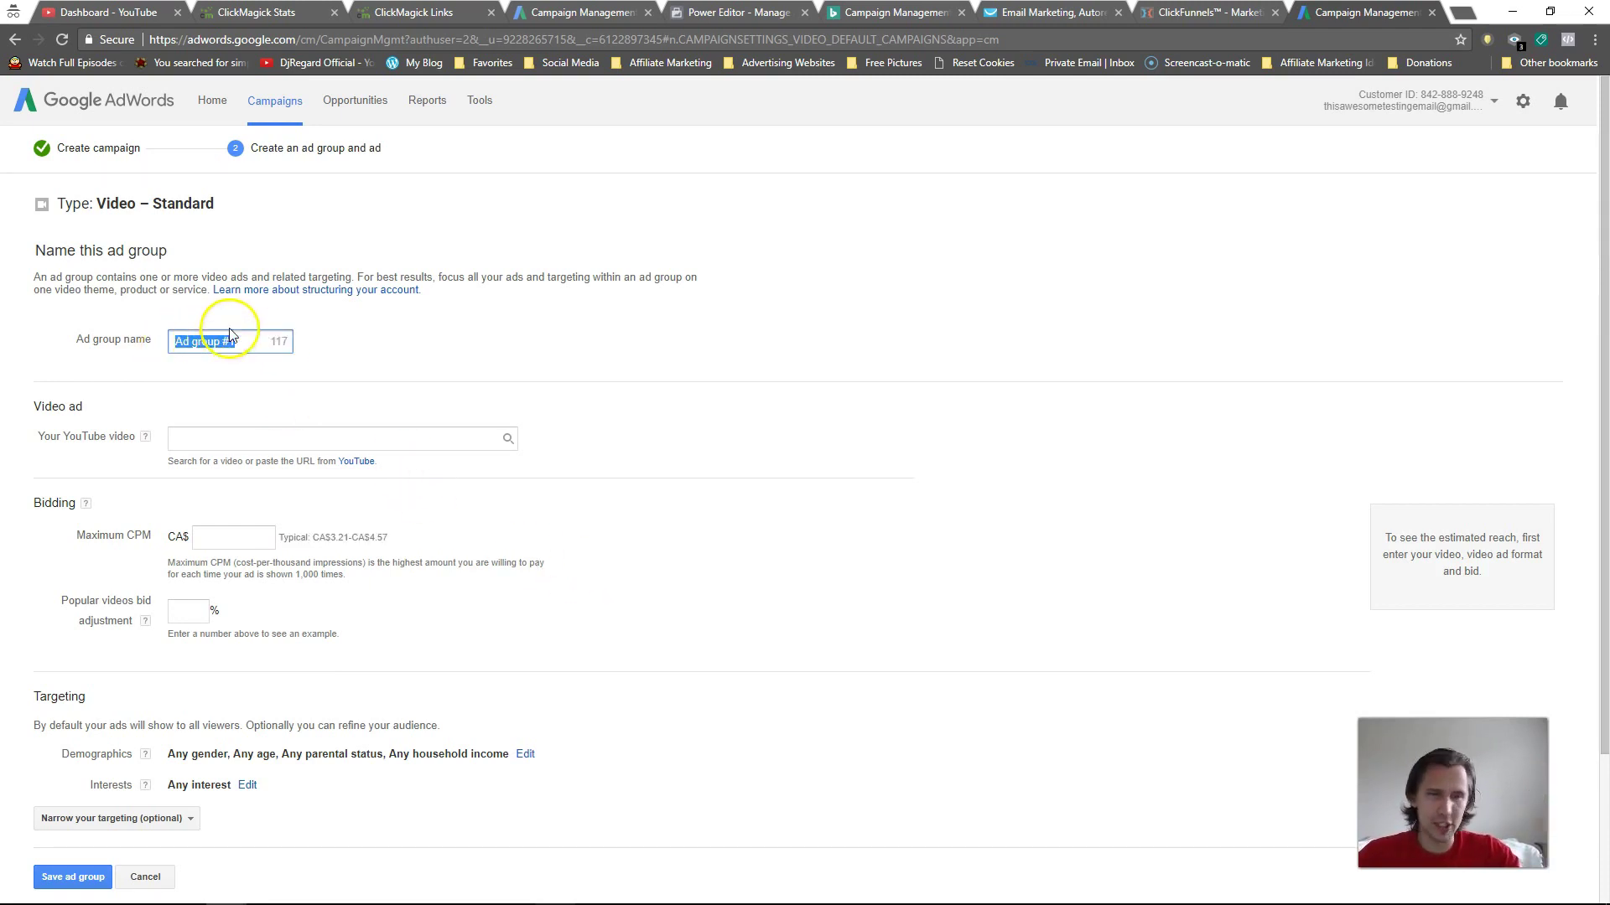
click(248, 441)
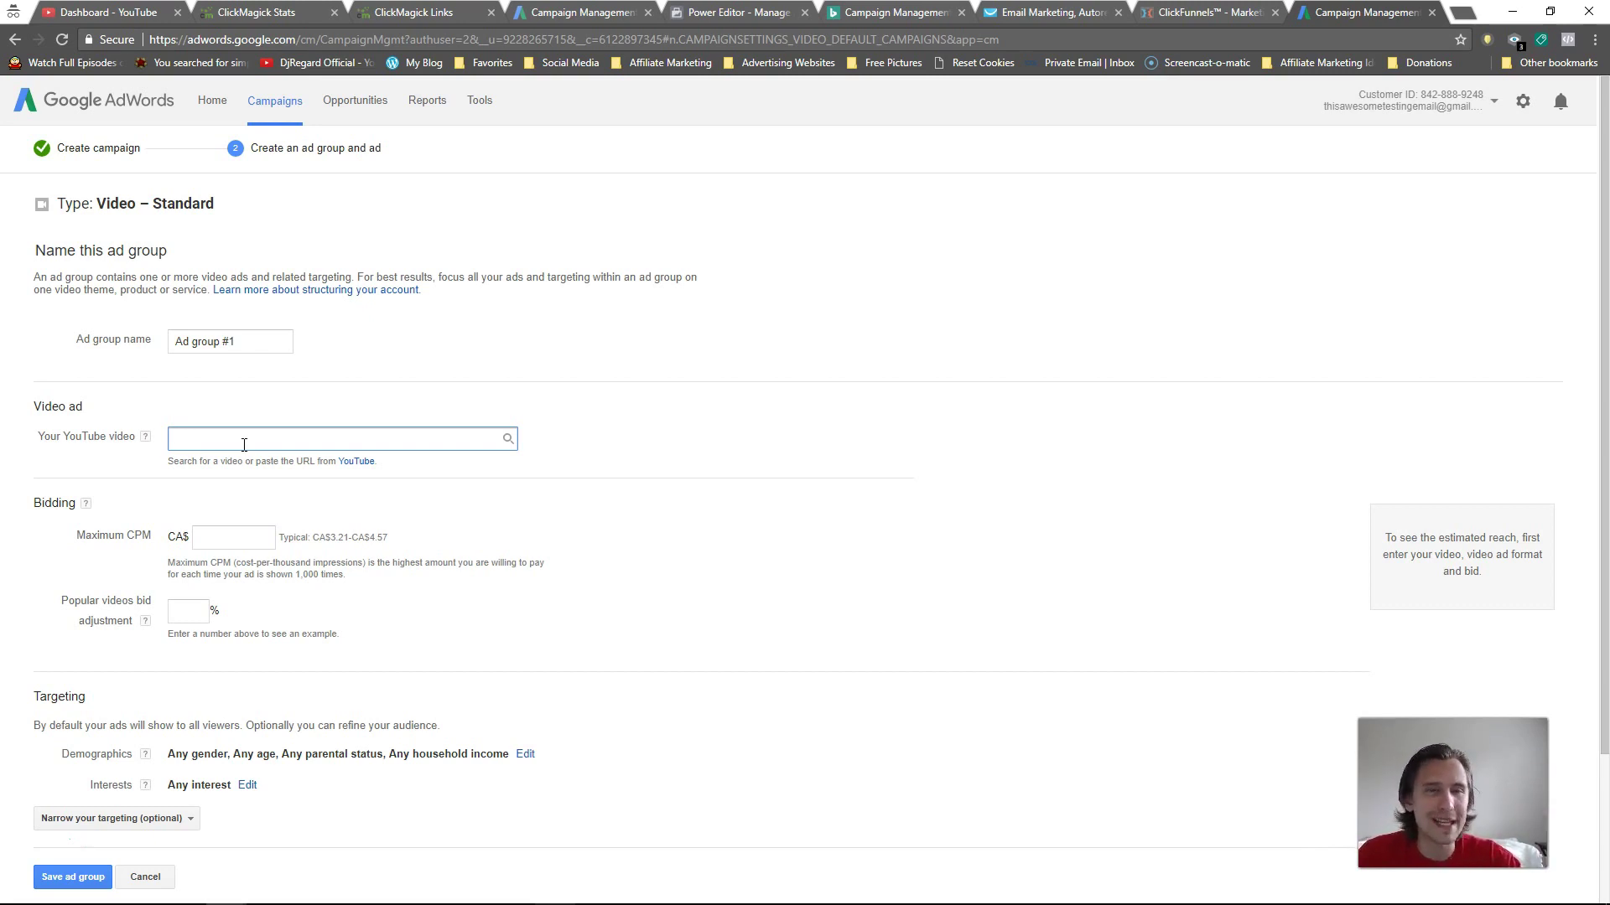
click(211, 537)
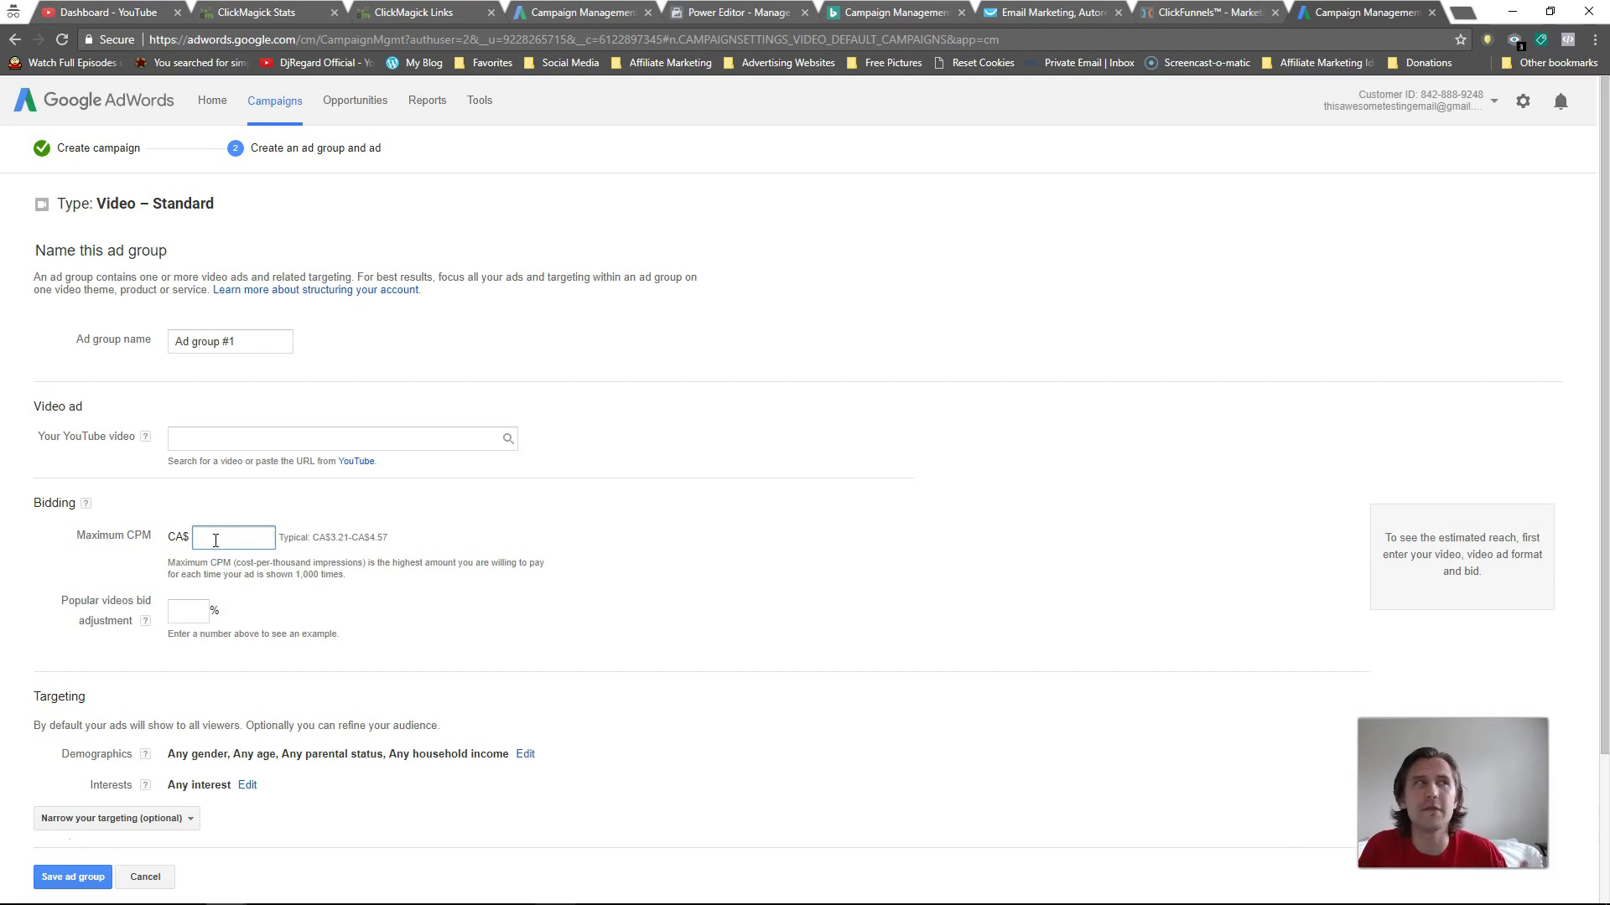
text(1.00)
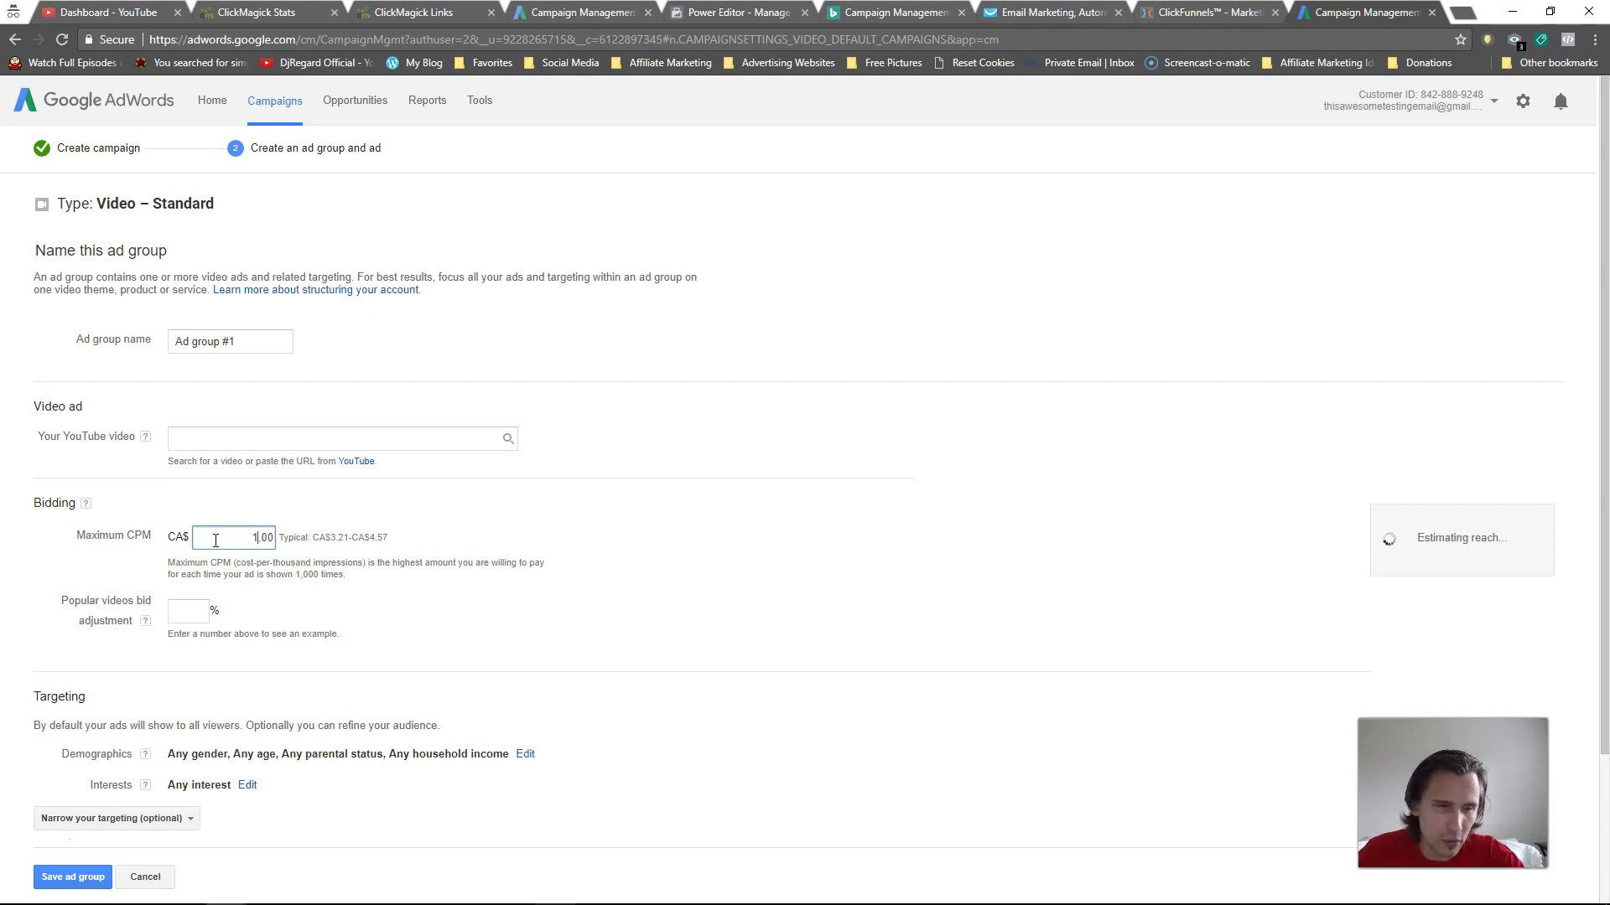
- Read the explanation of the popular videos bid adjustment and set that adjustment to 10%
click(237, 575)
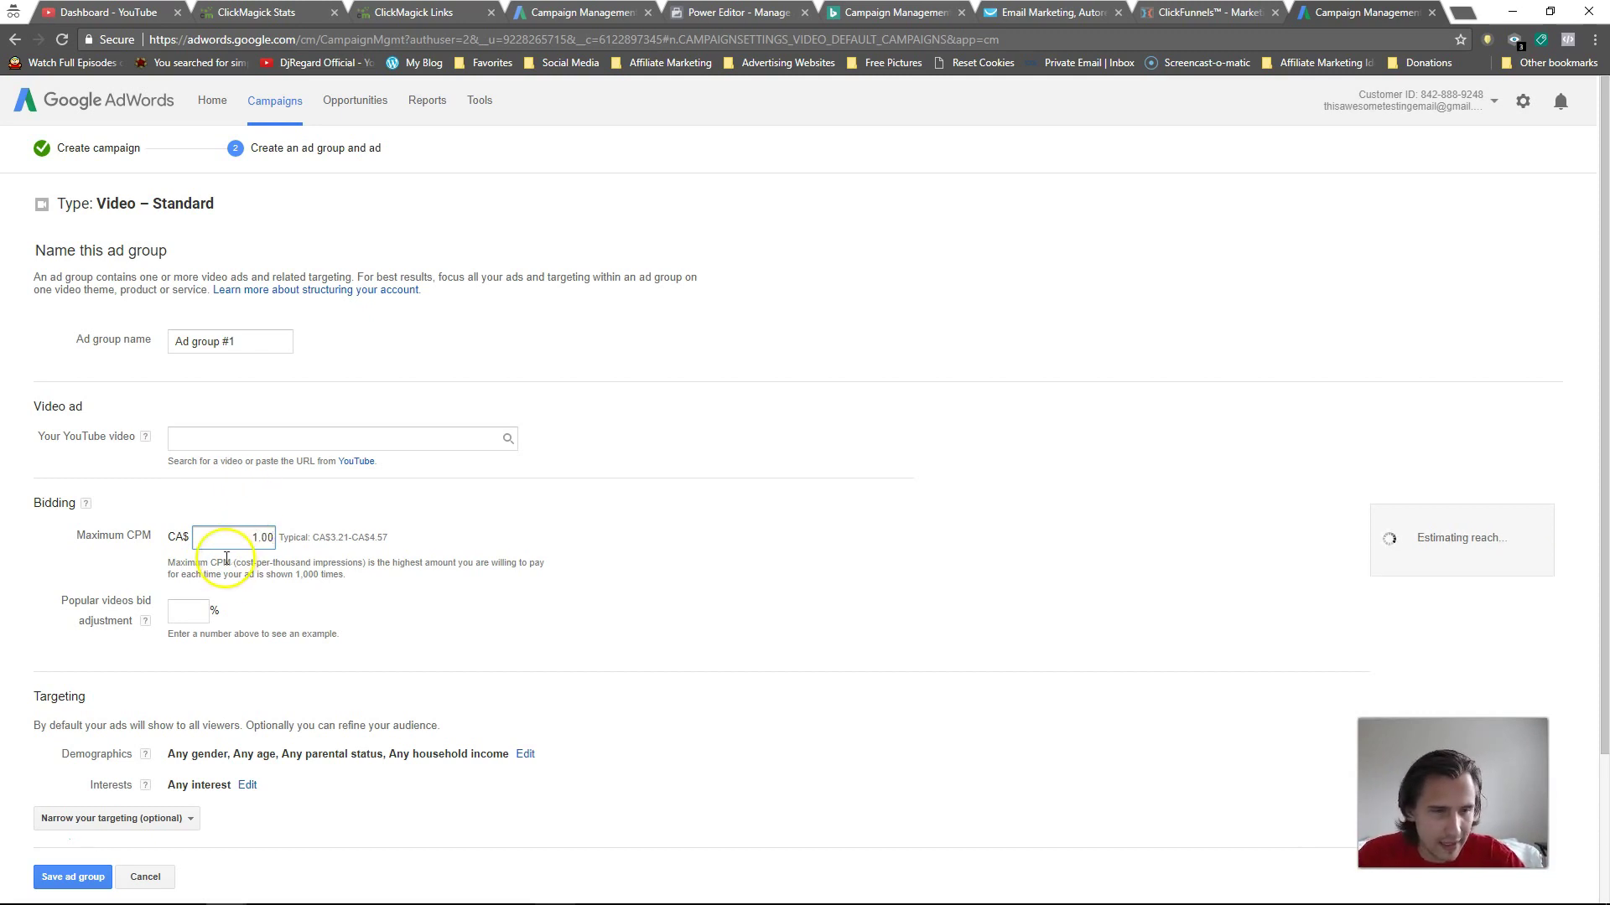
click(144, 622)
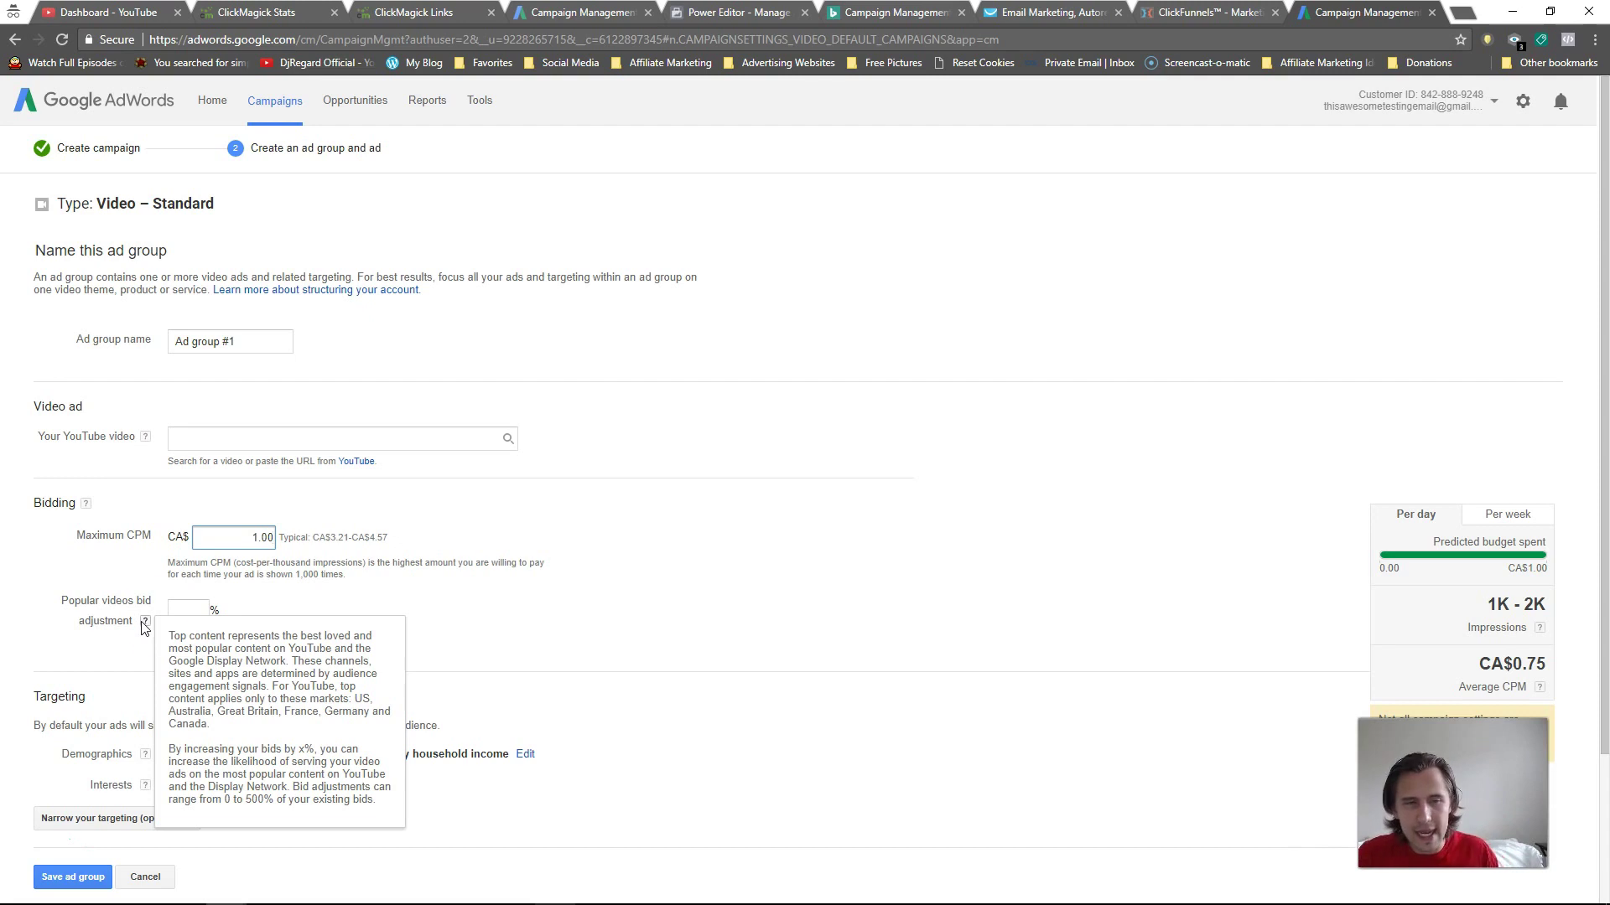
click(197, 610)
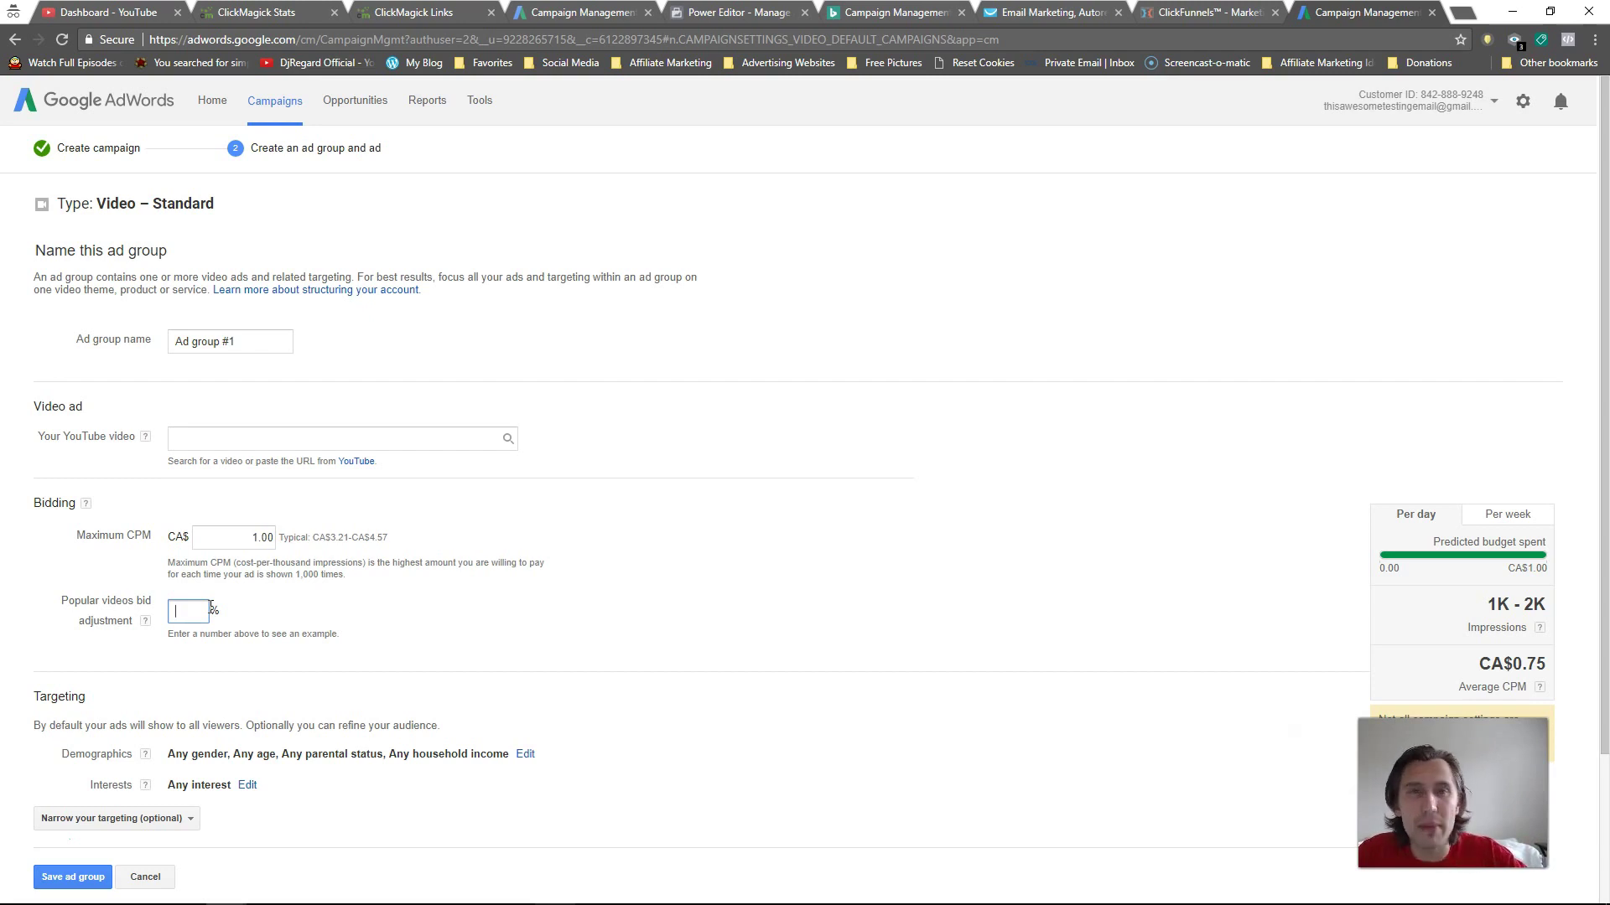
text(10)
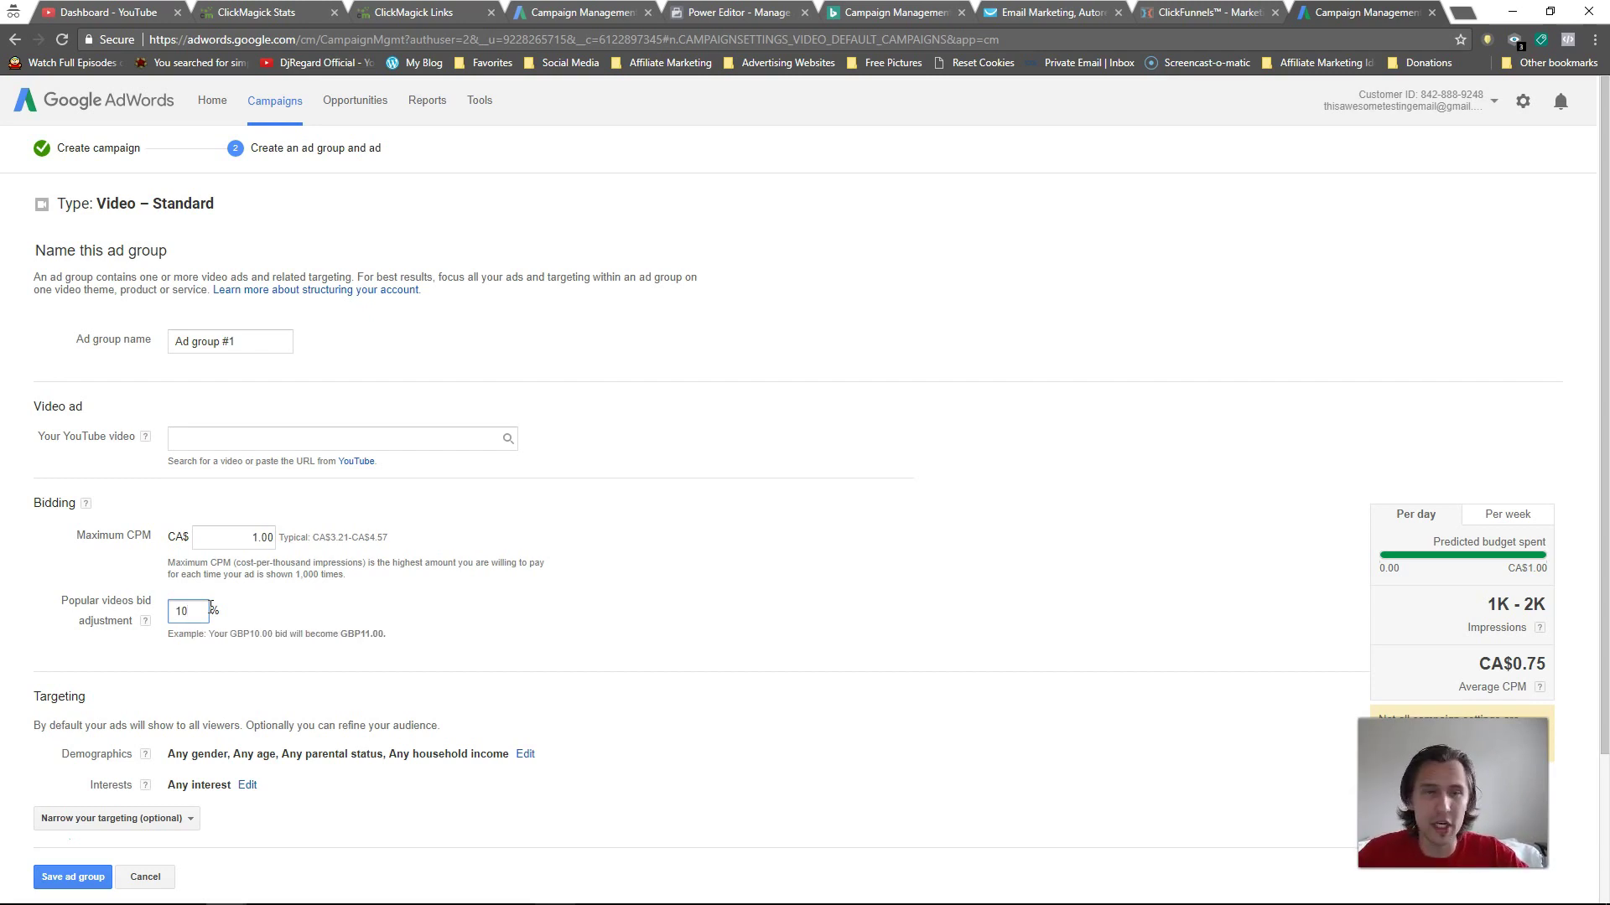
- Open the ad group's demographic targeting and review the gender, age, parental status and household income options
scroll(603, 625, down, 3)
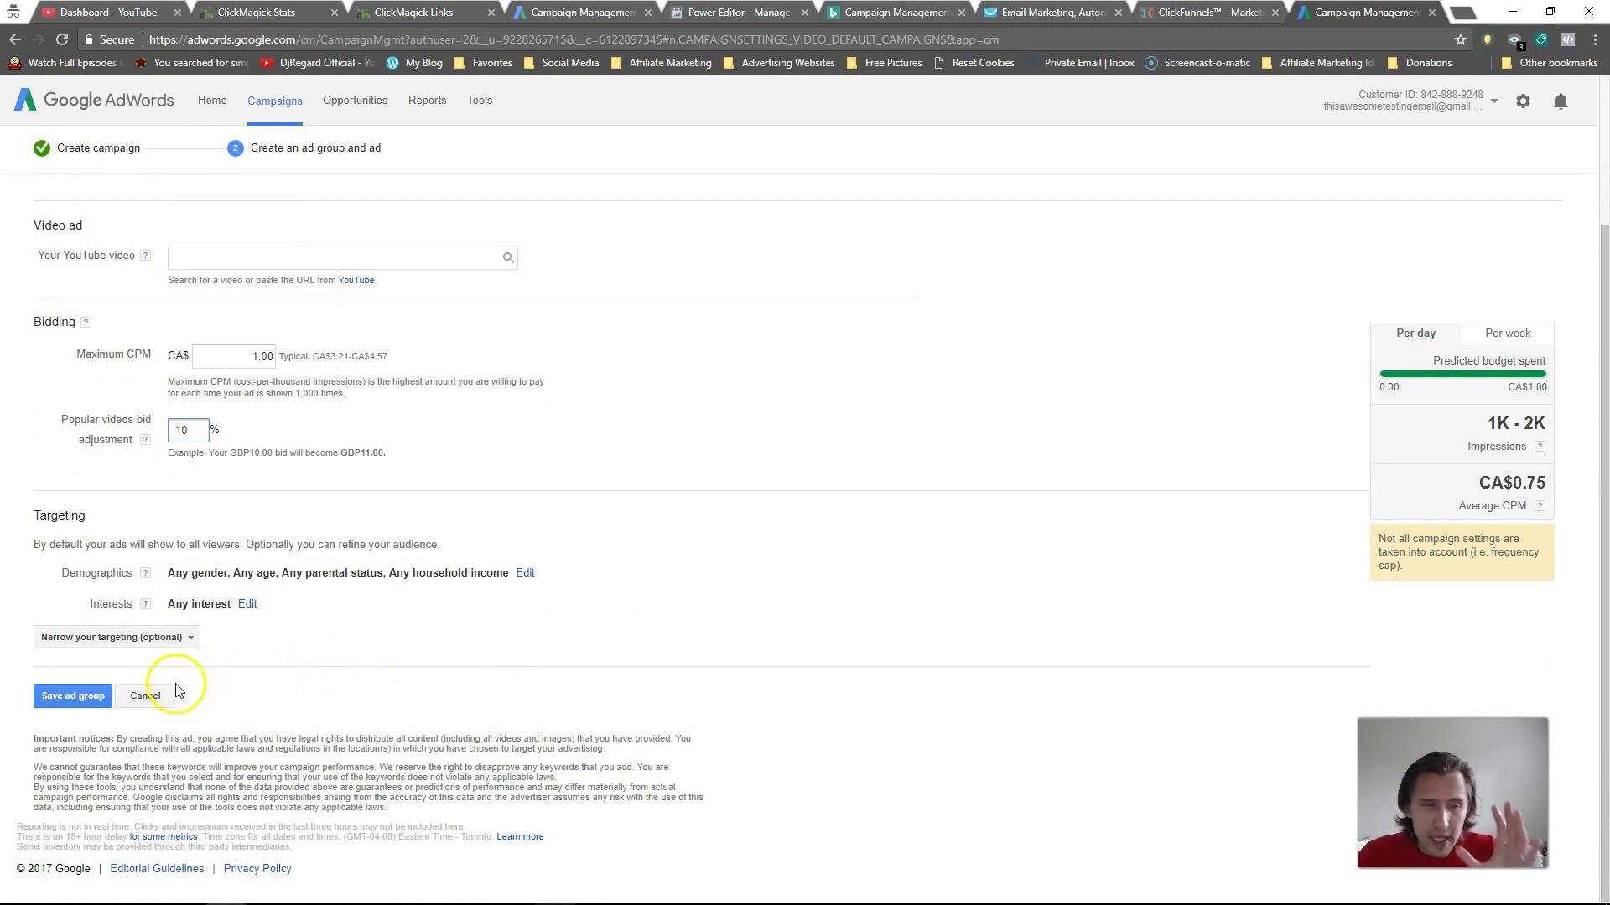
click(163, 640)
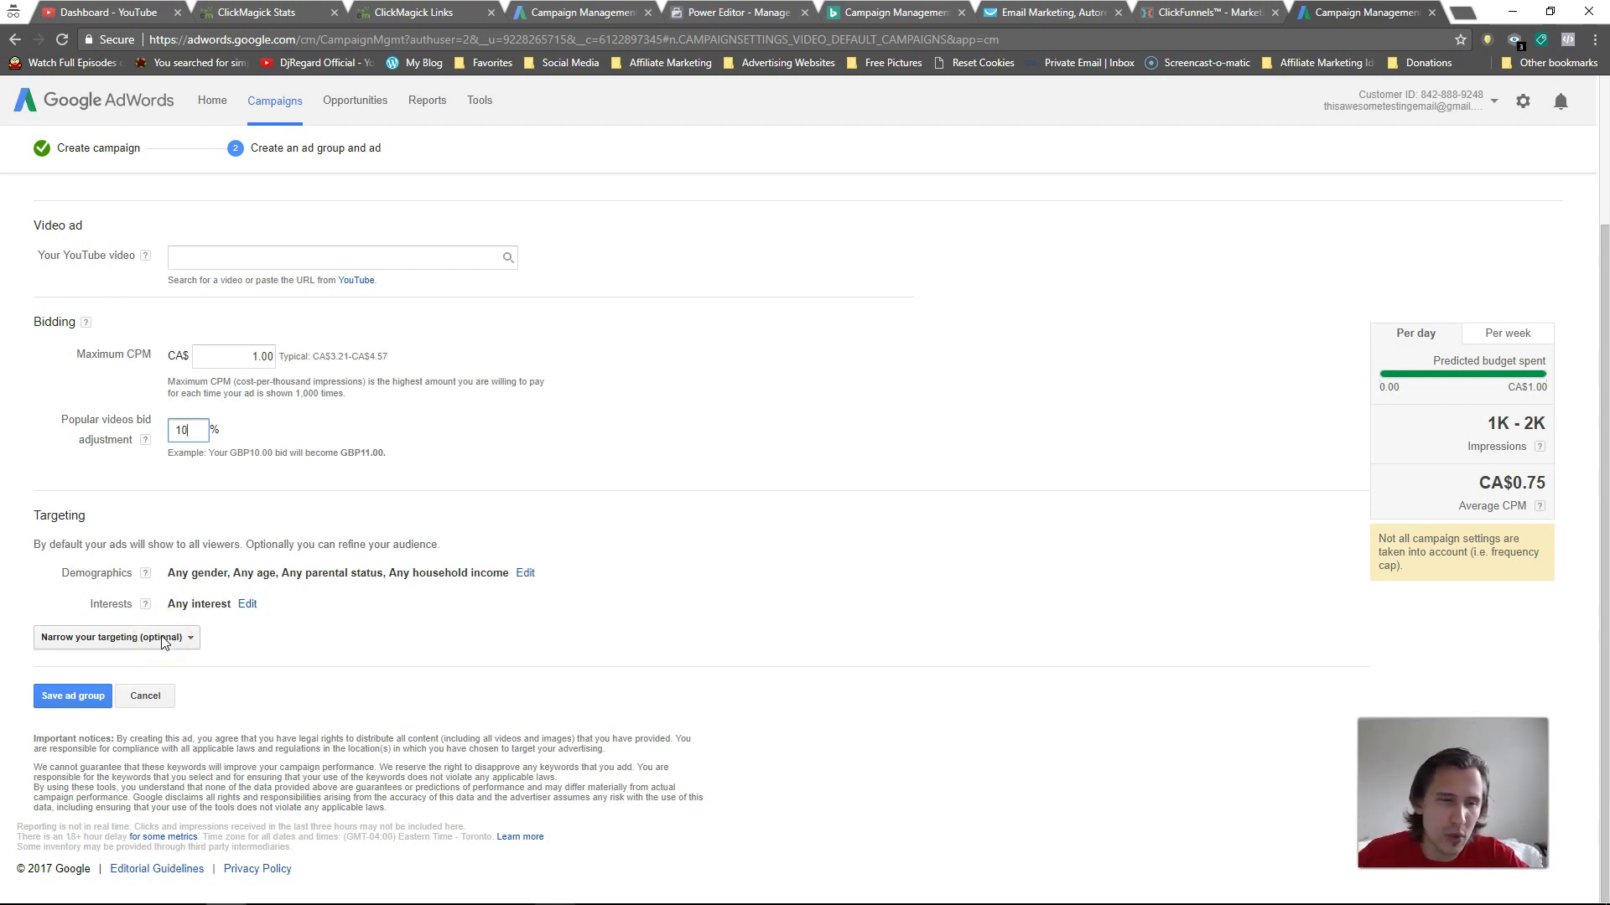
click(525, 573)
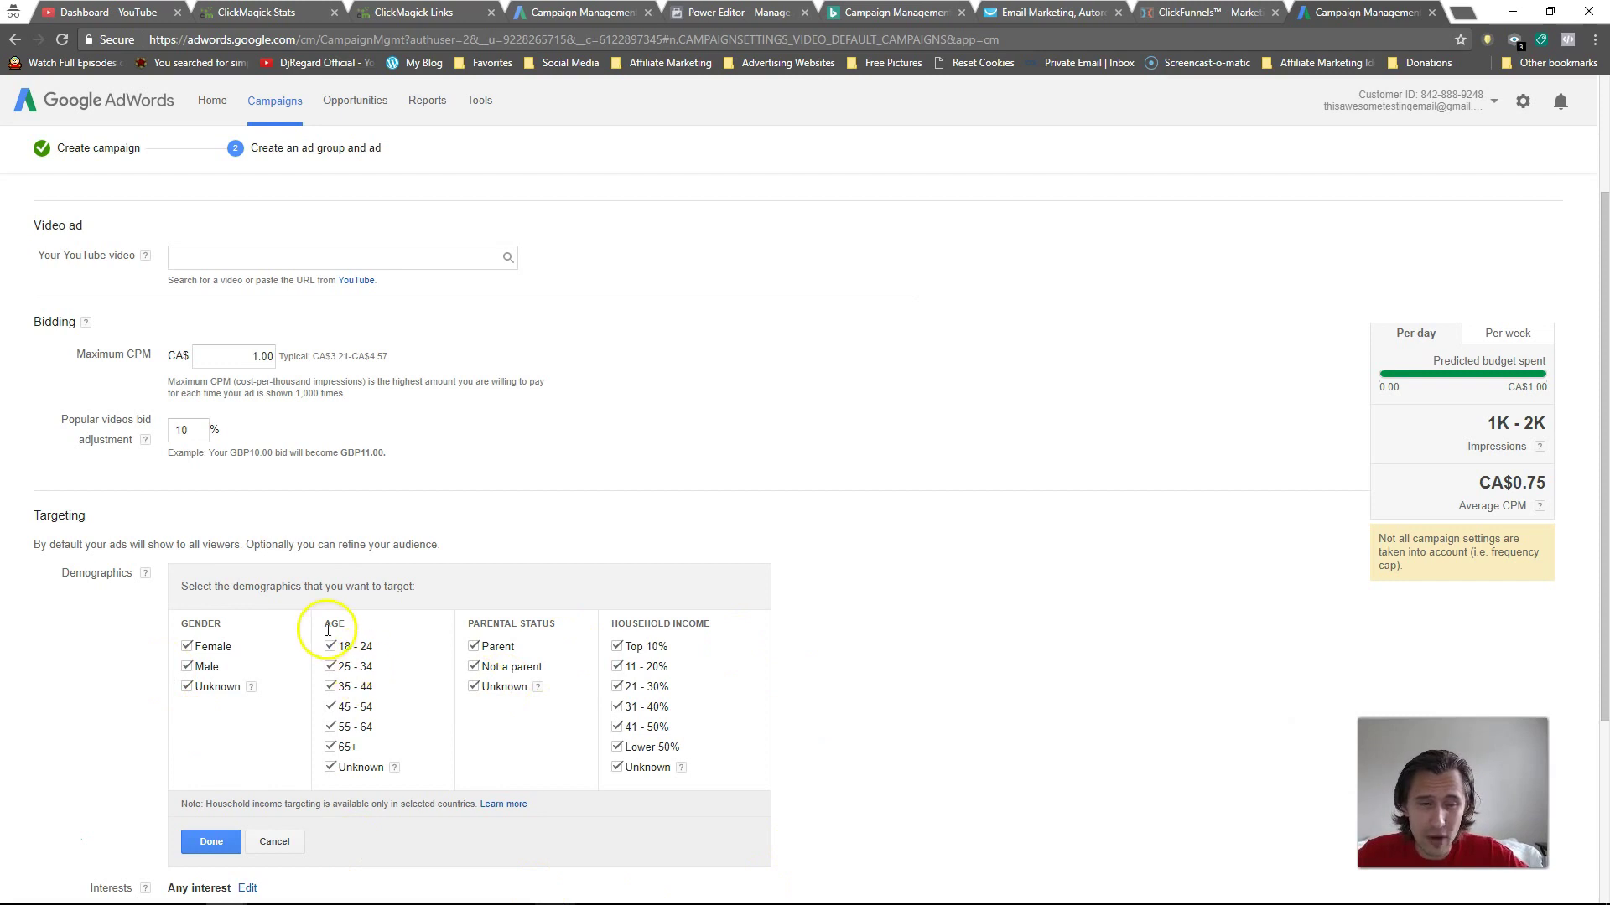
drag(188, 624, 413, 771)
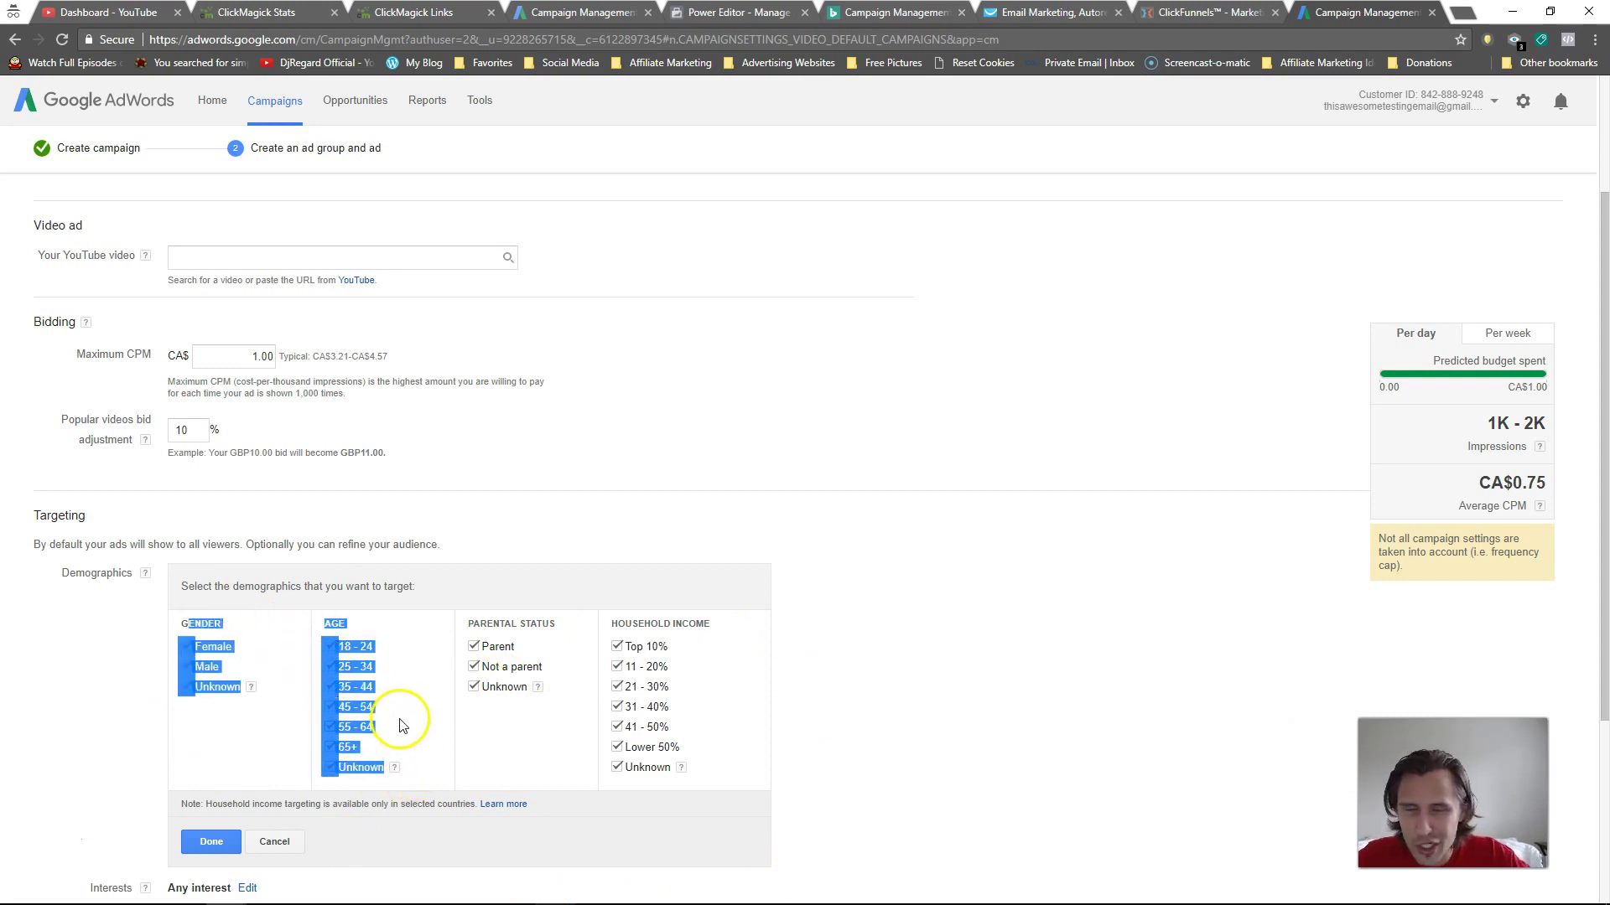
scroll(400, 725, down, 3)
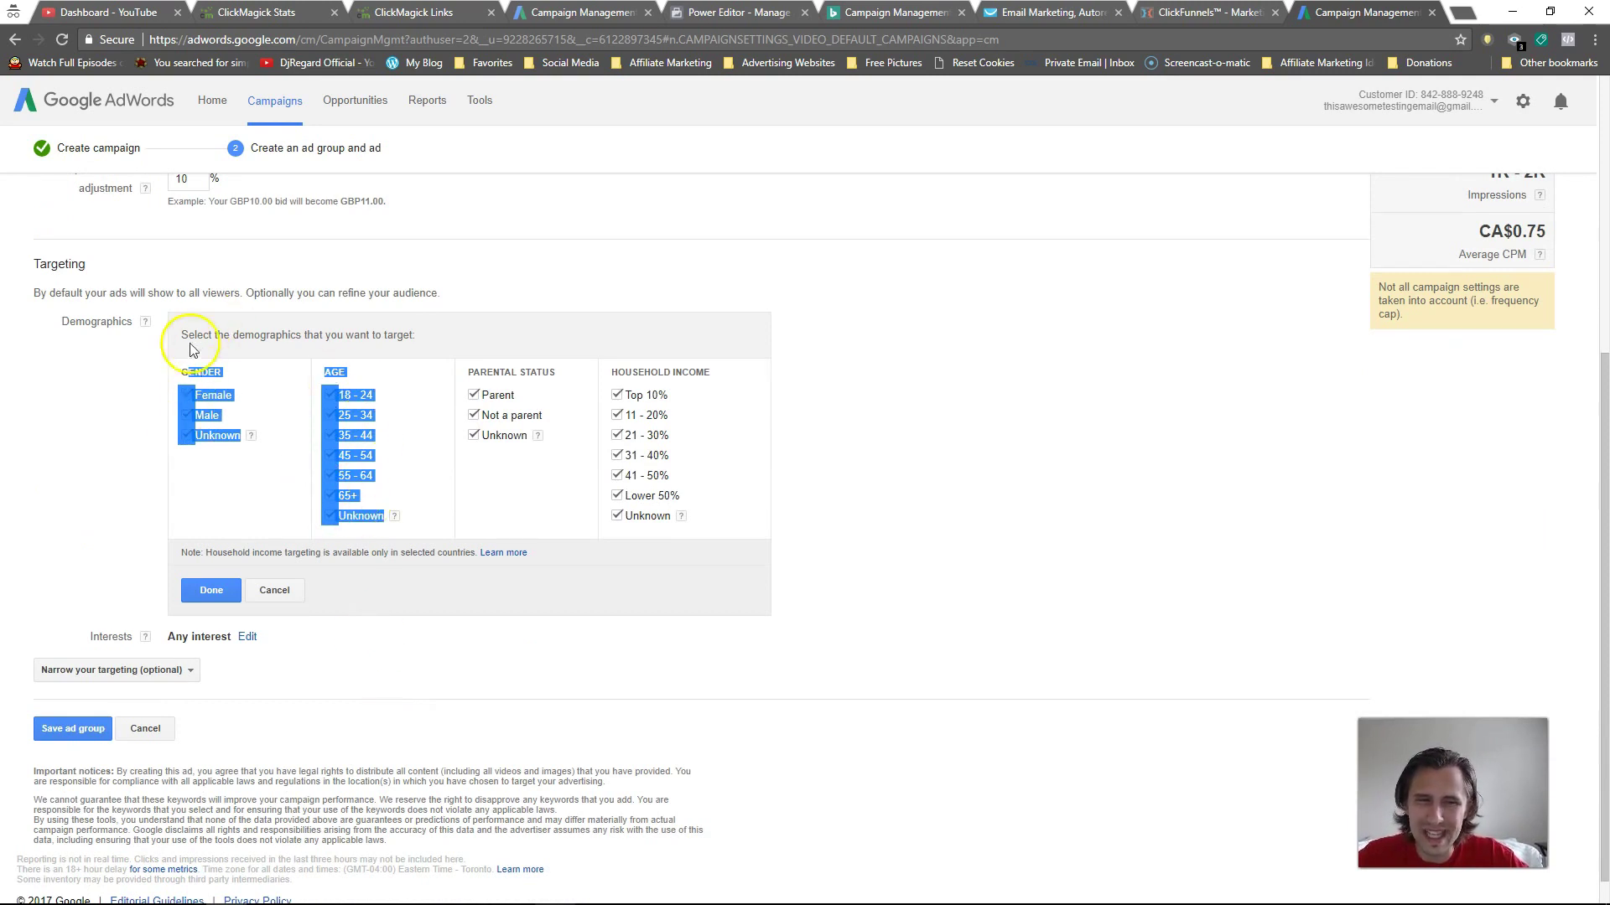
click(421, 341)
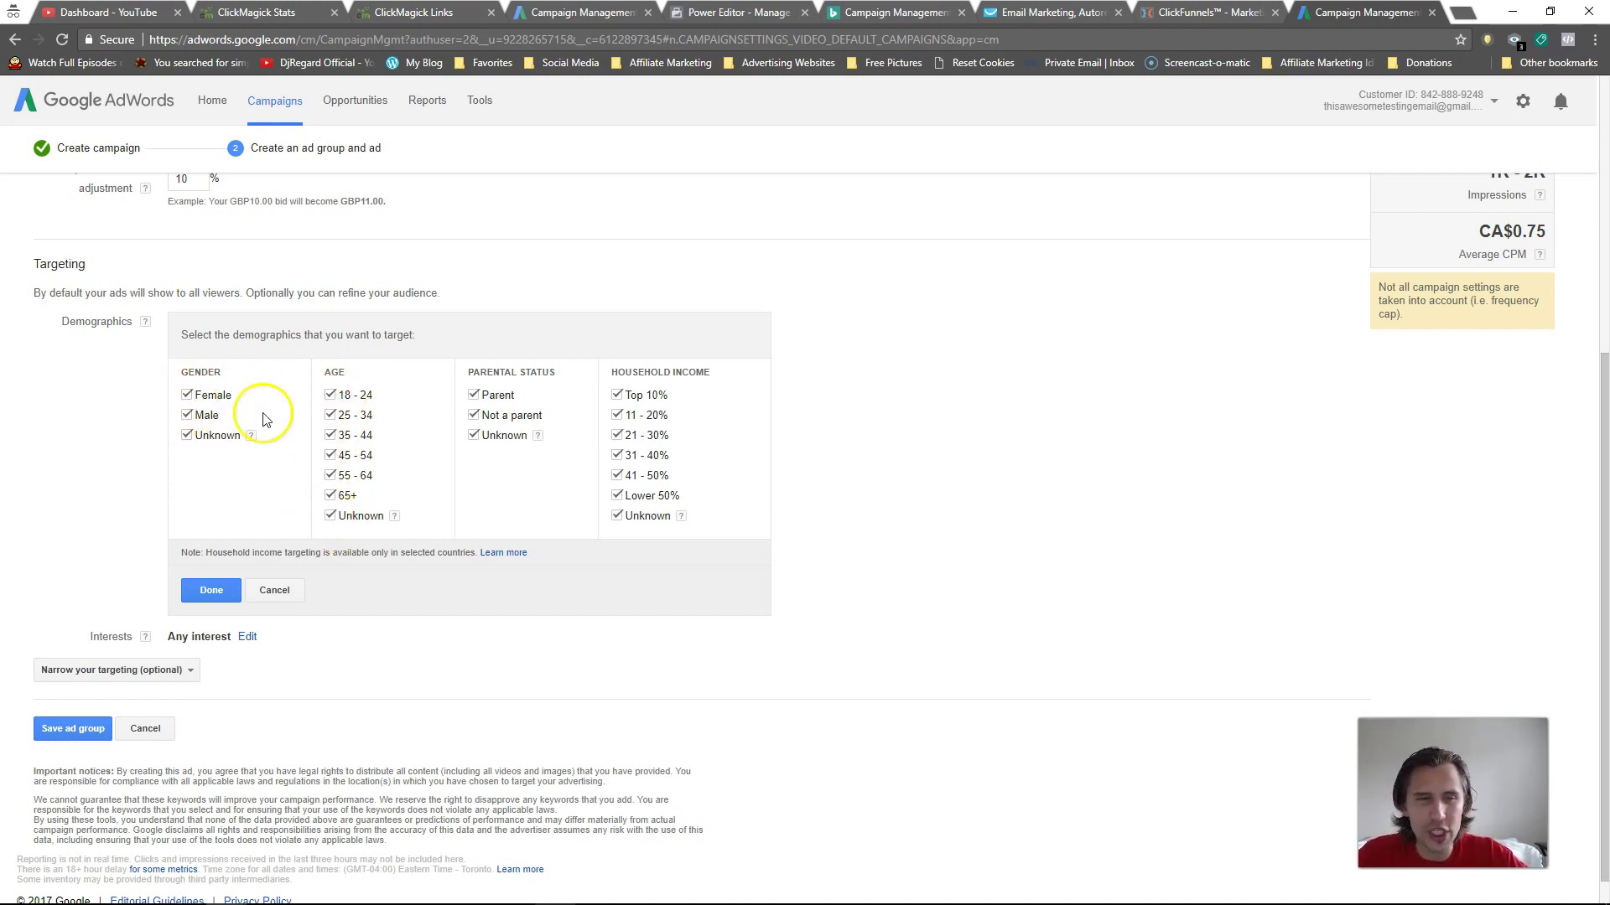
mouse_move(473, 372)
mouse_down()
mouse_move(547, 372)
mouse_move(476, 370)
mouse_up()
click(547, 372)
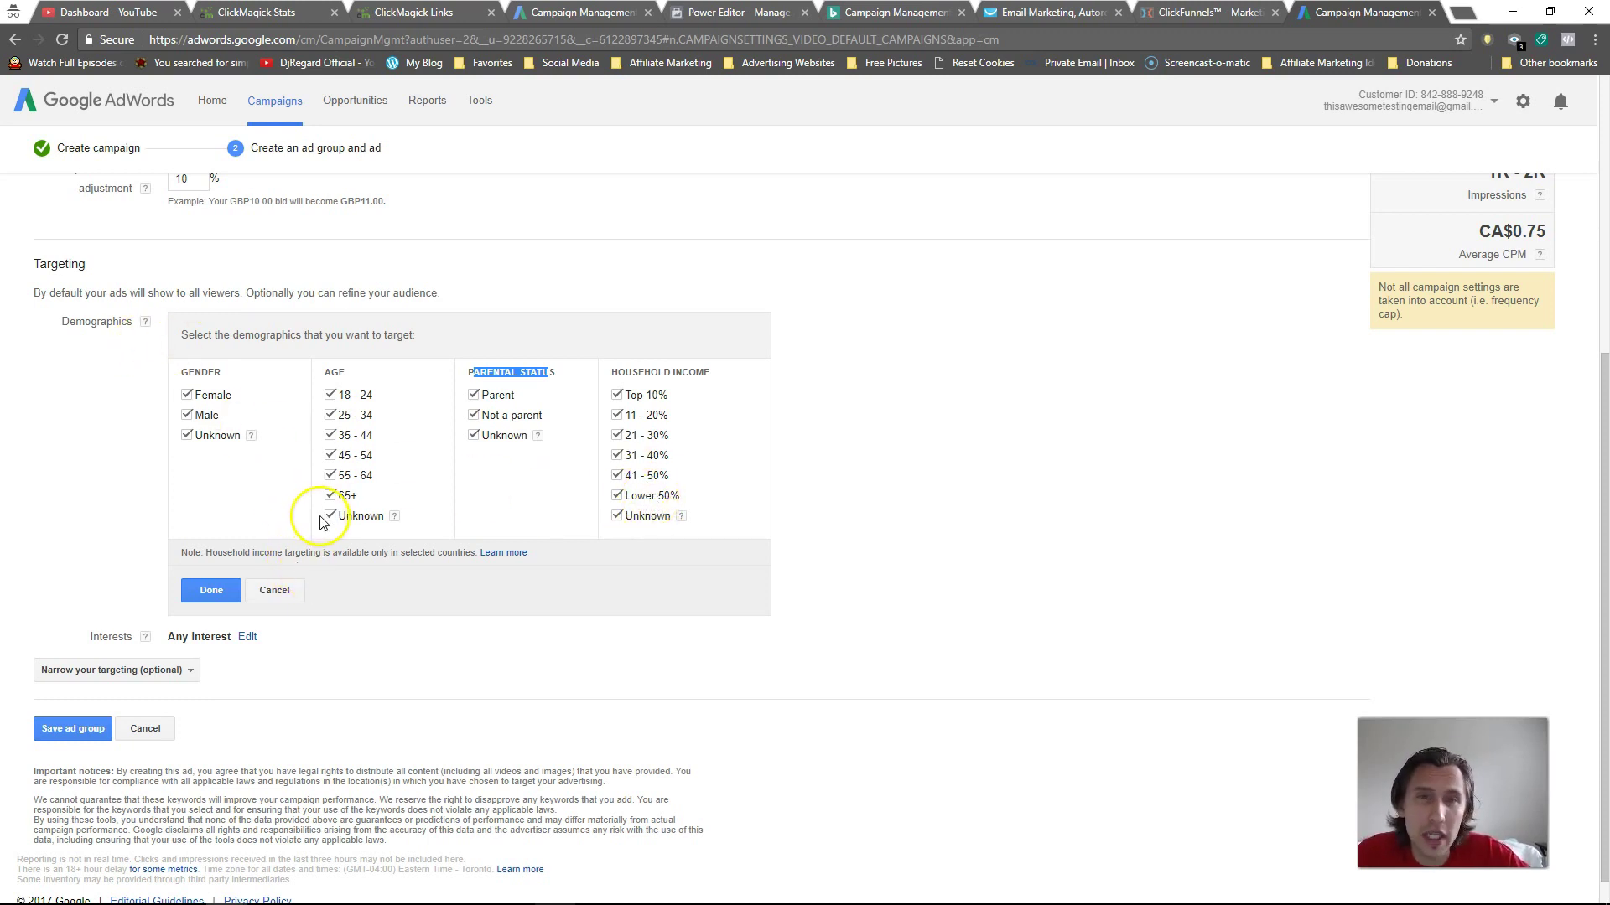
- Edit the ad group's interest targeting and add the Art & Theater Aficionados affinity audience
click(184, 670)
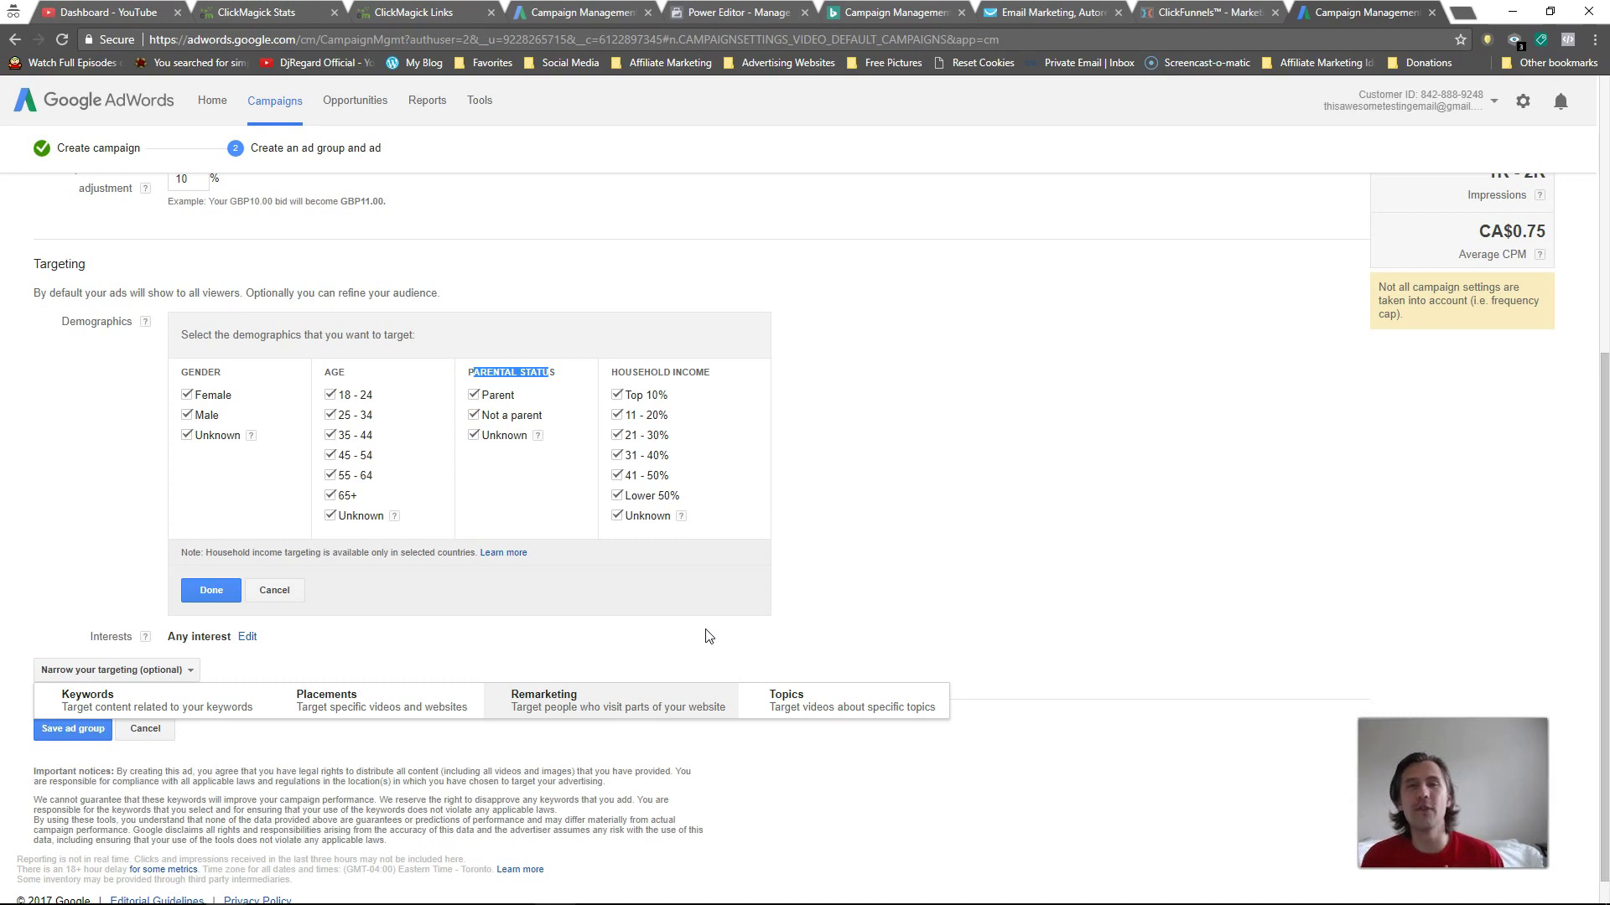
click(249, 640)
click(248, 638)
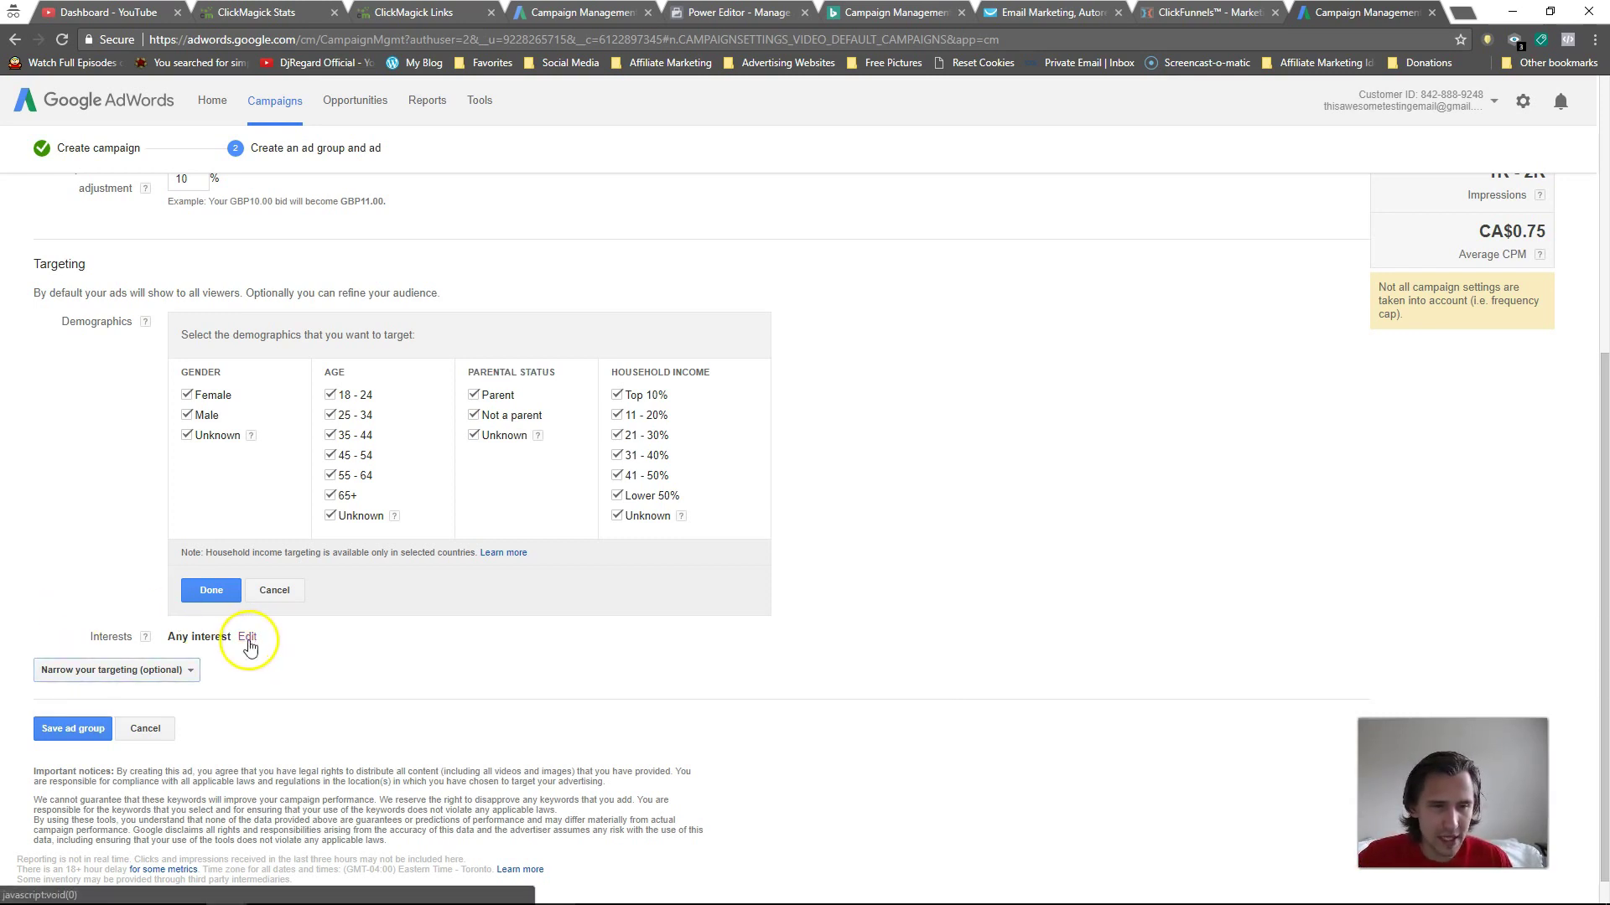
click(463, 470)
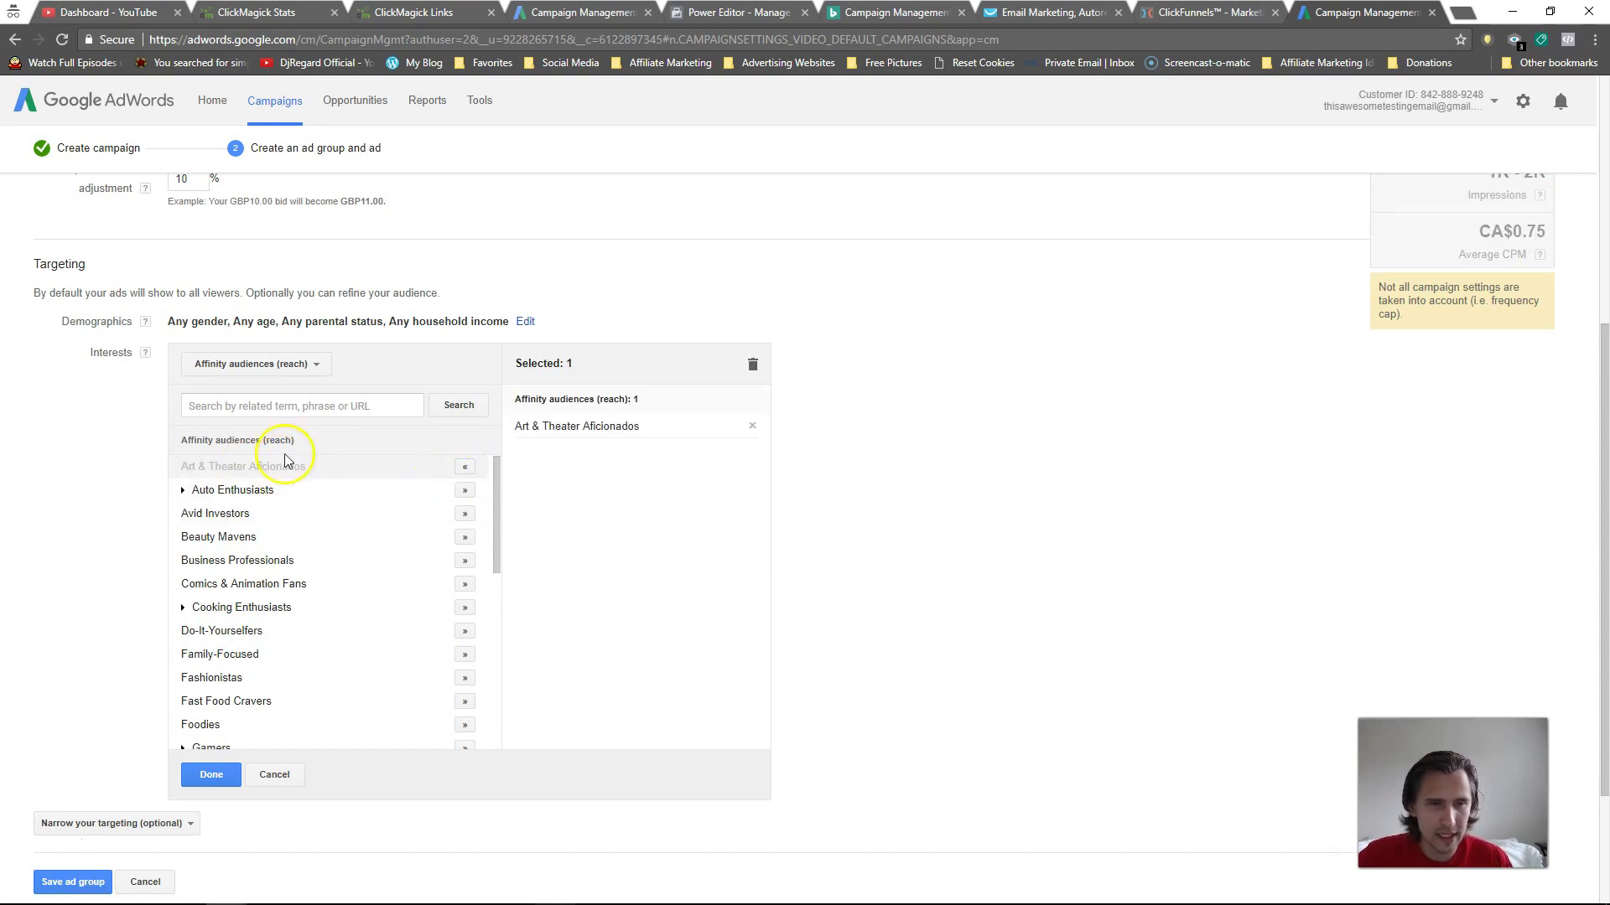
- Add the keywords, placements, remarketing and topics sections to the ad group's targeting
click(117, 823)
scroll(93, 704, down, 2)
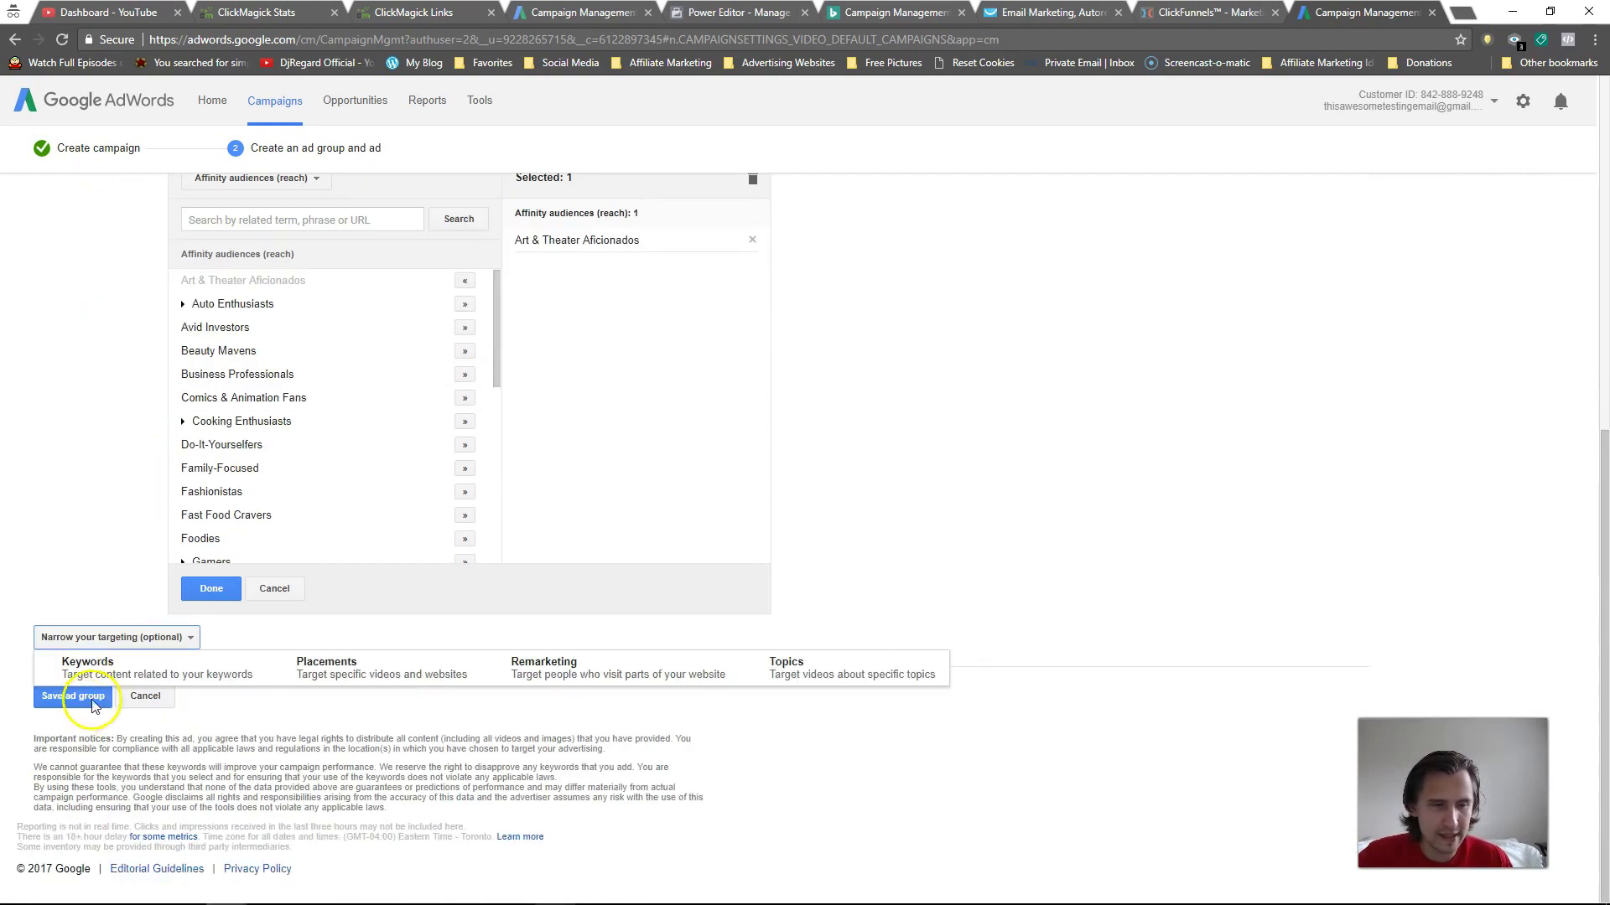
click(147, 671)
click(113, 637)
click(323, 669)
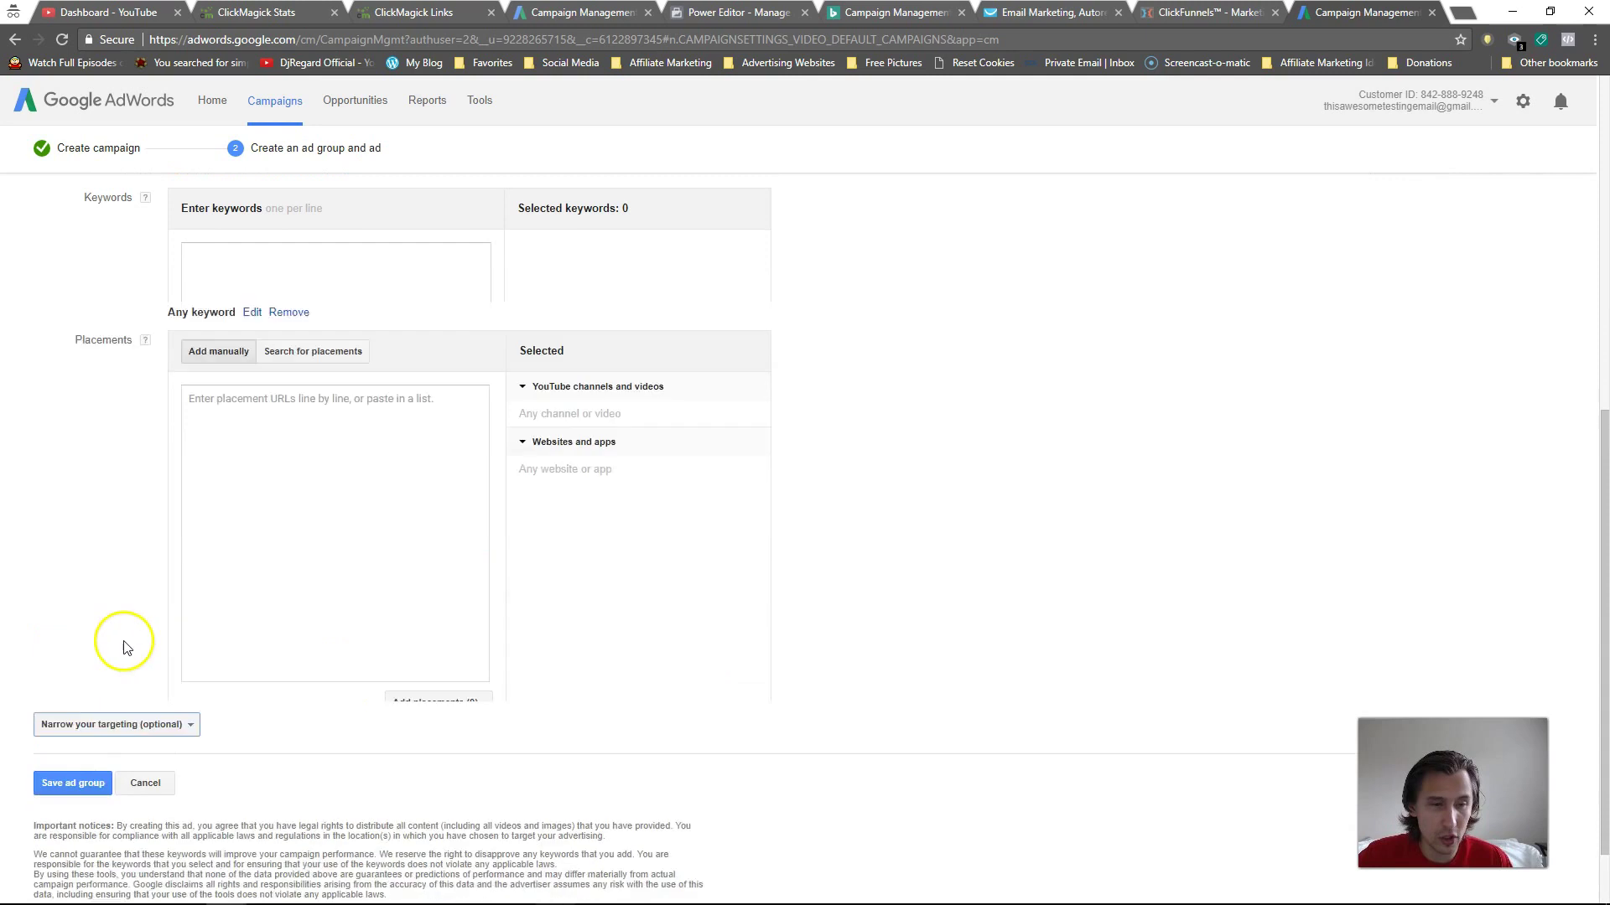
click(117, 690)
click(544, 719)
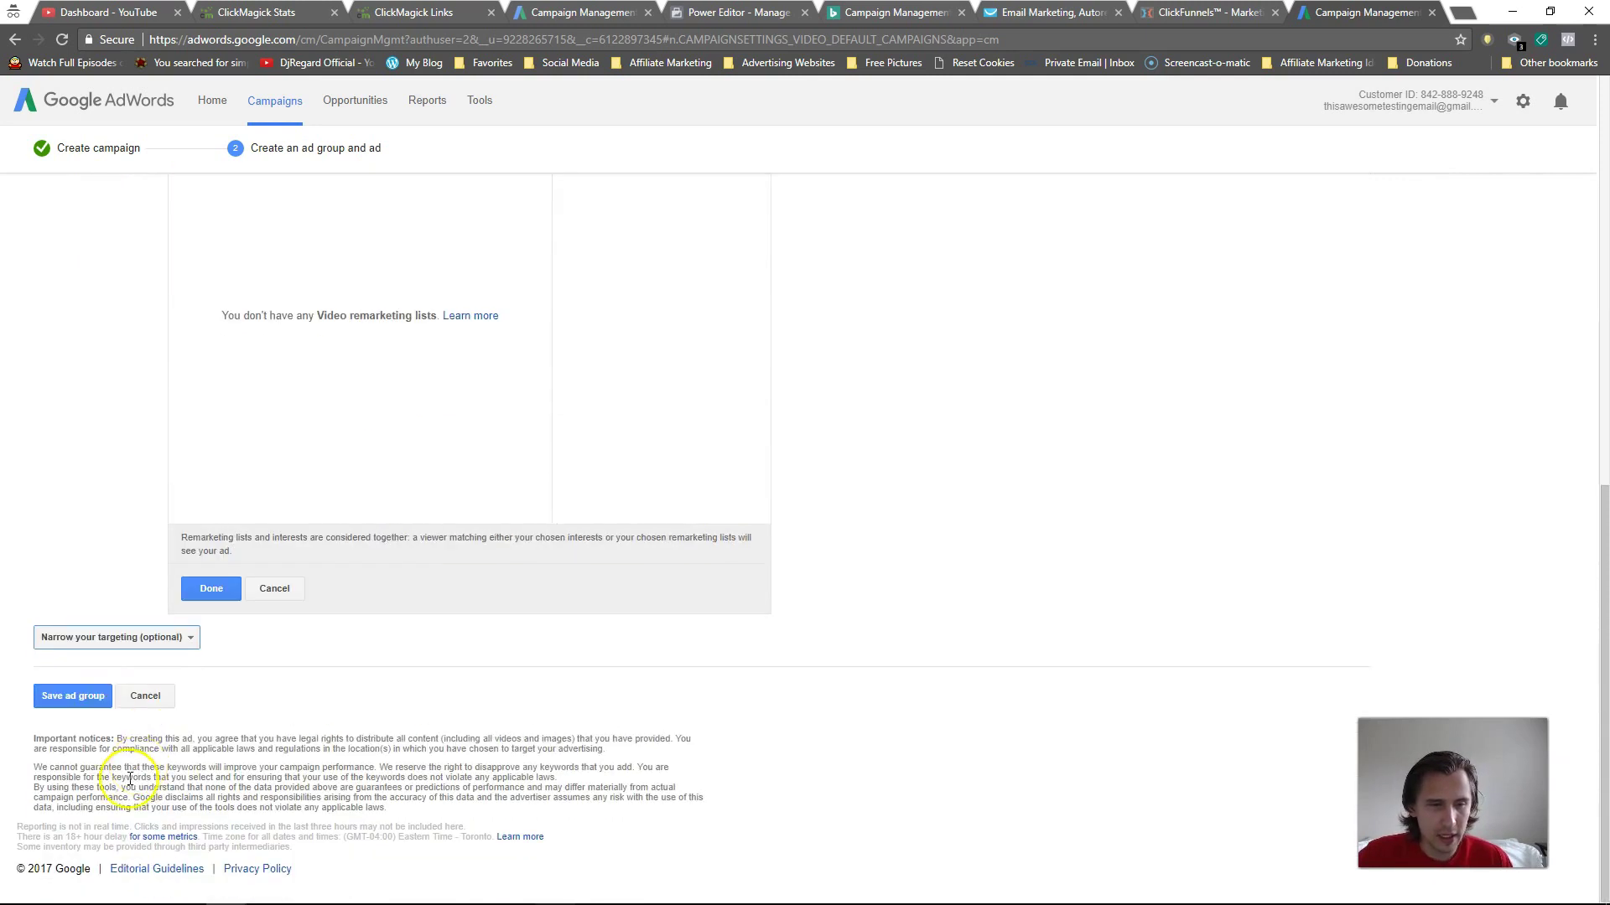
click(118, 637)
click(830, 667)
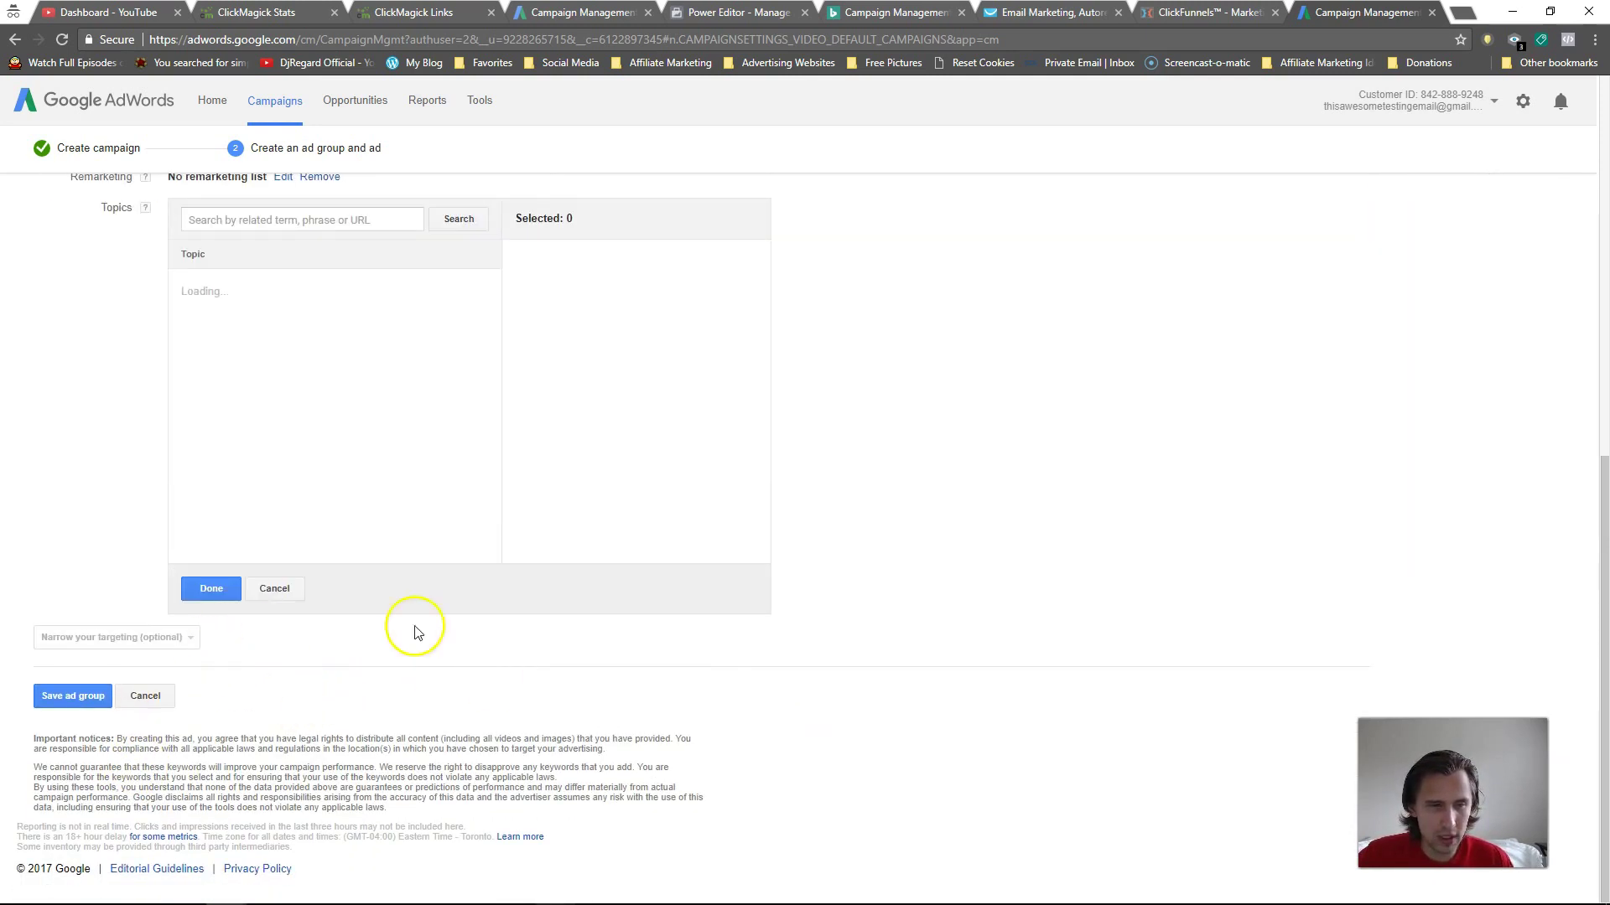
- Reopen the interest targeting and look through the list of available affinity audiences
scroll(503, 645, up, 3)
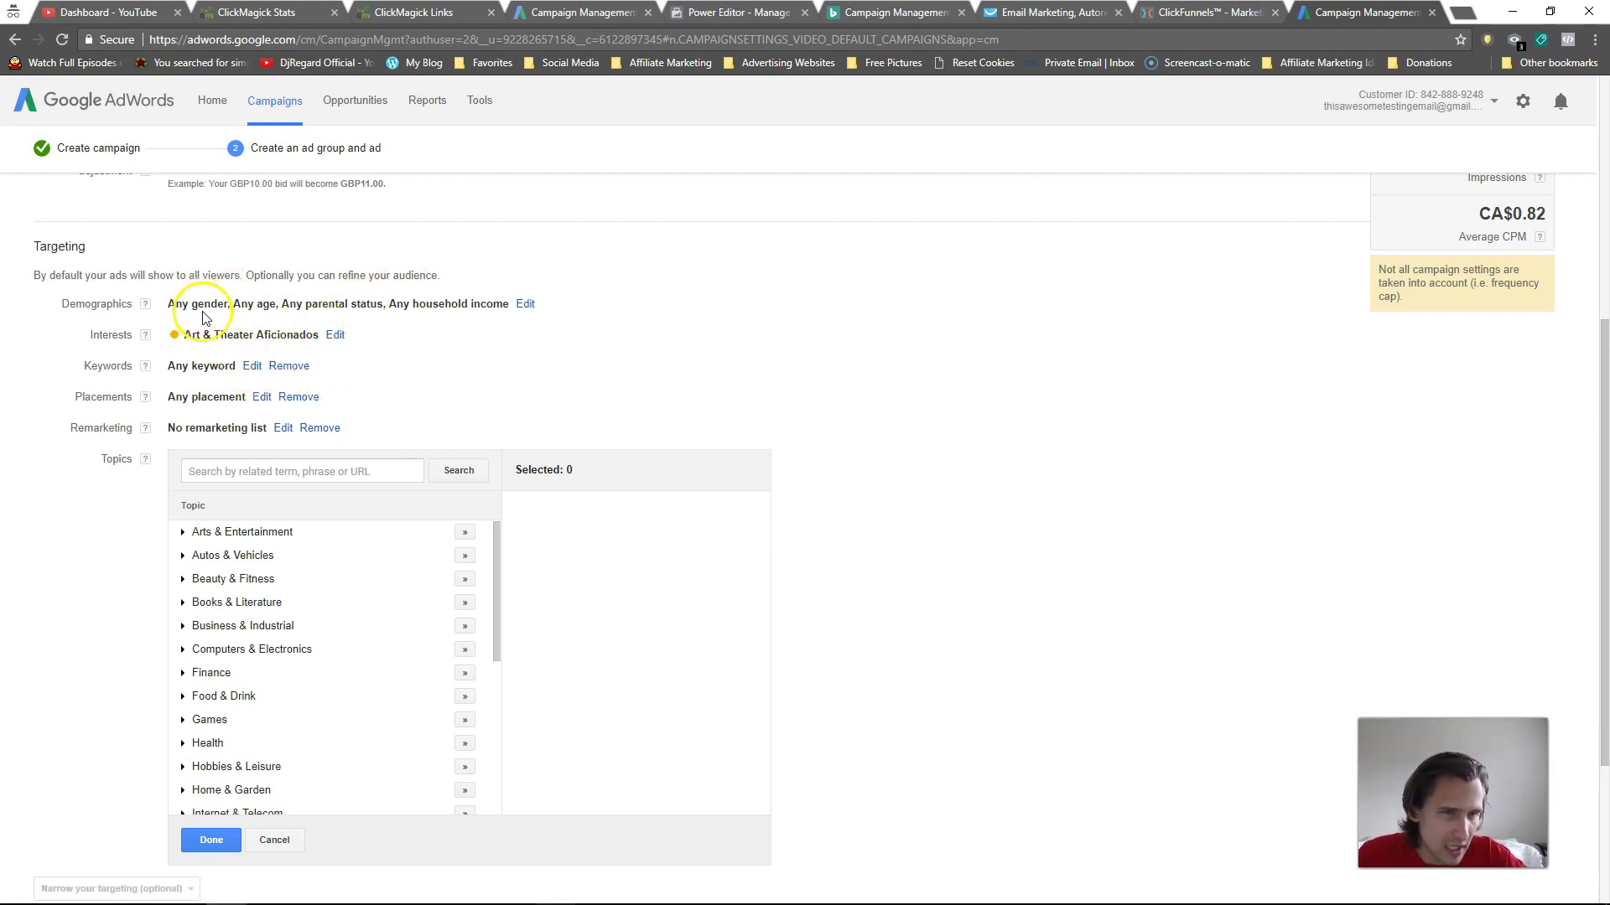
click(336, 334)
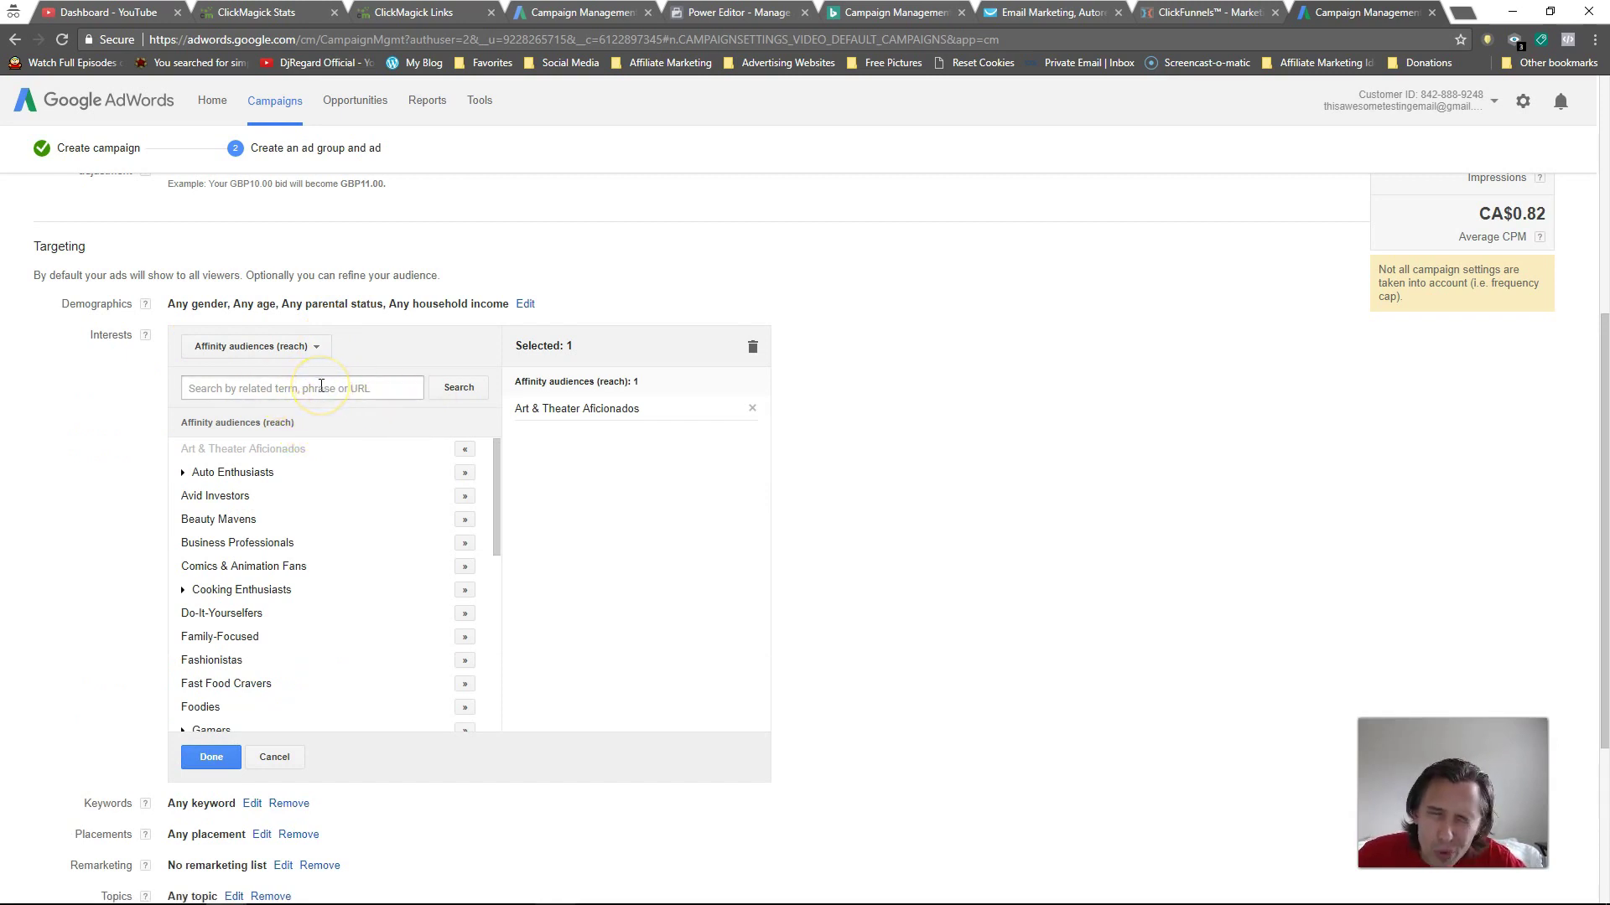
click(282, 360)
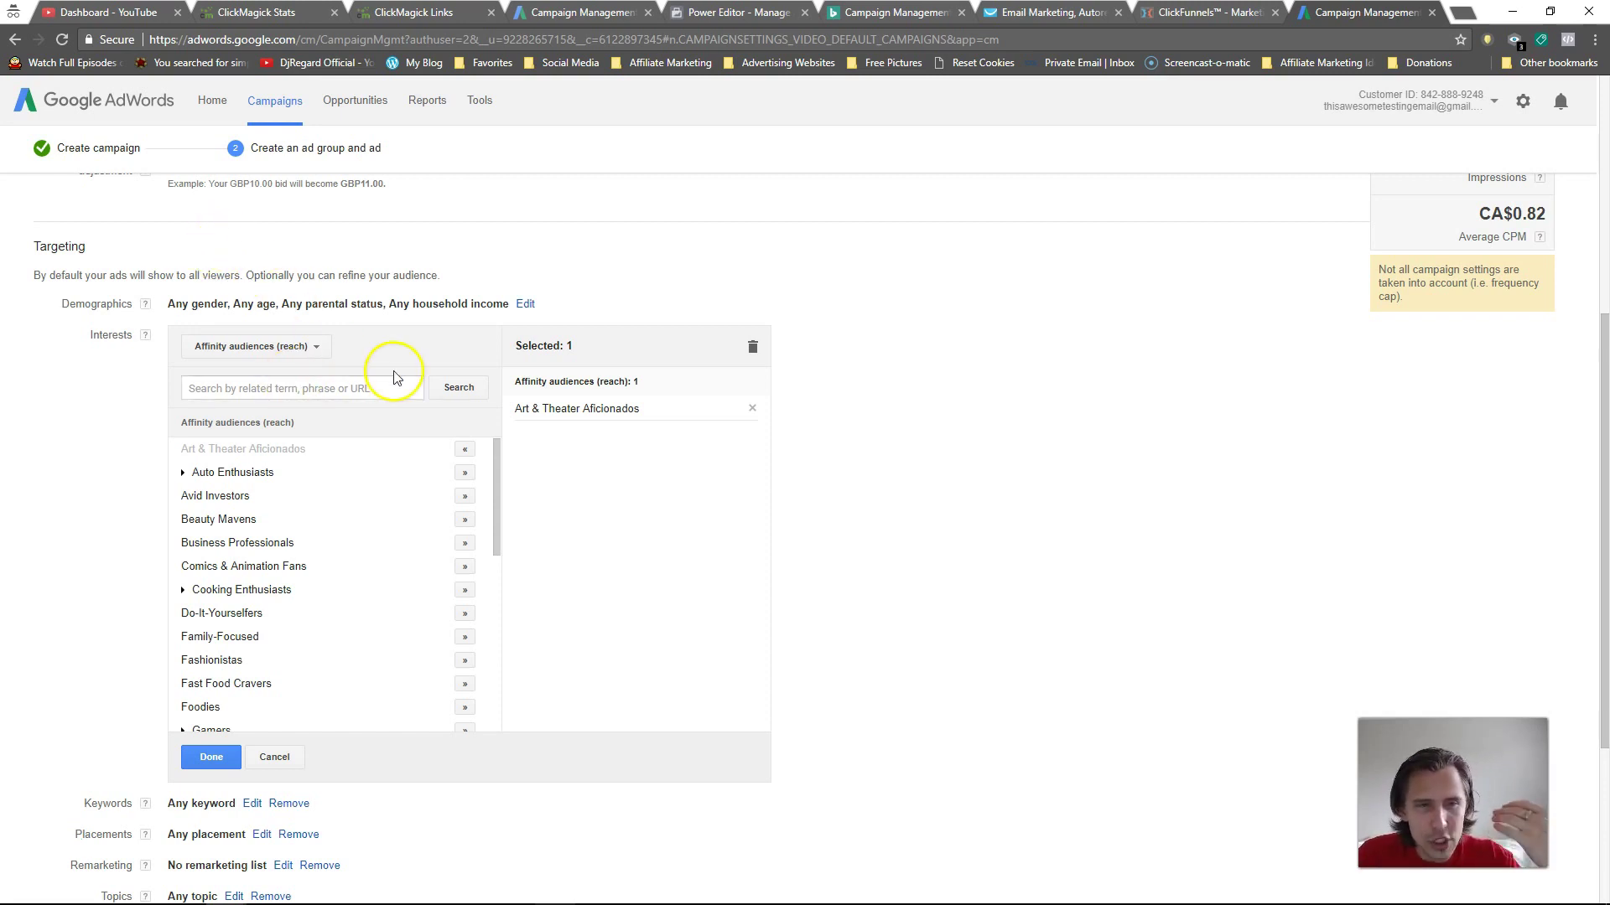
scroll(340, 632, down, 10)
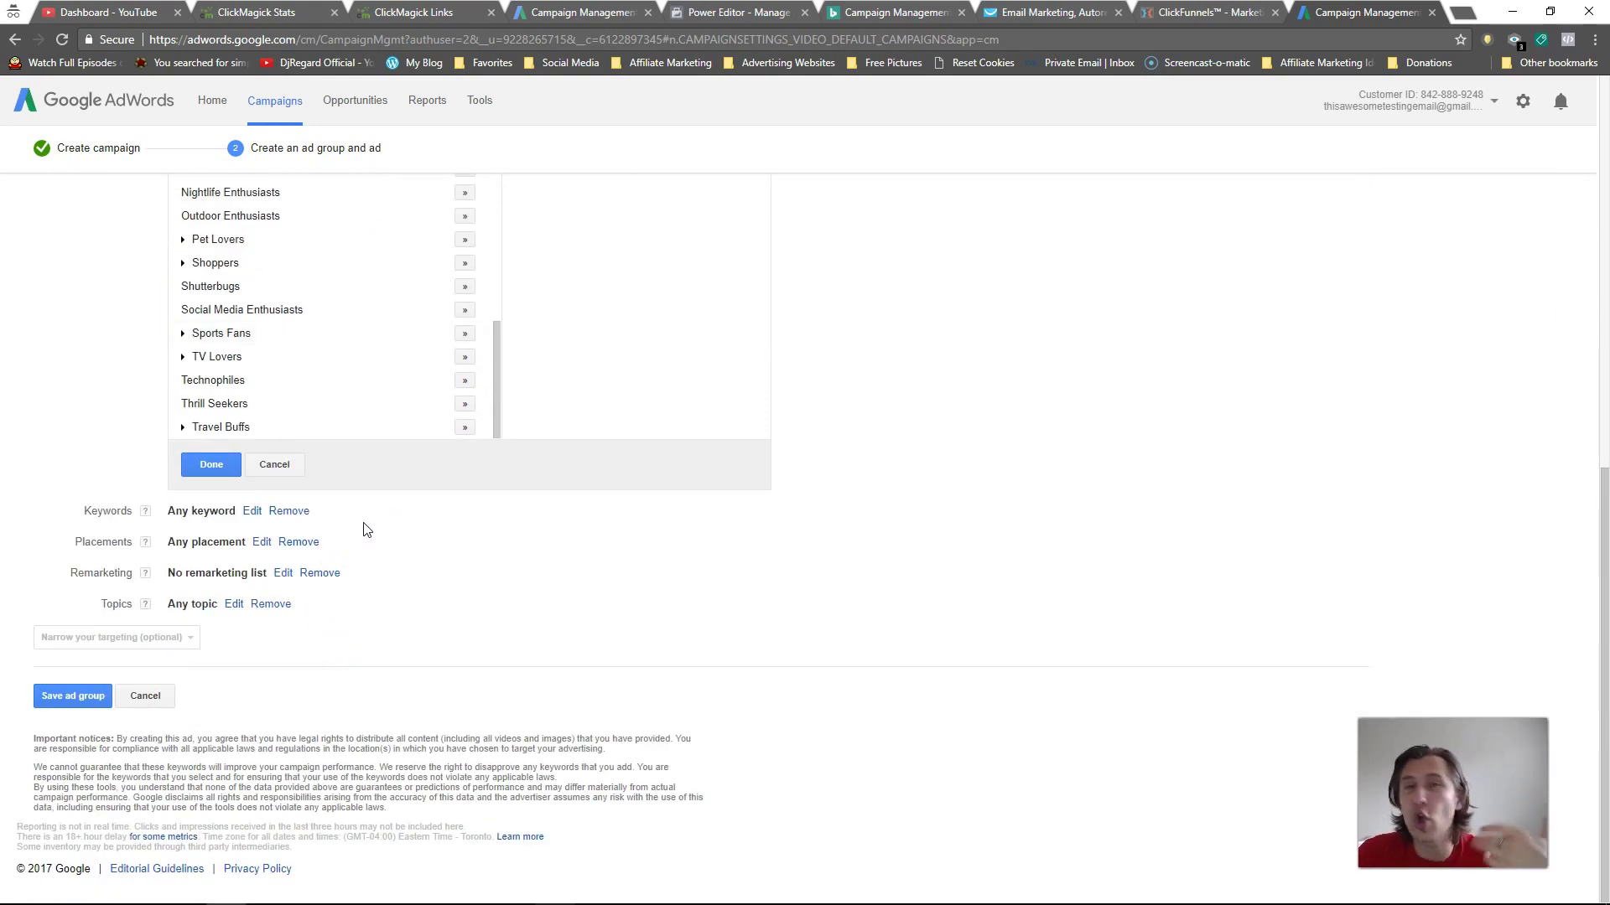
drag(357, 513, 386, 517)
scroll(386, 517, up, 3)
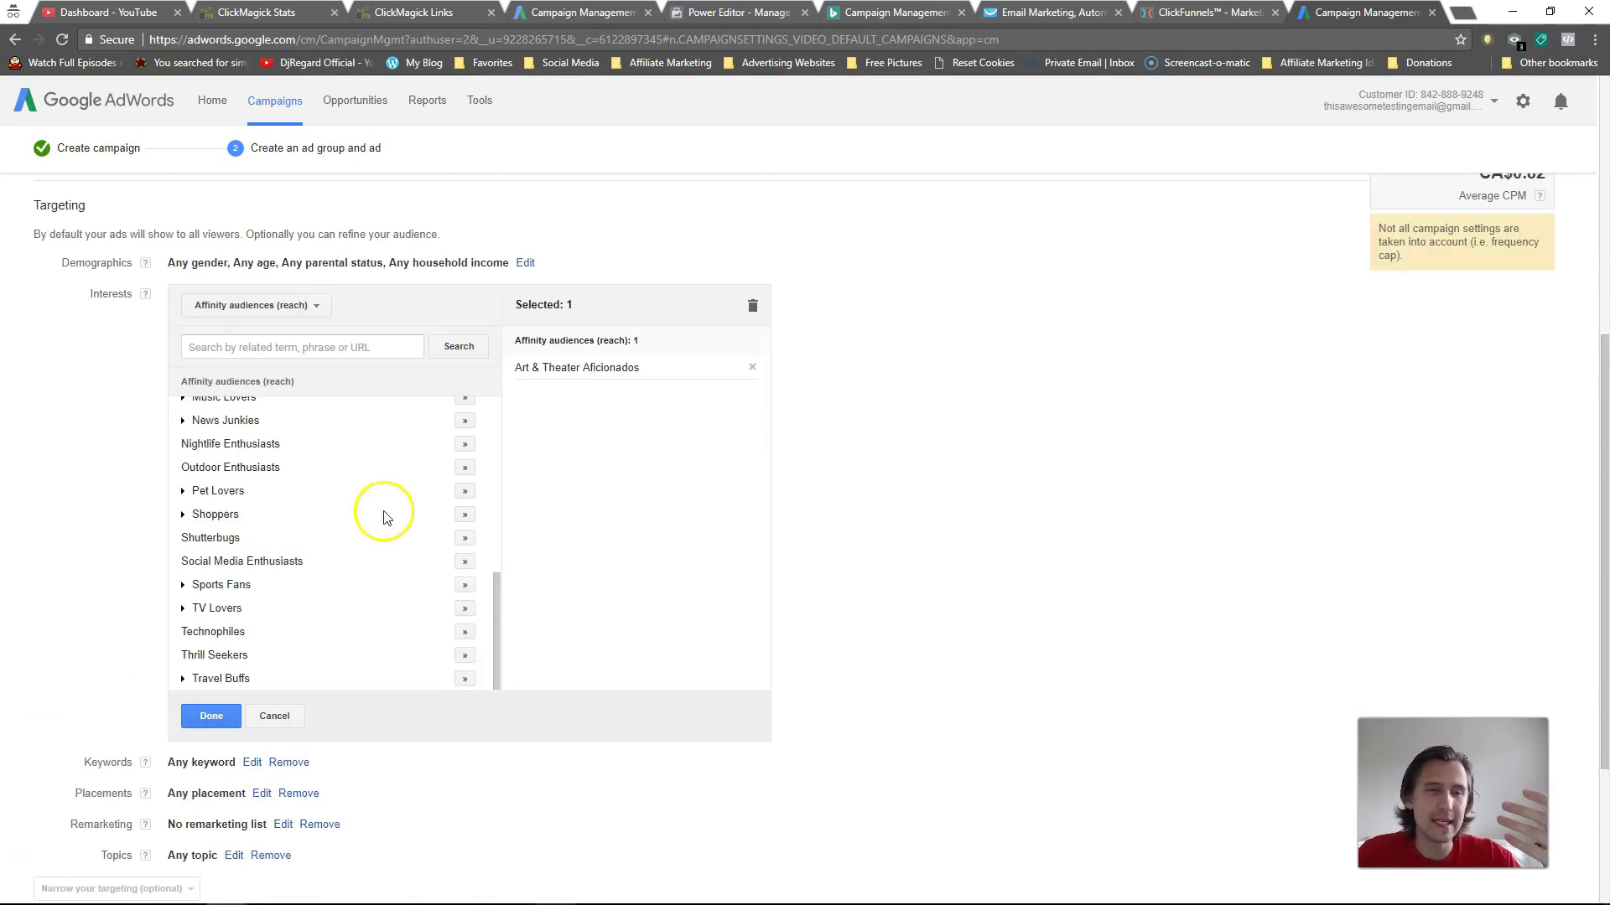
scroll(366, 570, up, 5)
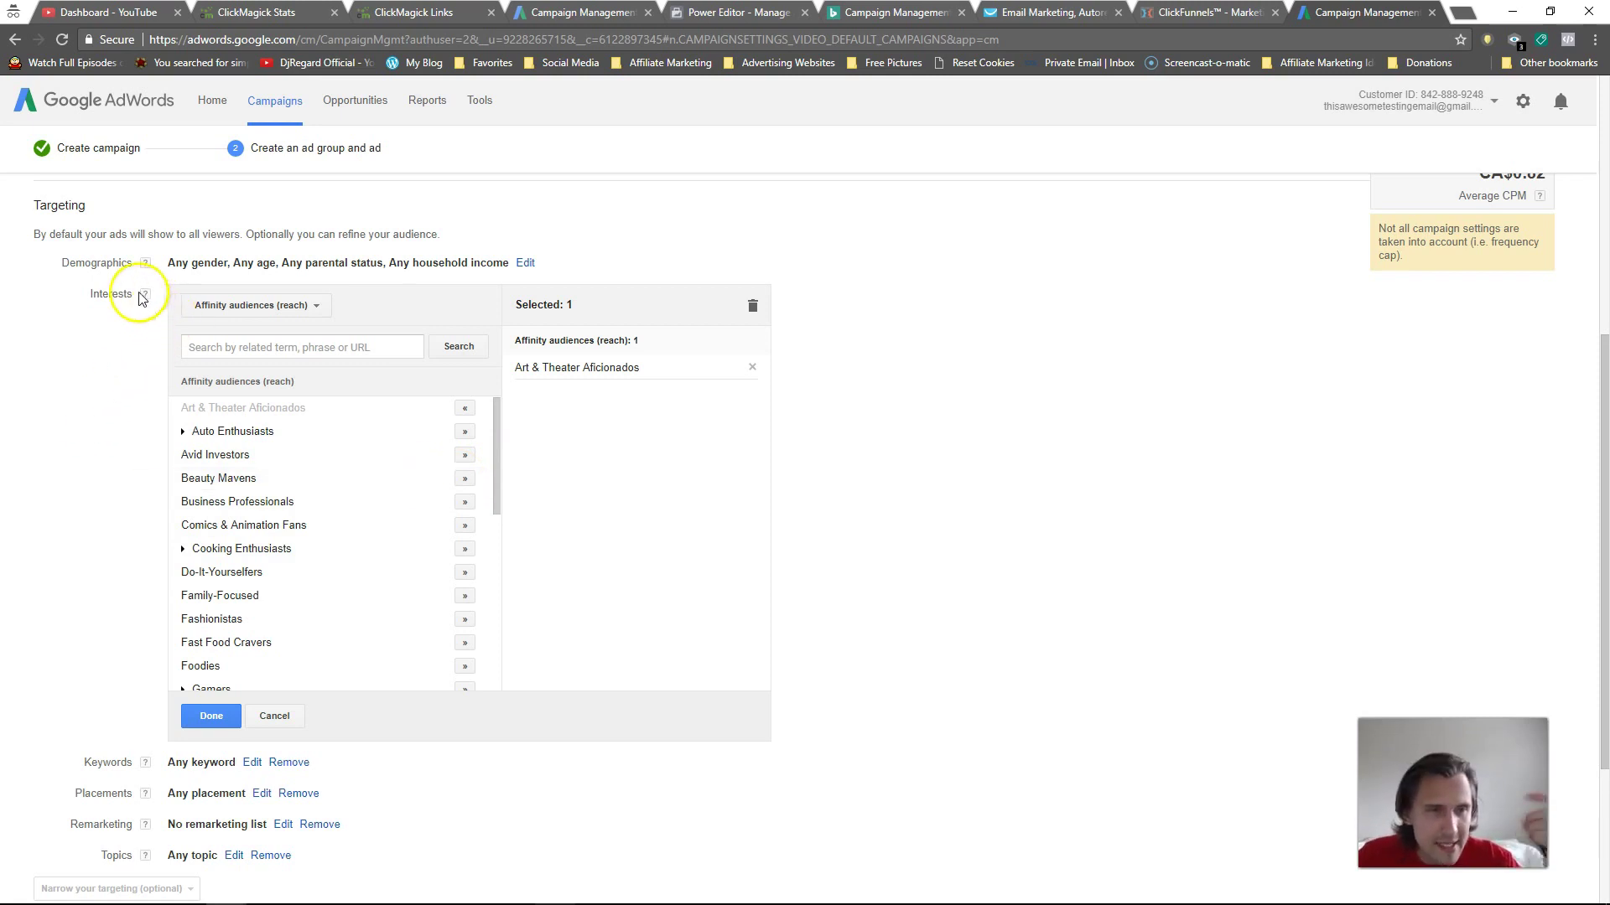
- Add the keyword "+make +money +online" to the ad group's keyword targeting and confirm it
click(253, 762)
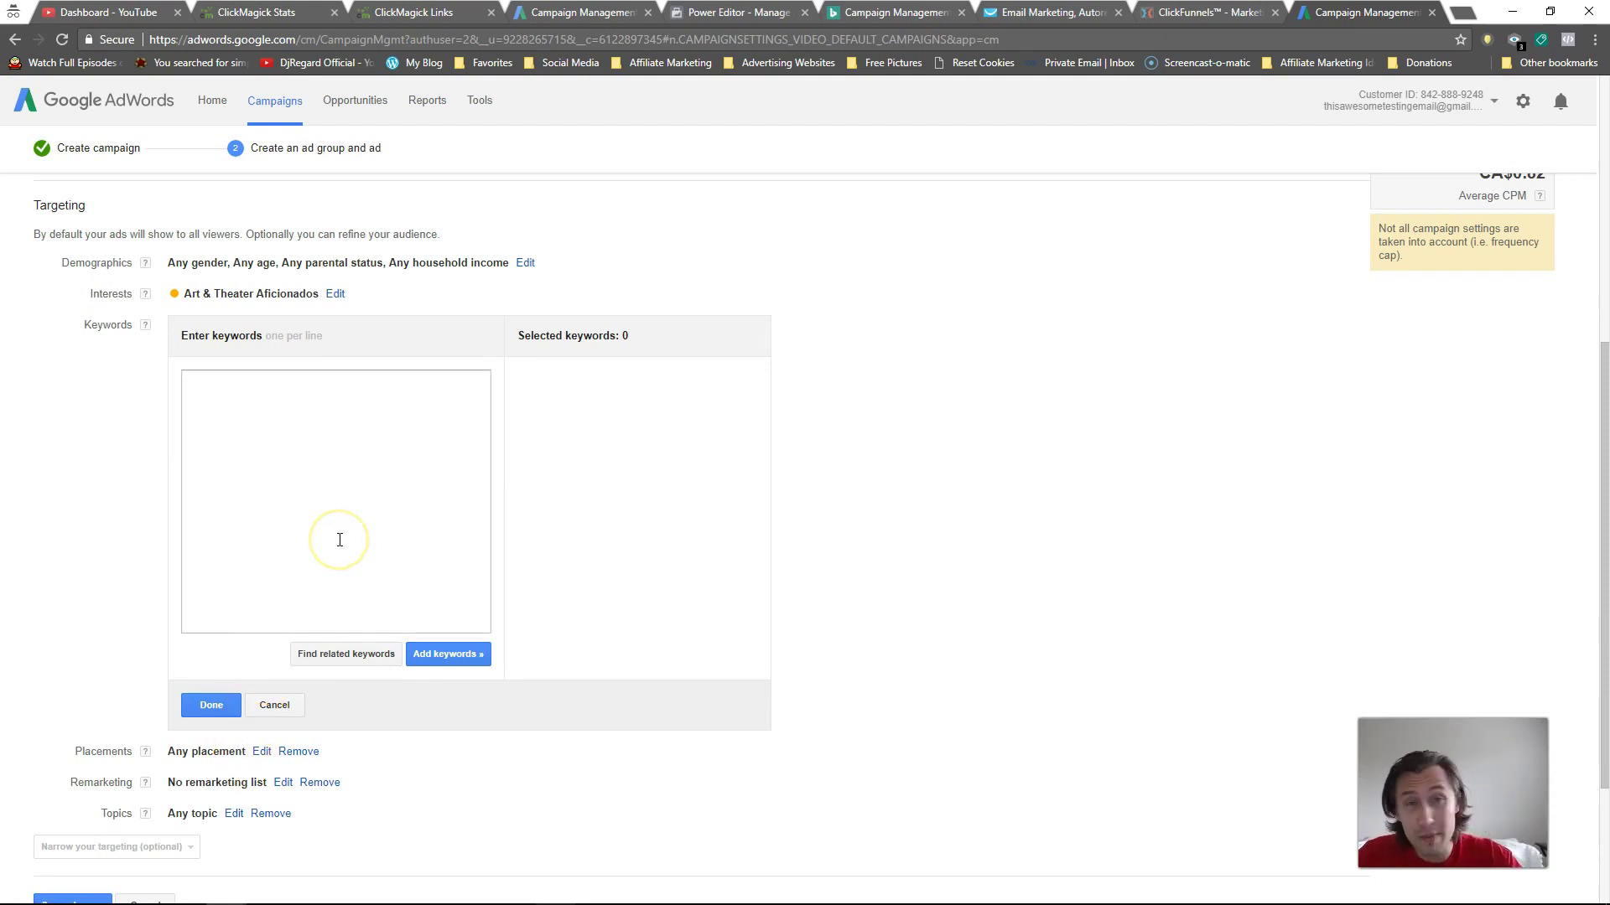
click(341, 514)
text(+make +money +online)
click(211, 704)
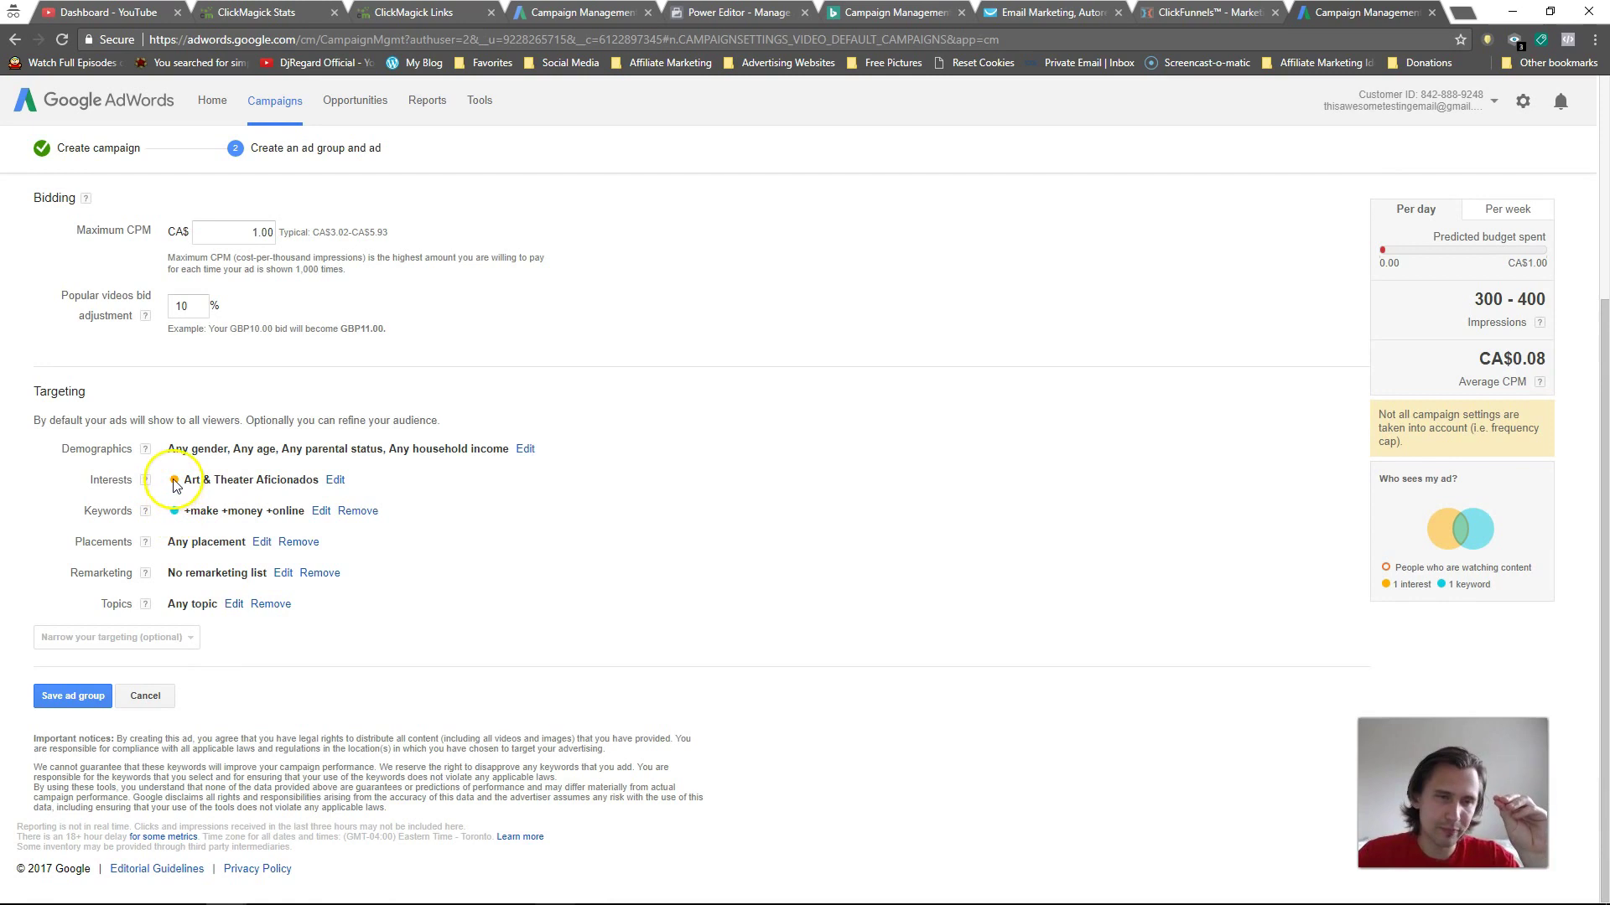
- Edit the ad group's placement targeting and switch from adding placements manually to searching for them
click(262, 542)
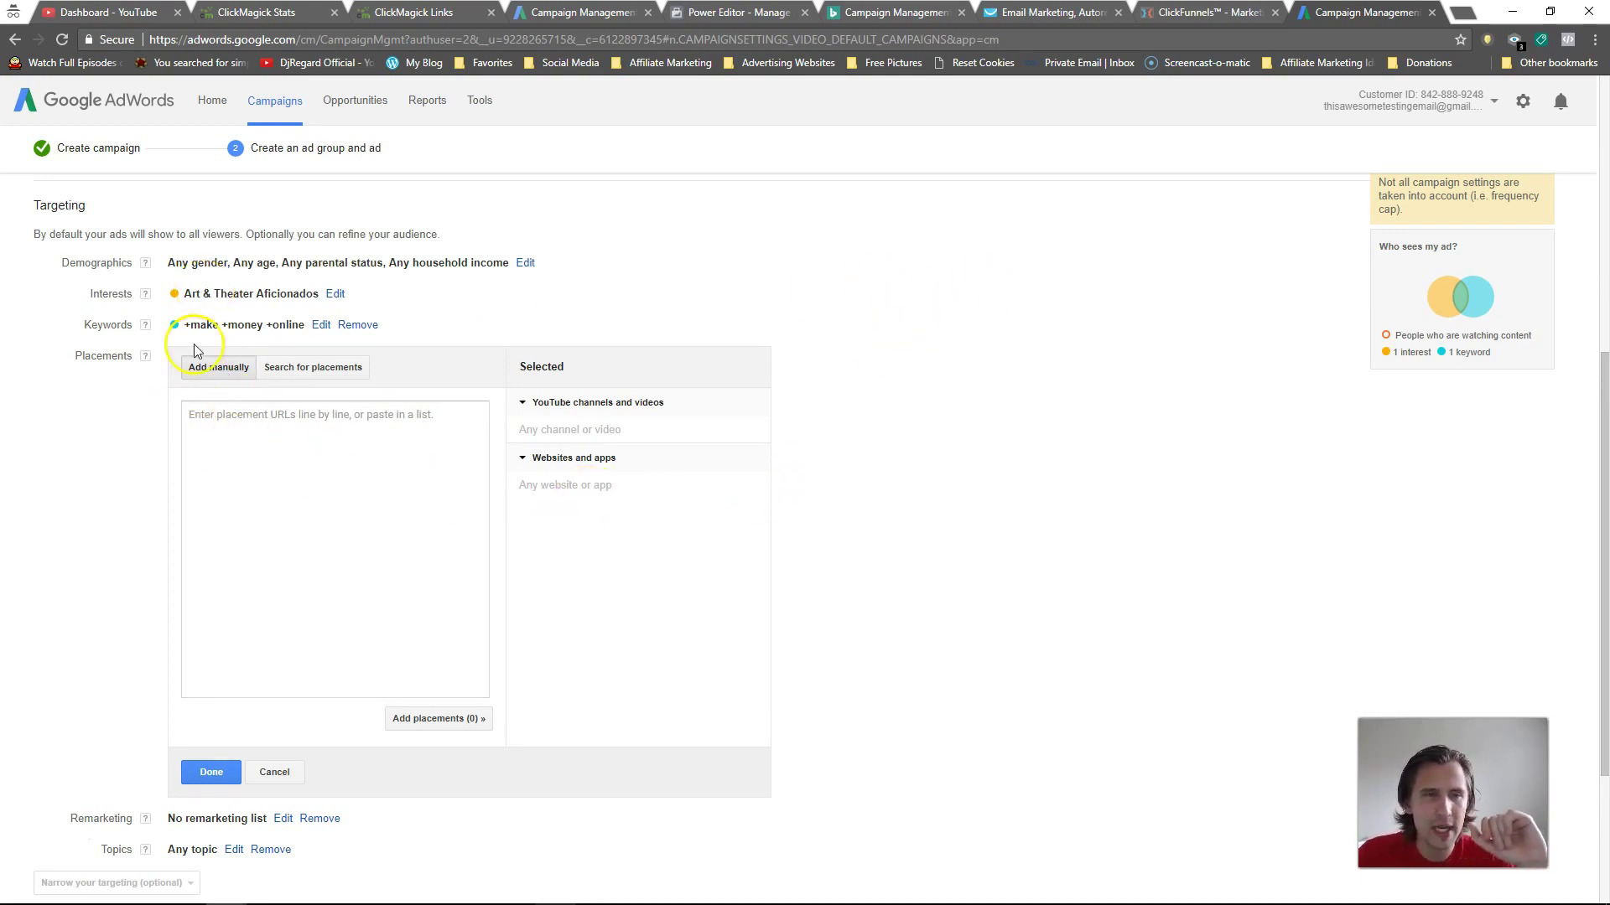
click(310, 367)
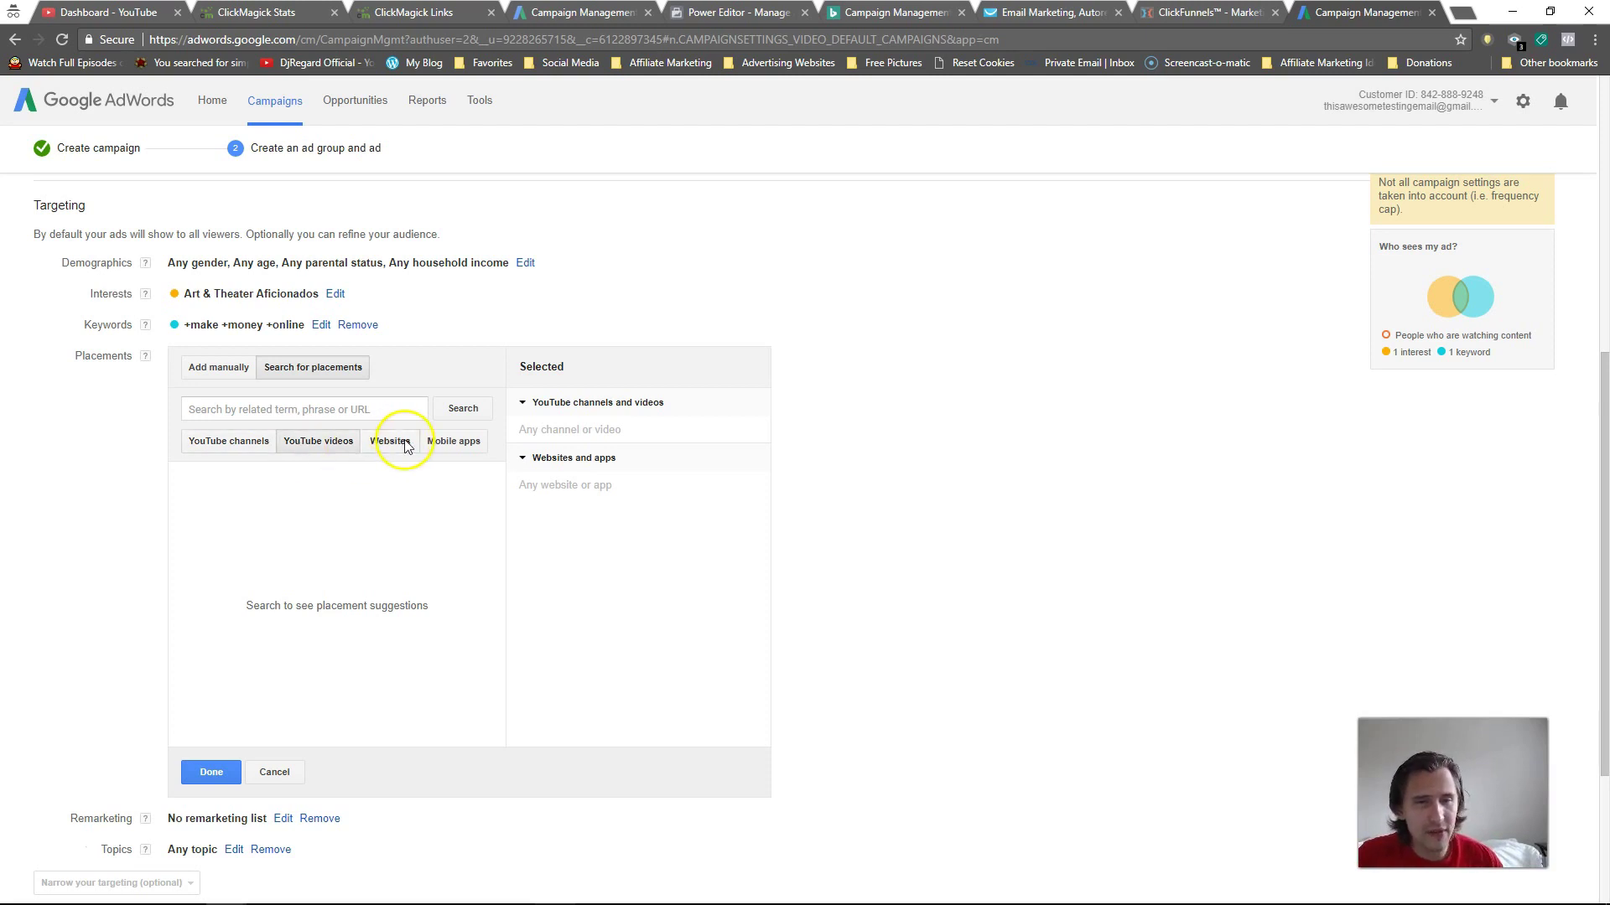
- Try adding the Apple App Store category from mobile apps as a placement, and remove it again
click(453, 441)
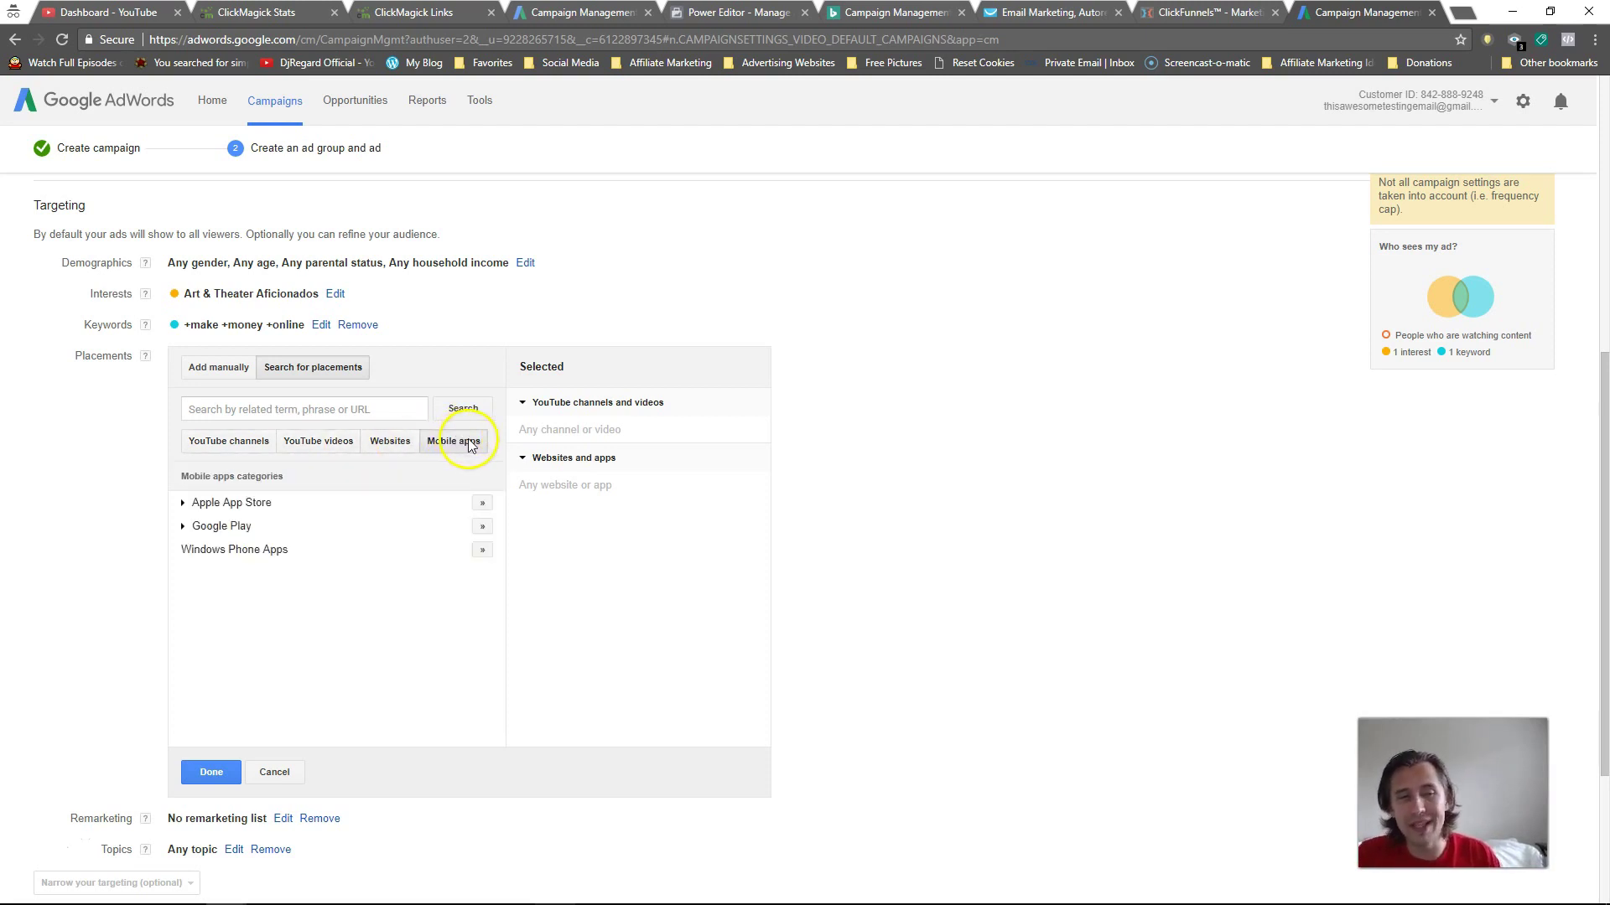
click(483, 503)
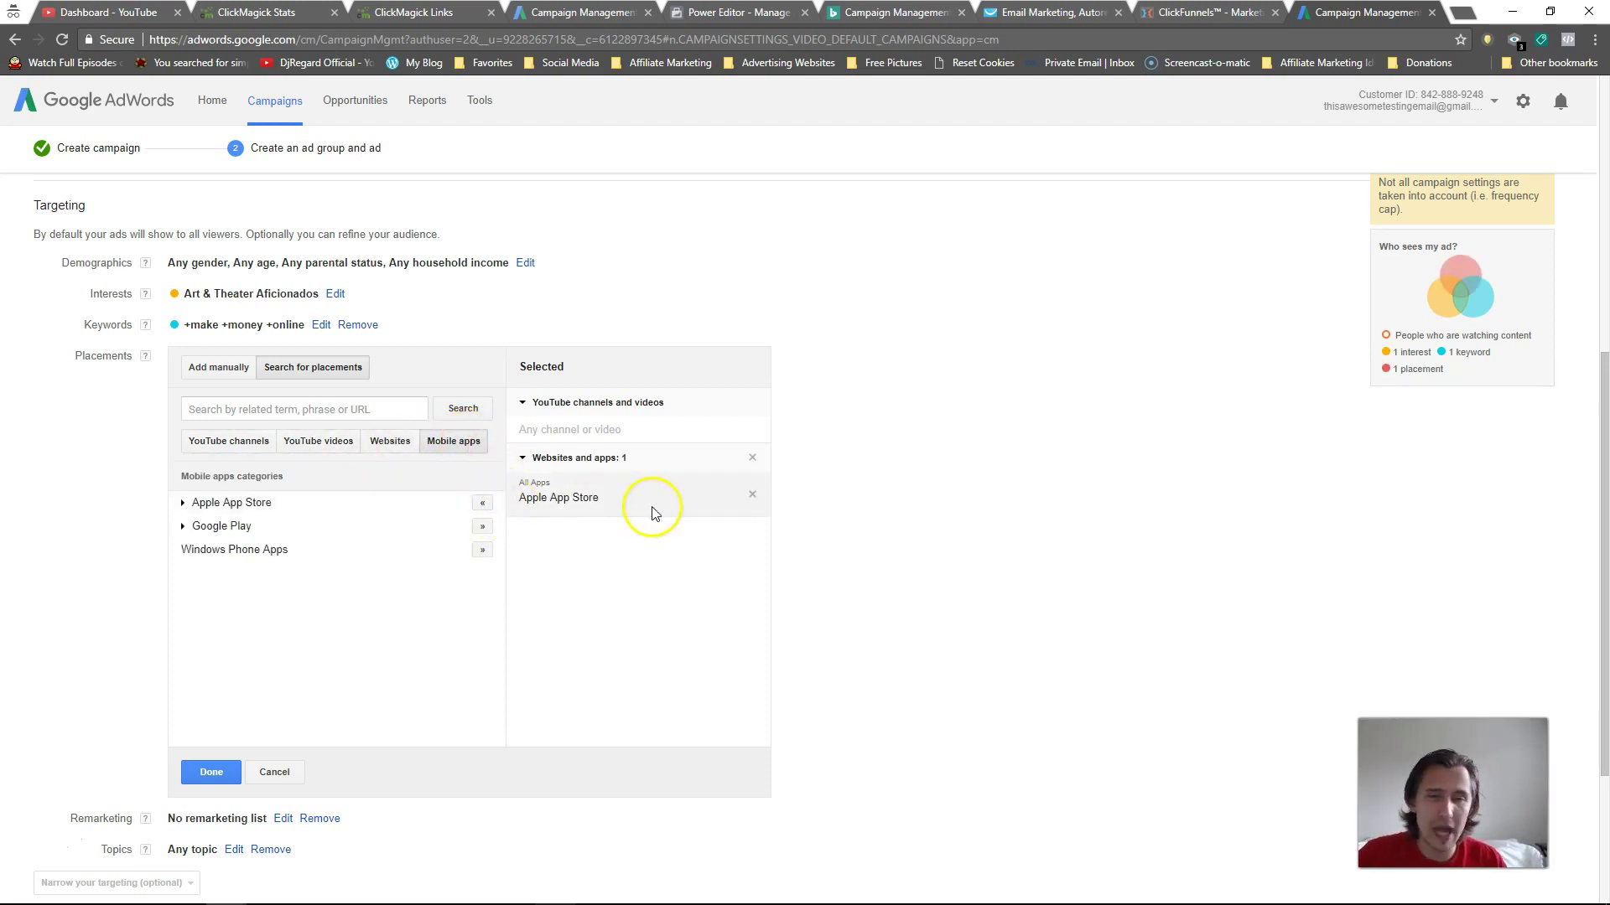
click(752, 494)
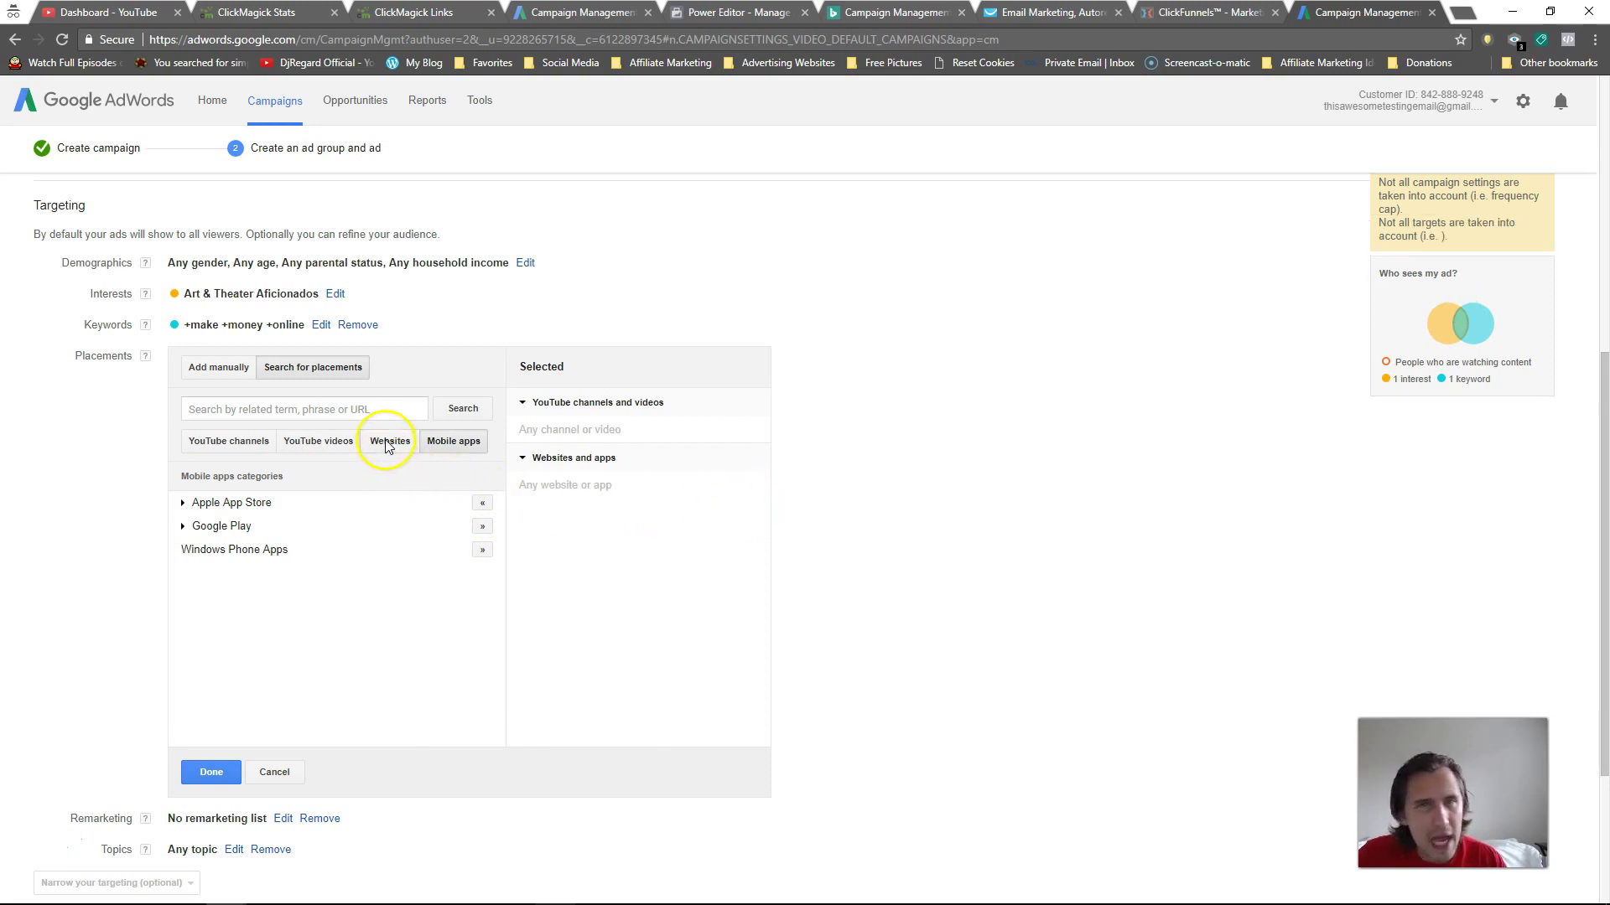
- Look through the placement search for YouTube videos, websites and YouTube channels
click(340, 443)
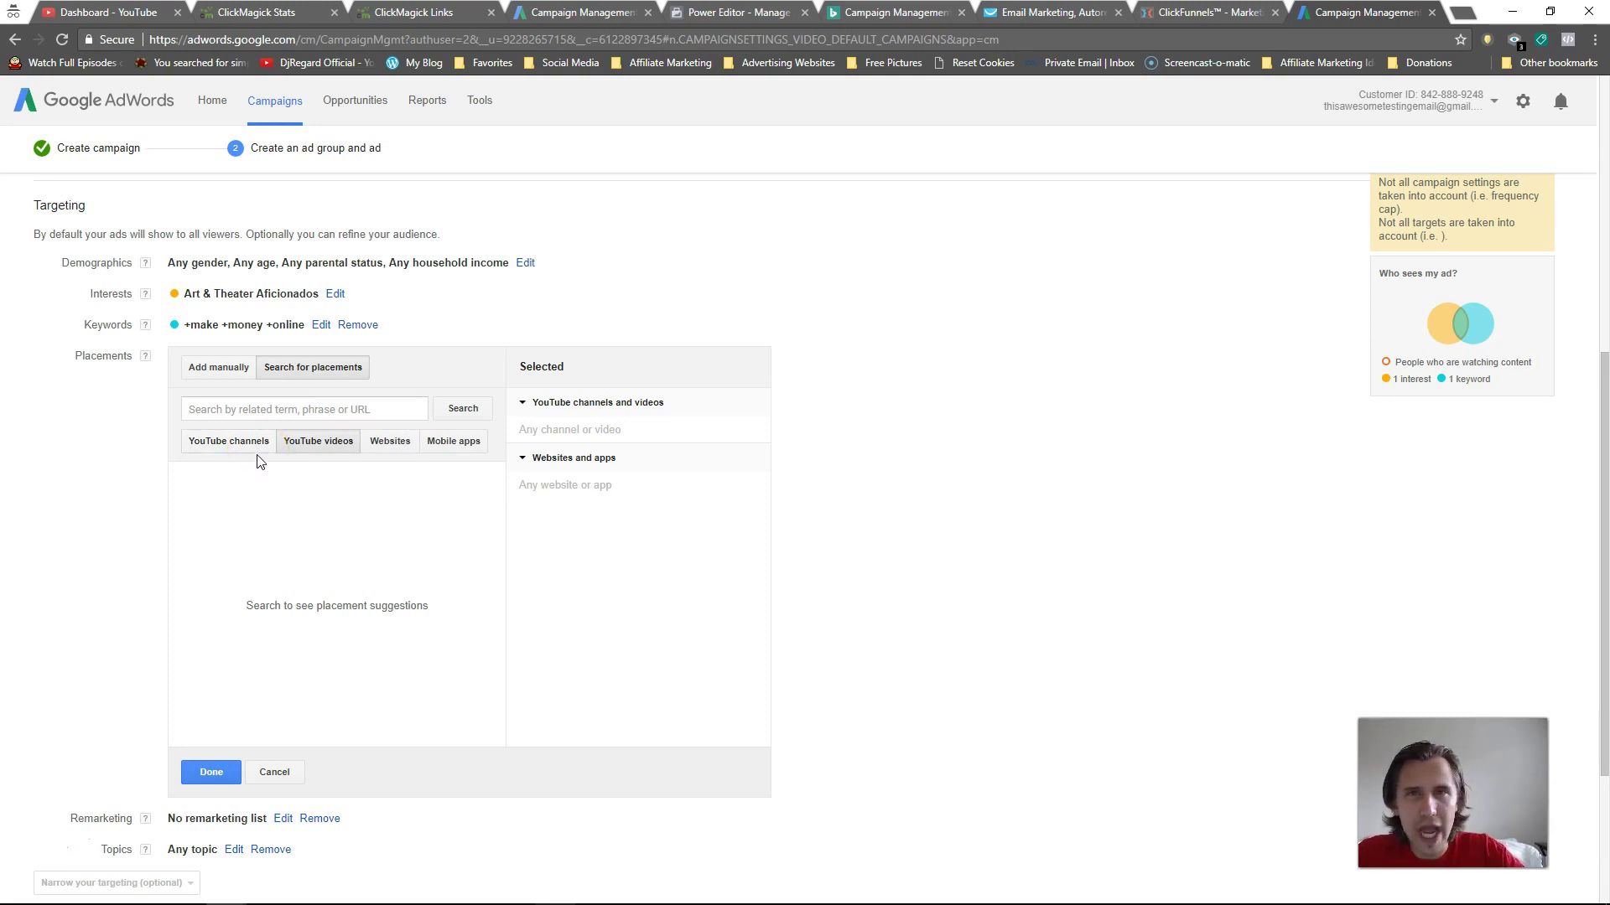
click(401, 444)
click(314, 410)
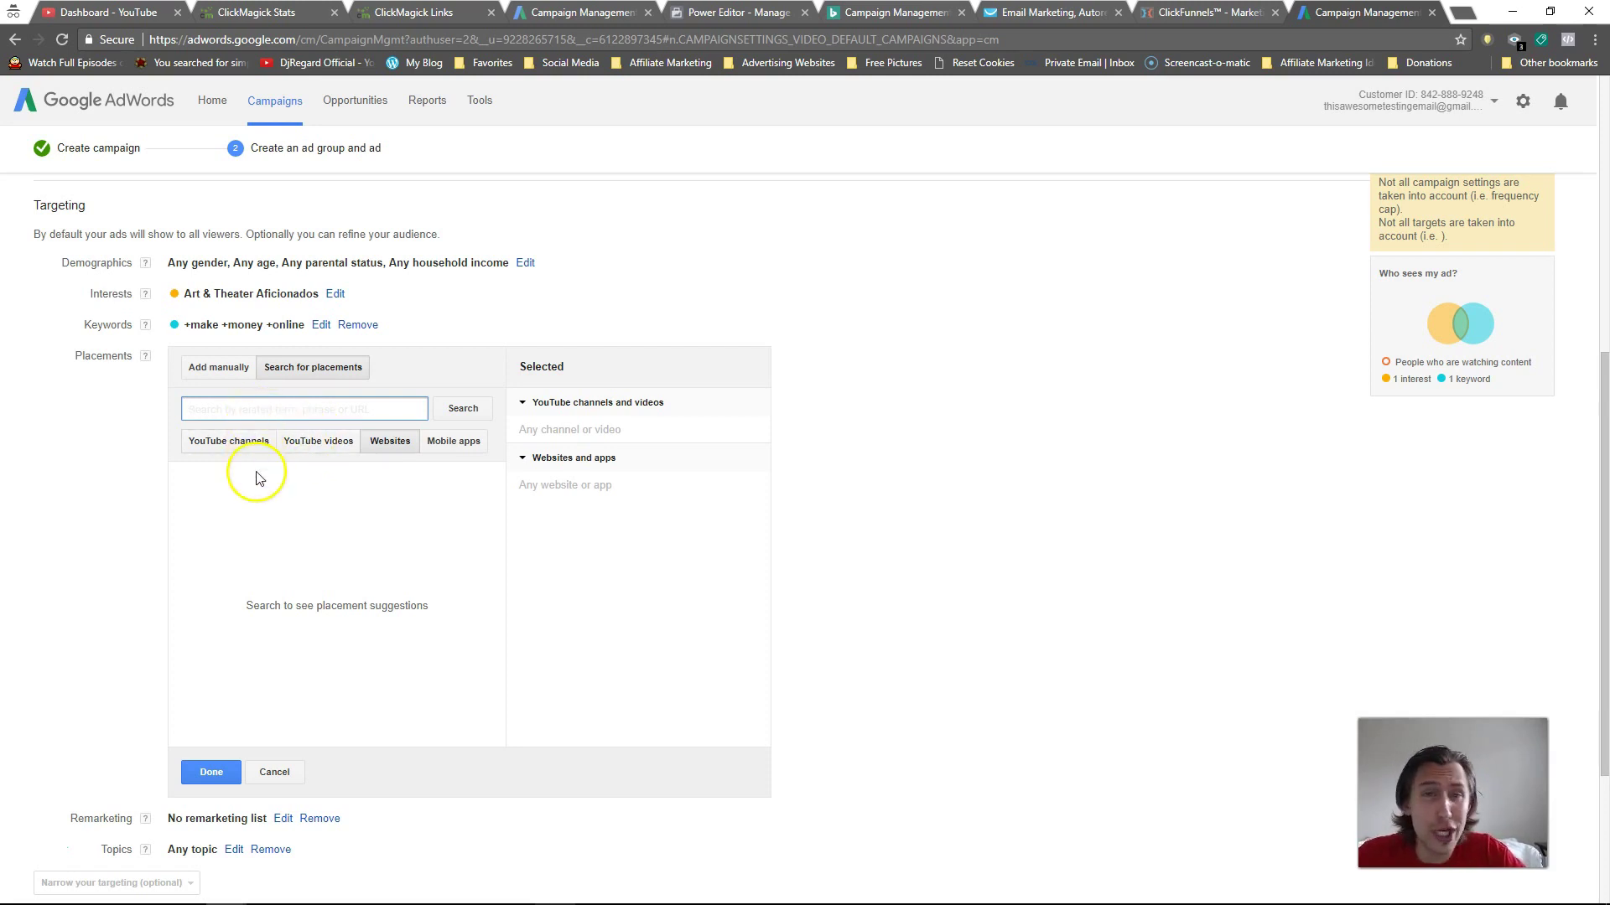
click(250, 444)
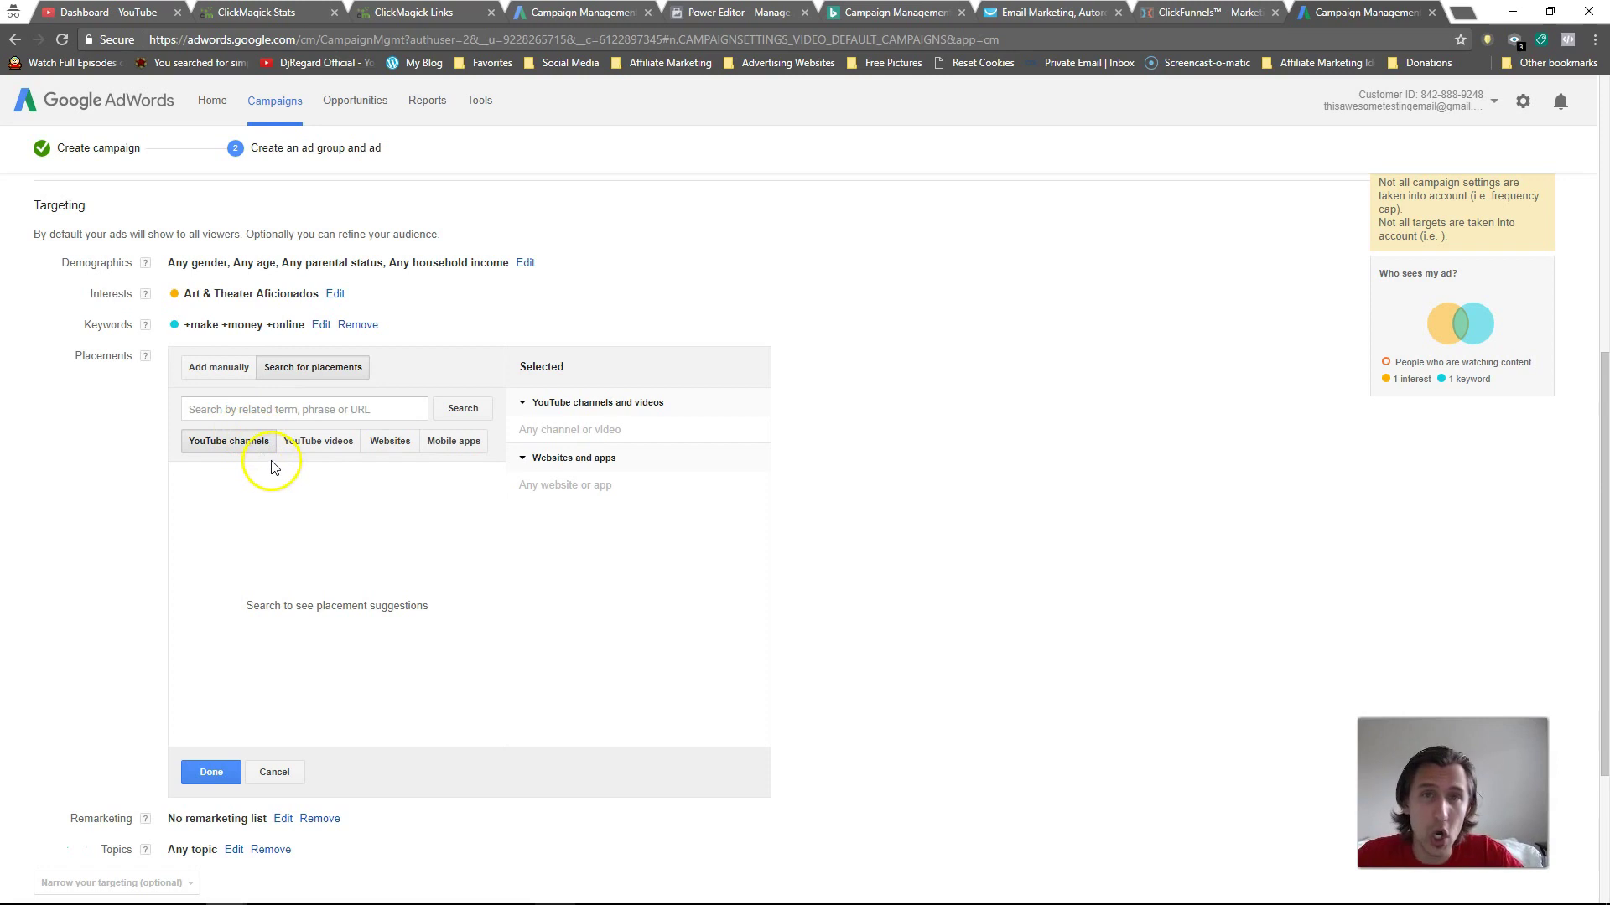
click(311, 442)
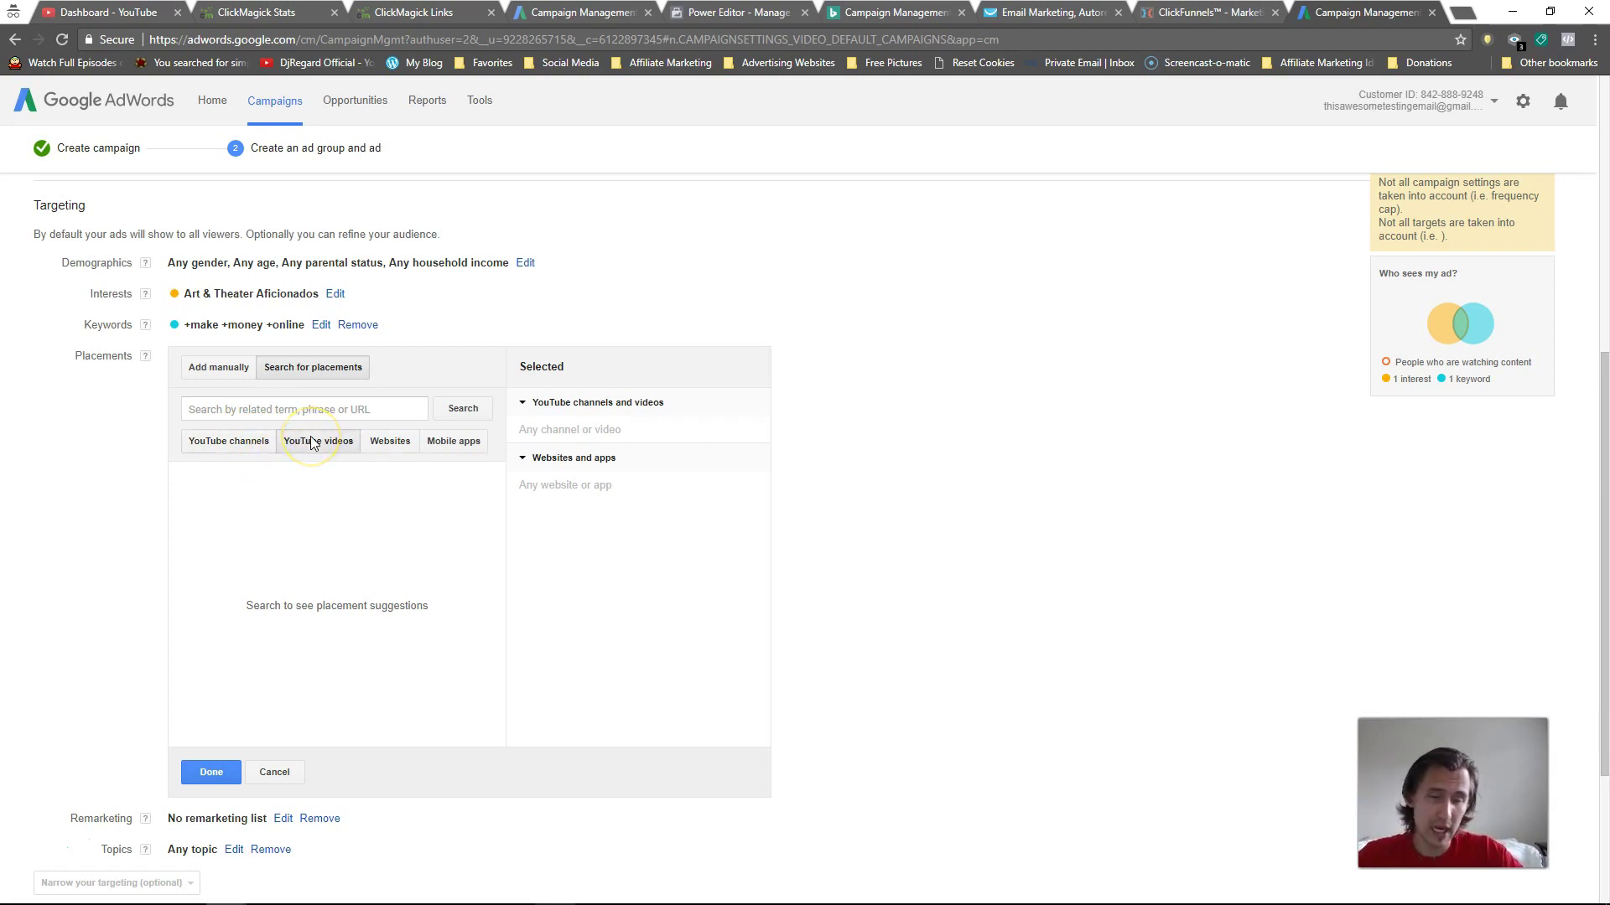
- Check the YouTube videos option in the placement search, and cancel the placement targeting edit
click(321, 447)
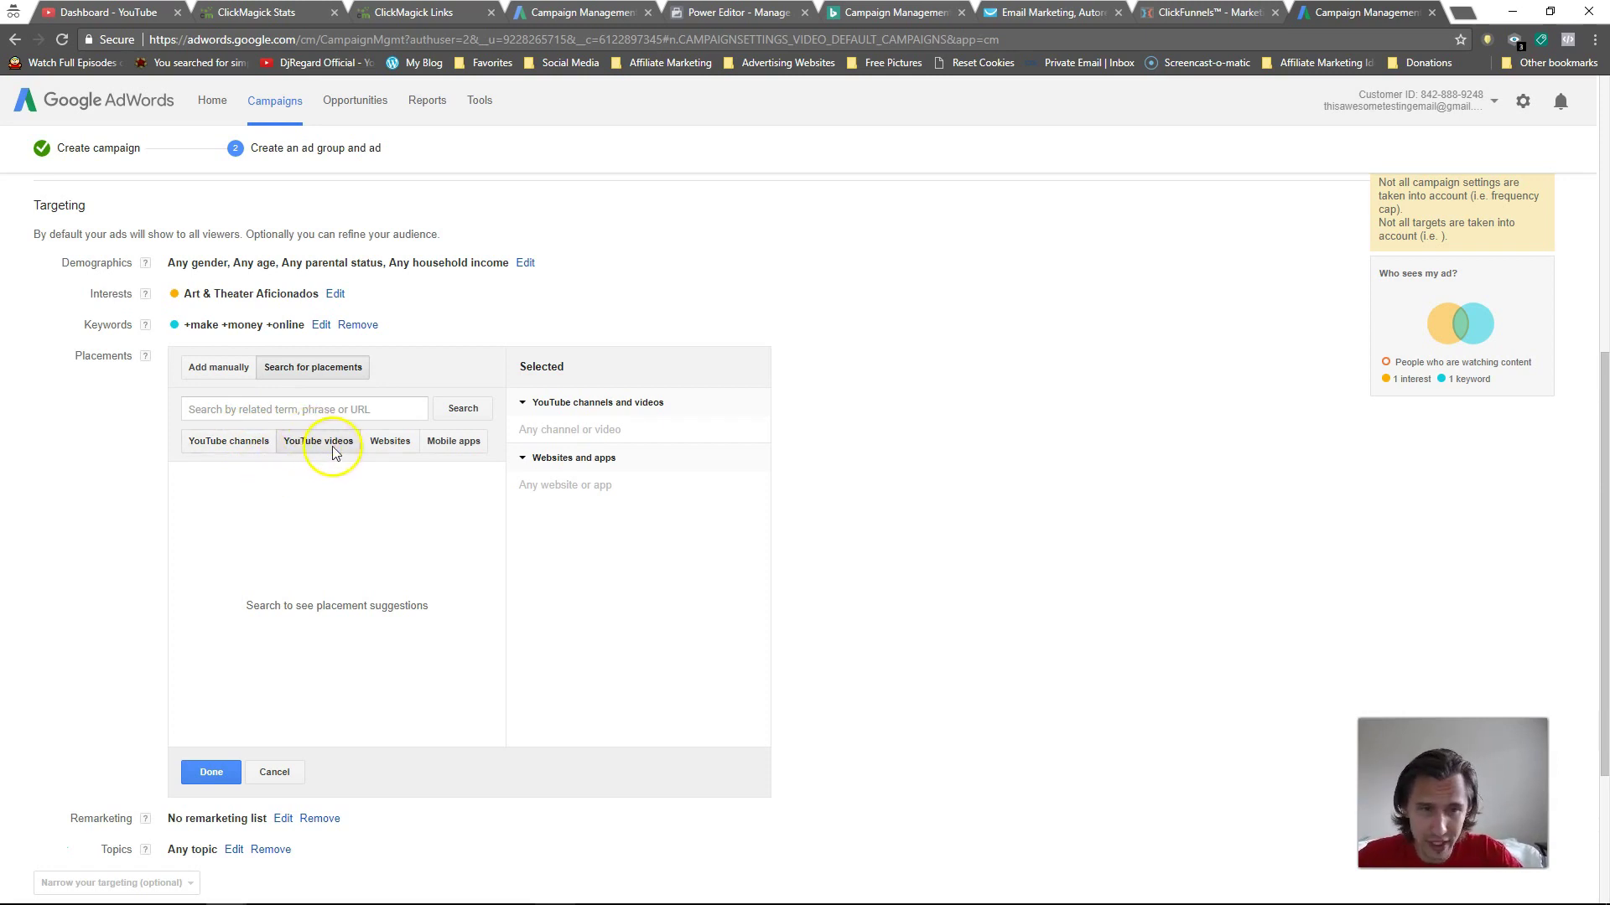
click(298, 412)
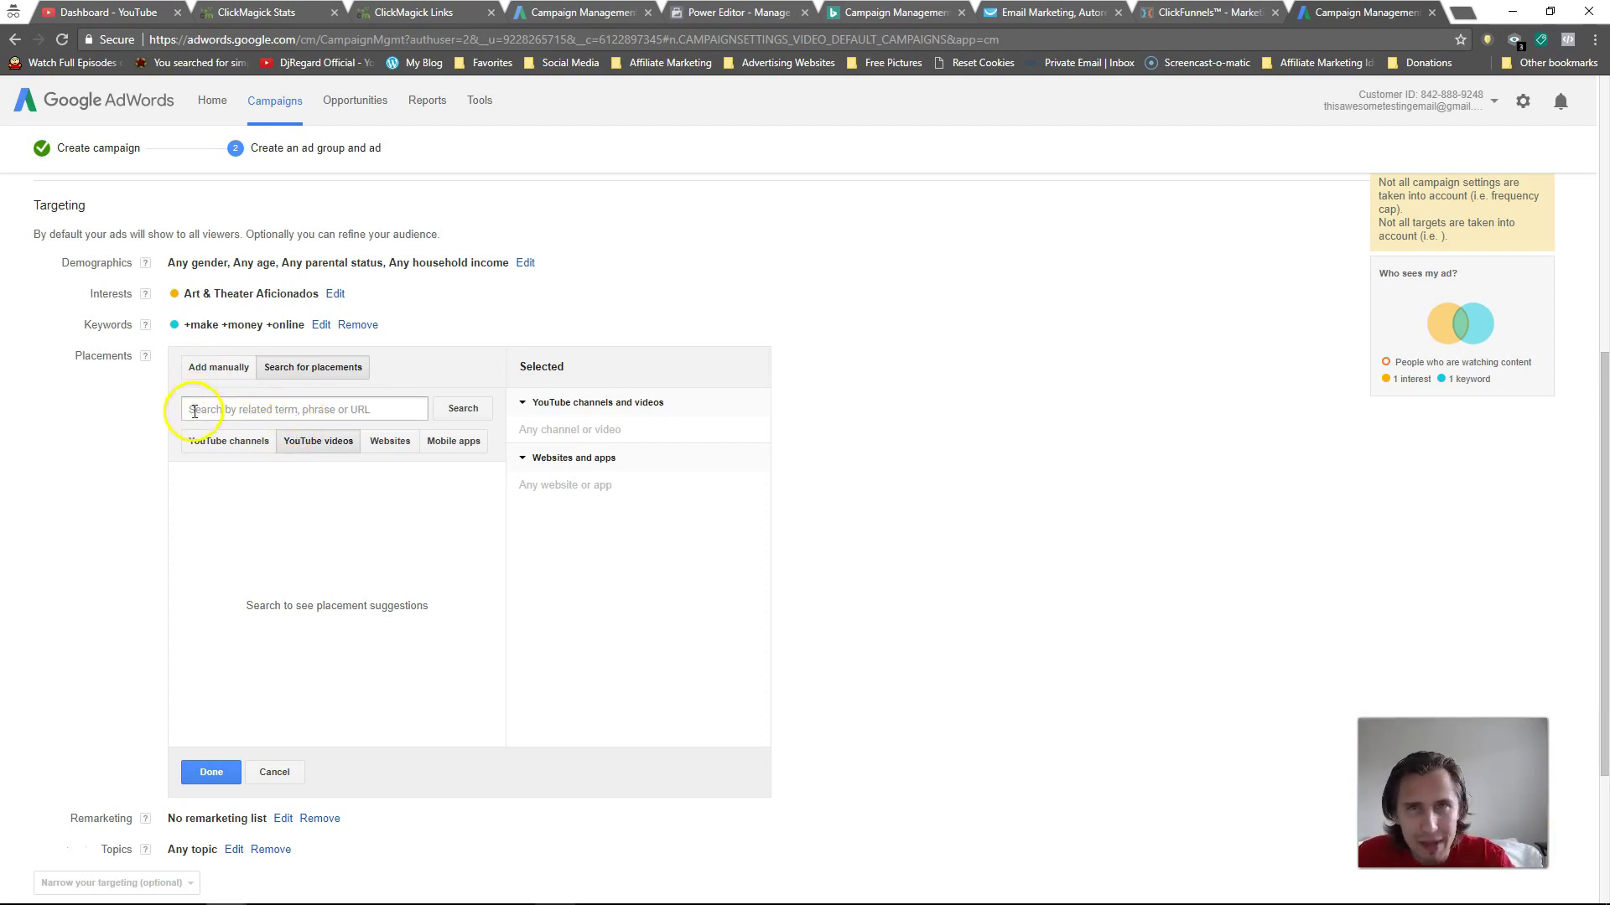
click(294, 771)
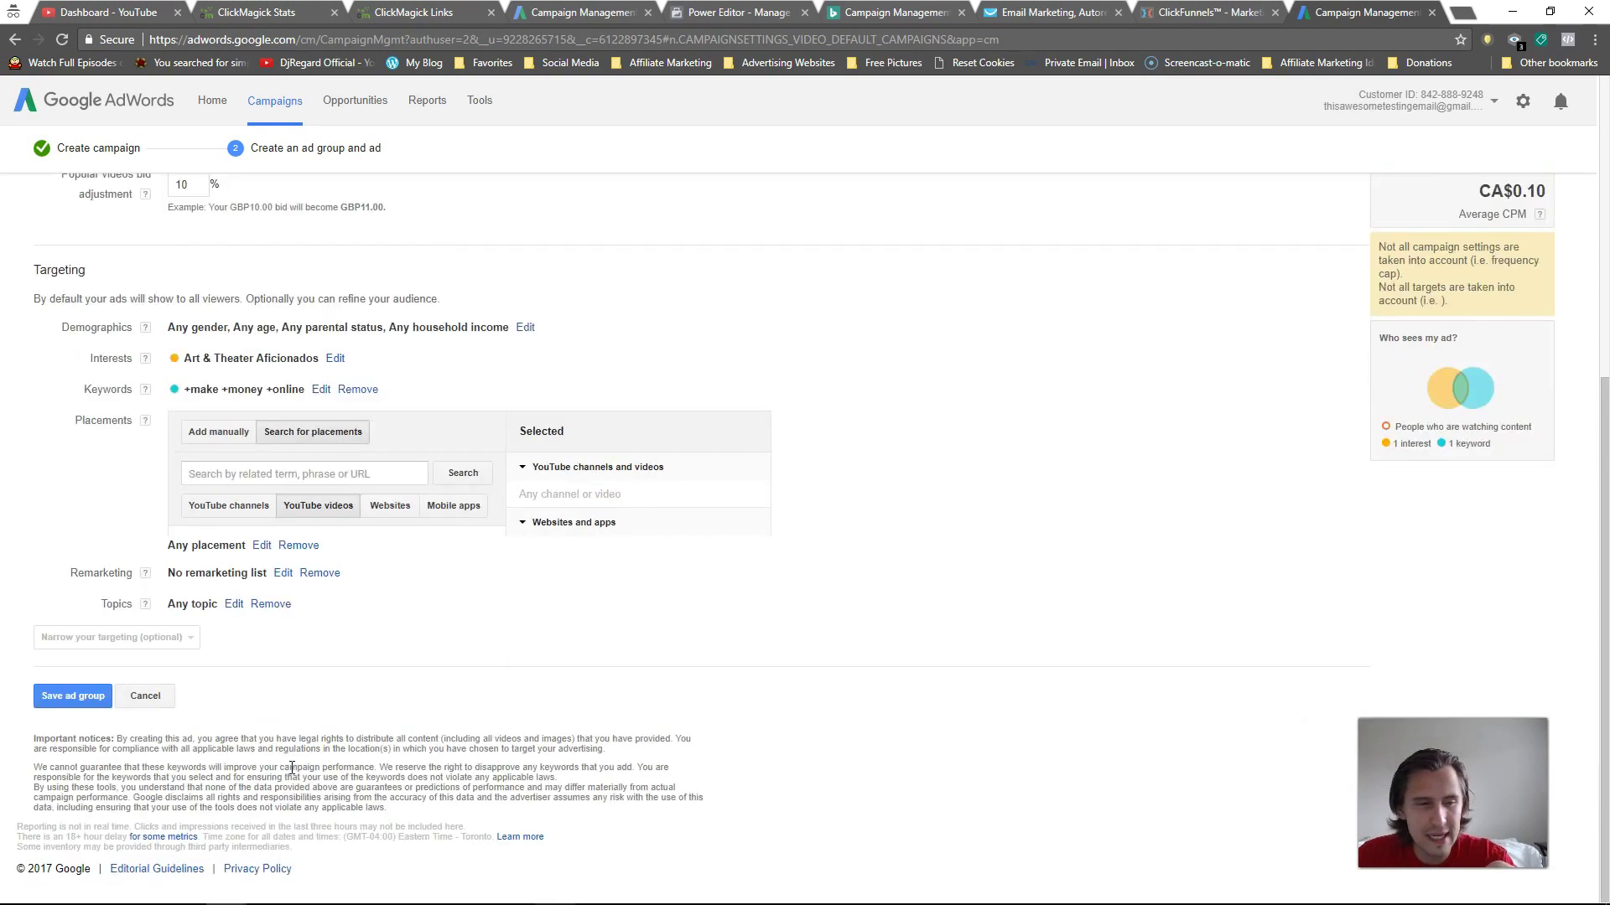
- Look through the types of remarketing lists and the topic categories available for the ad group's targeting
click(283, 574)
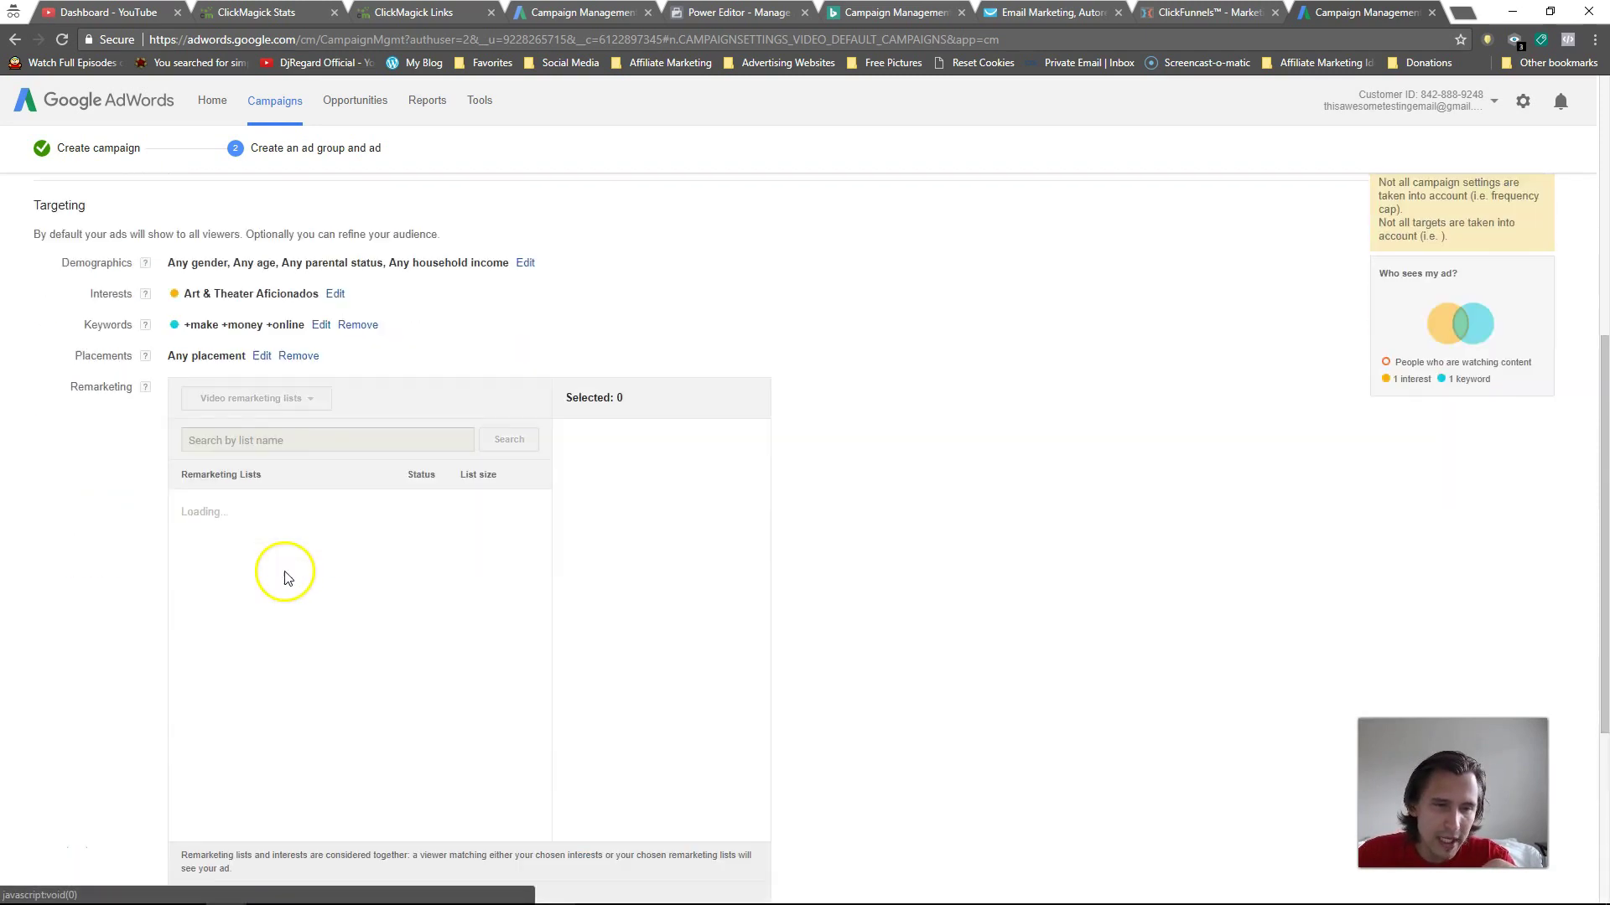
click(248, 399)
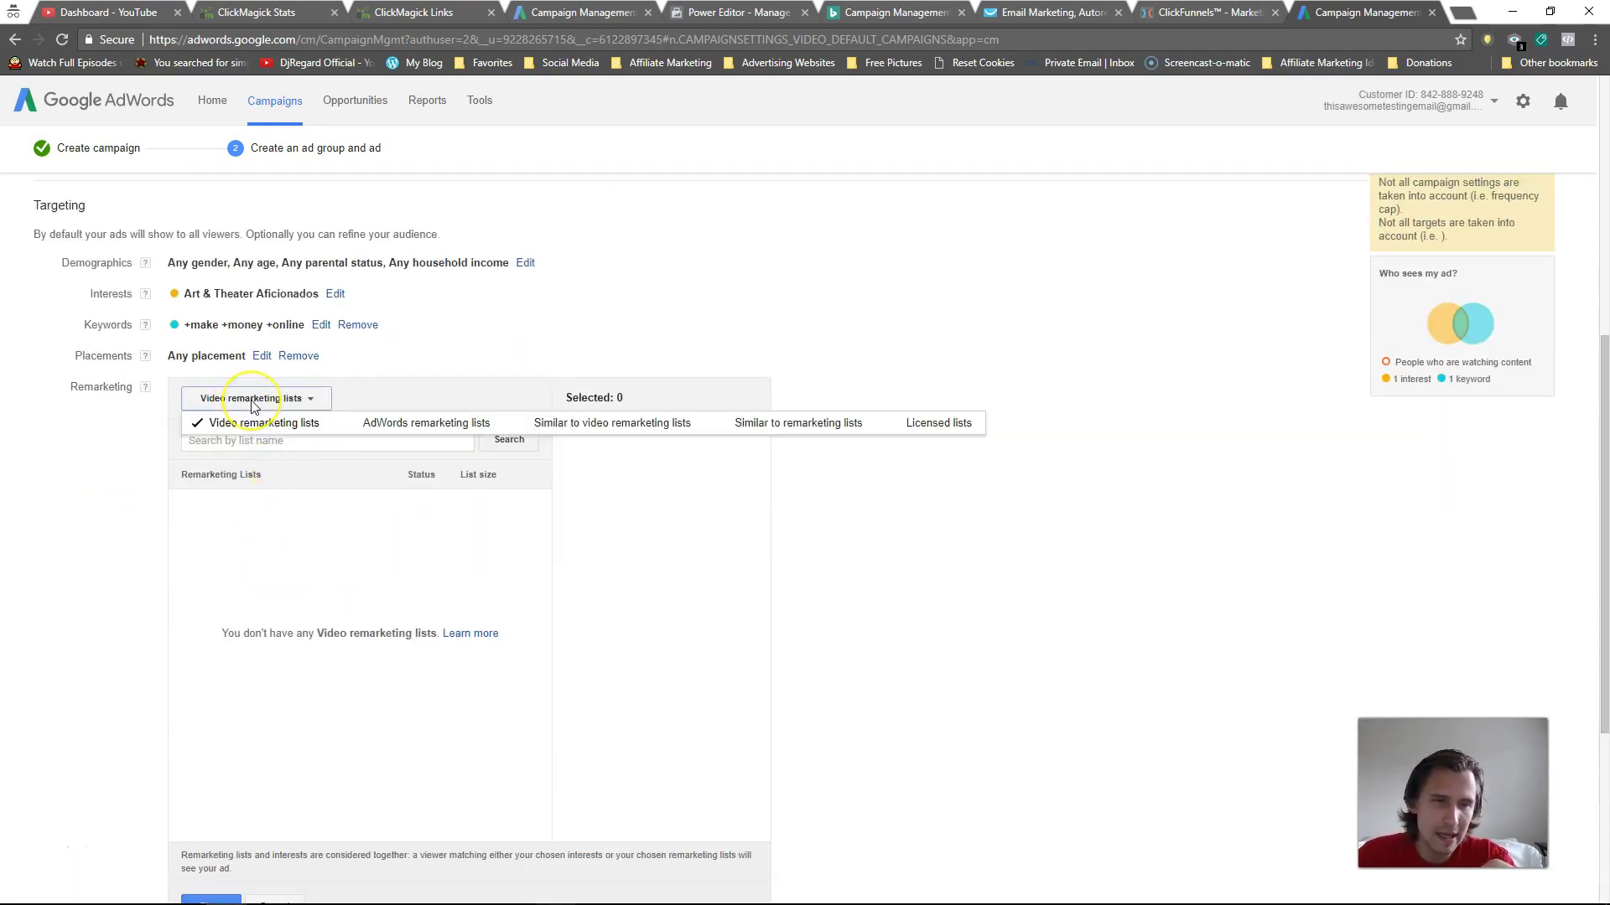
click(264, 422)
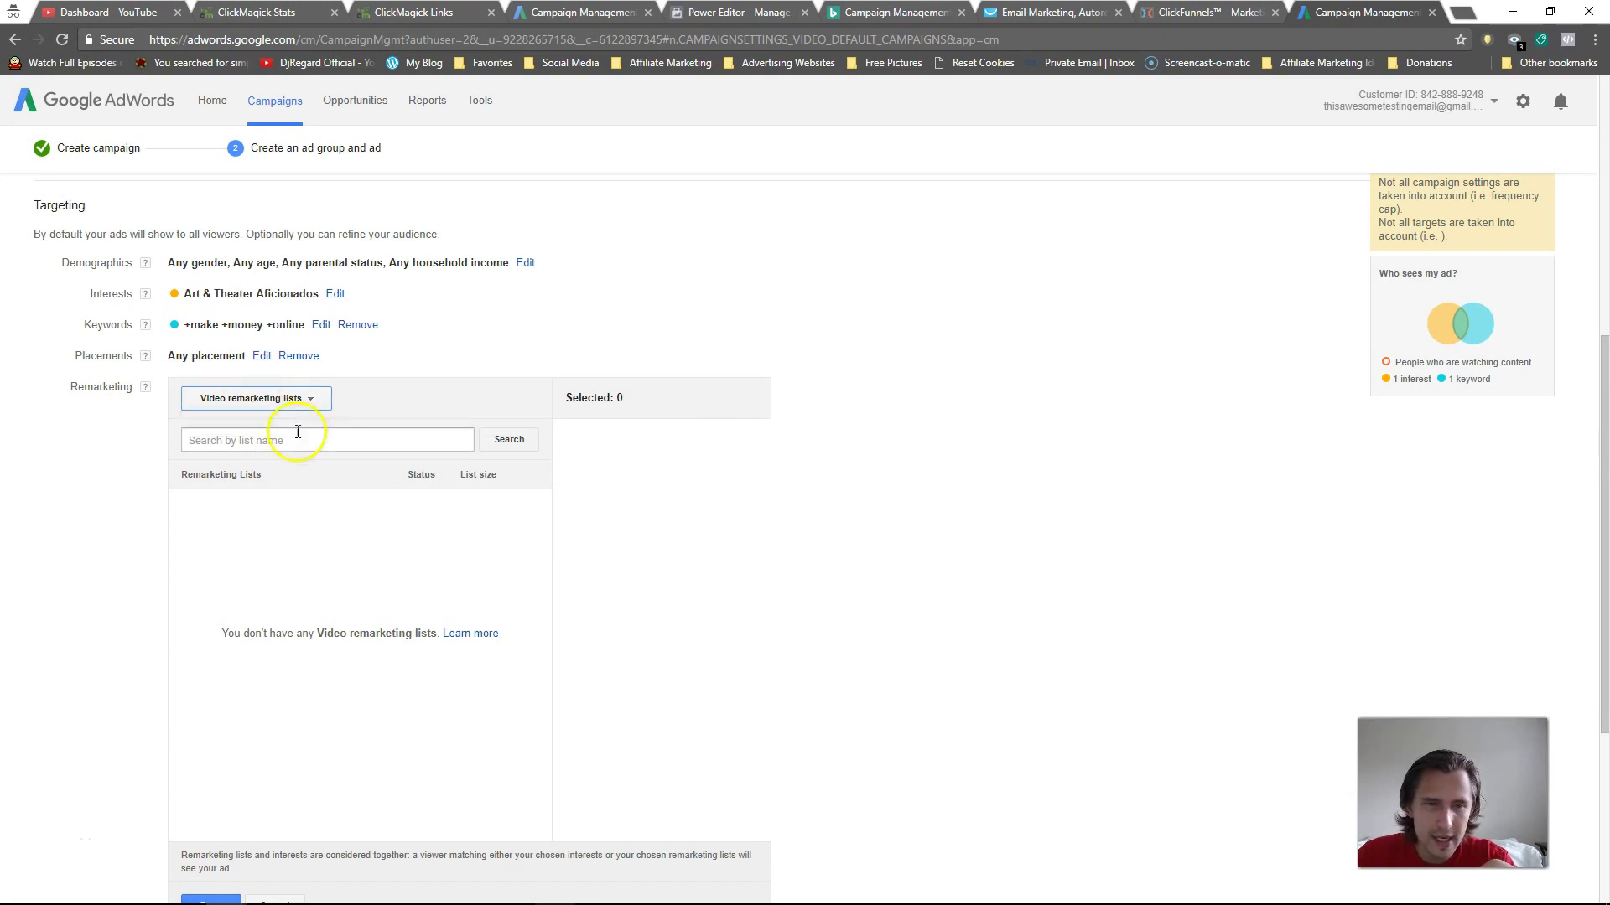
click(343, 528)
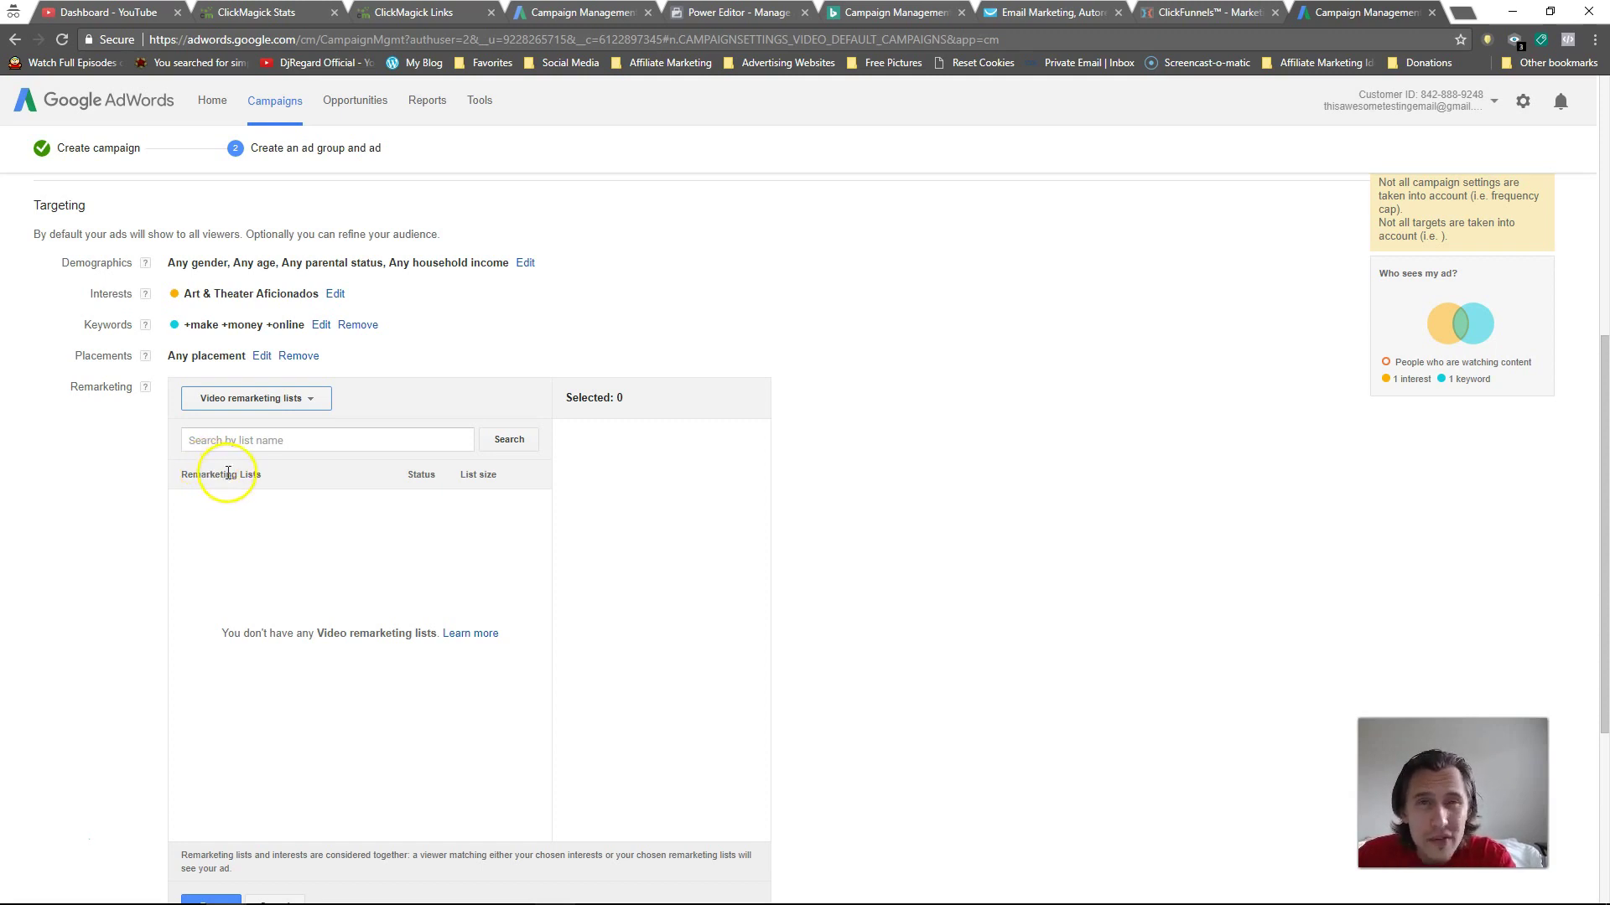
click(265, 401)
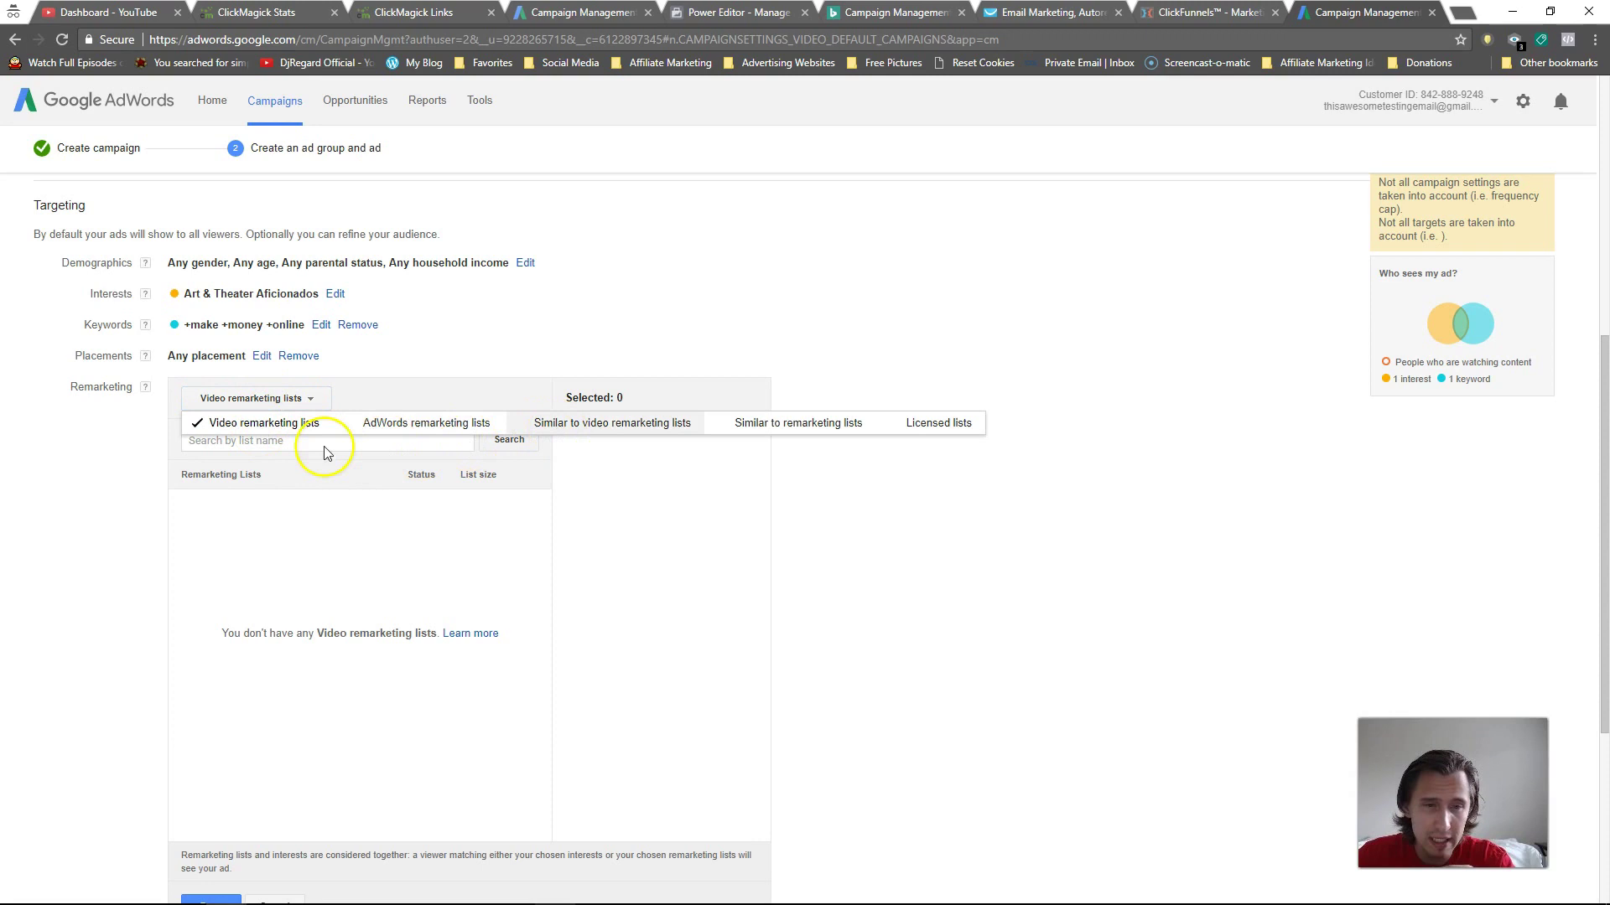
click(310, 400)
scroll(177, 617, down, 1)
scroll(177, 617, down, 4)
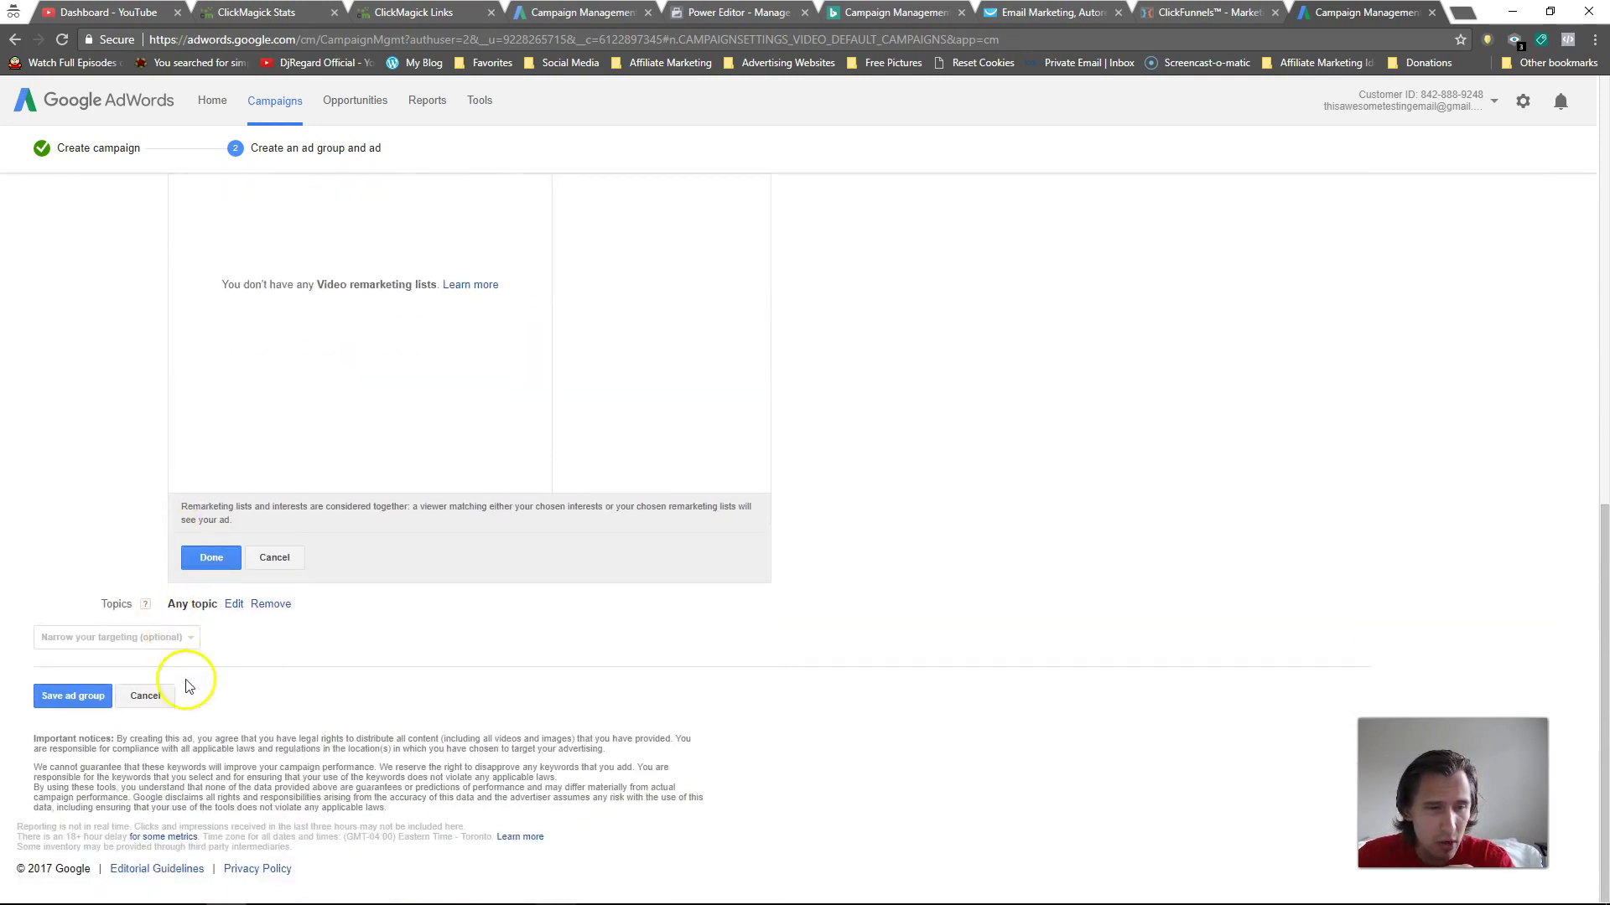
click(236, 505)
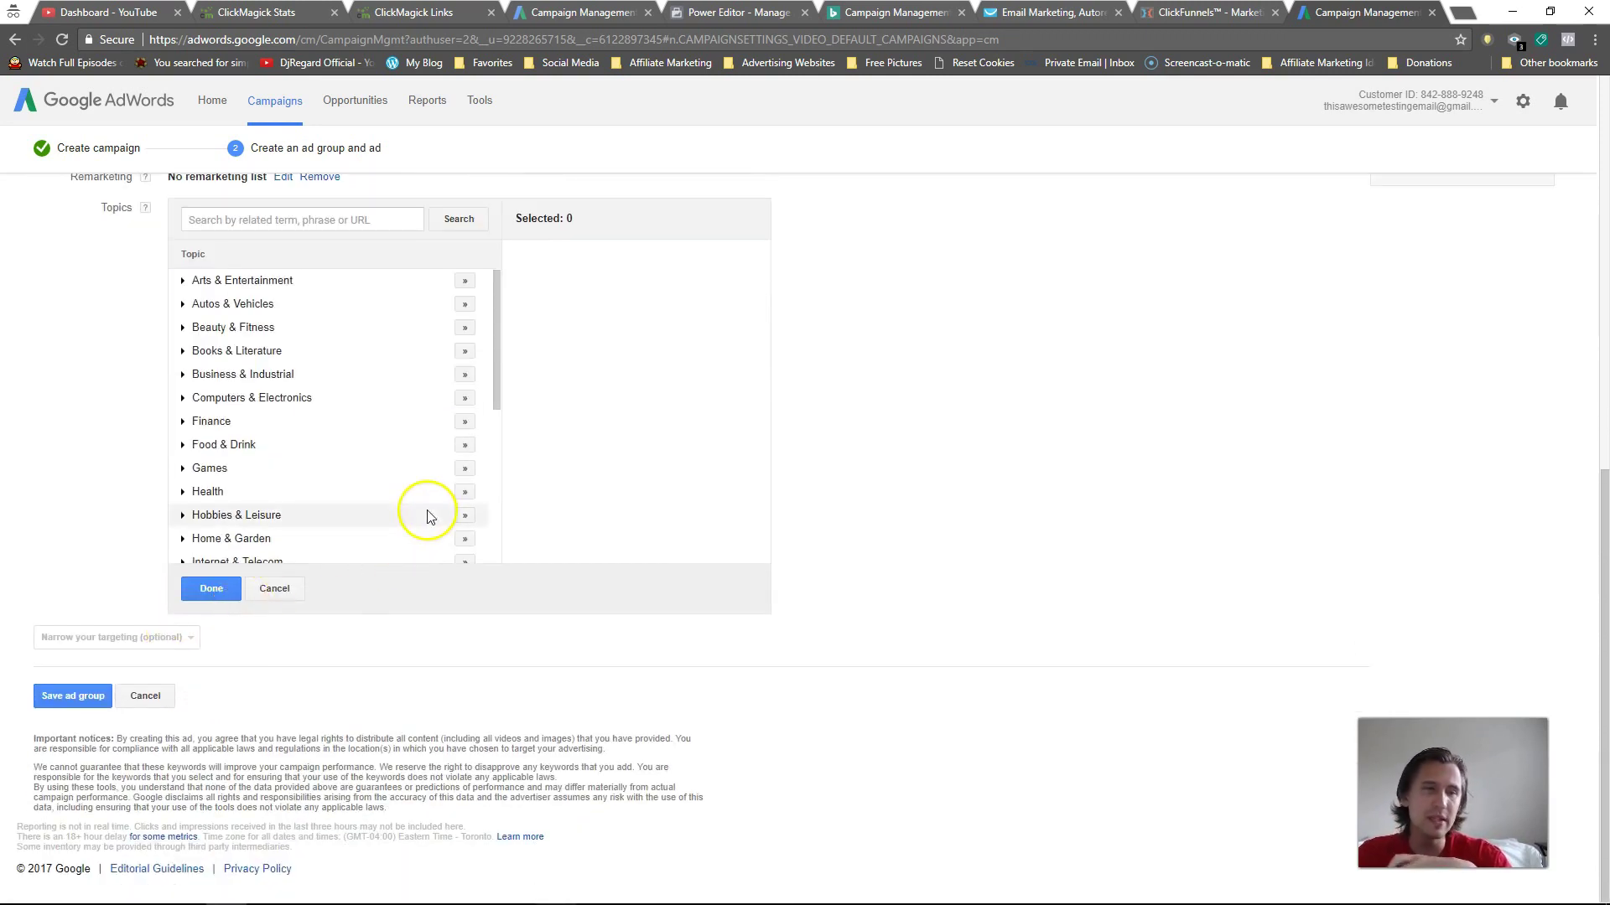
scroll(796, 454, up, 3)
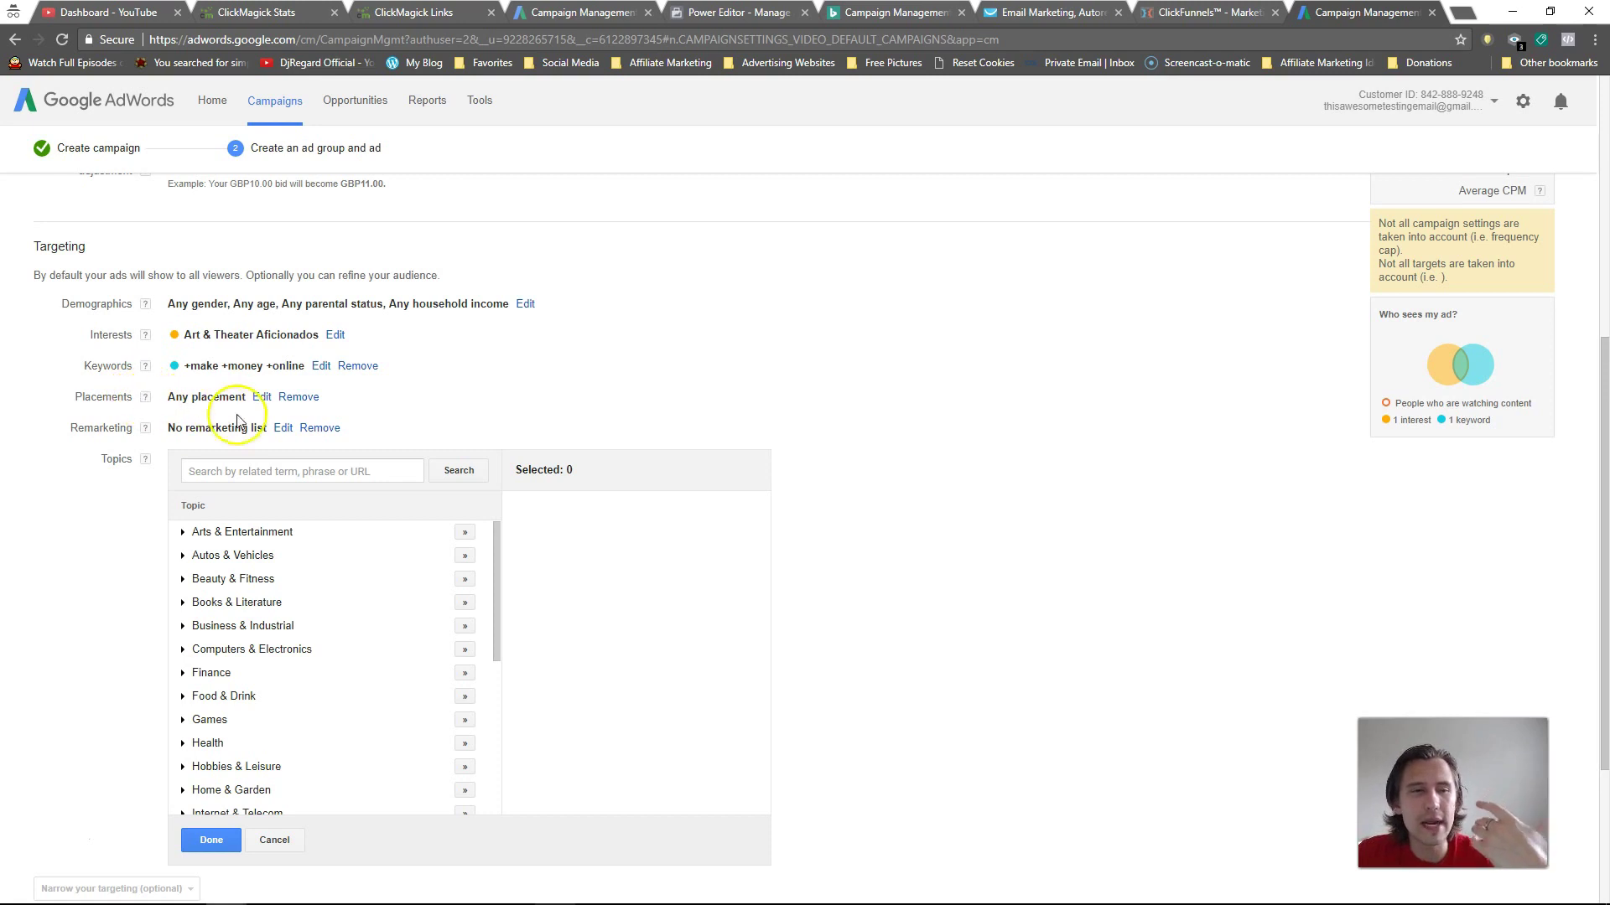
- Reopen the interest targeting to review the affinity audiences, and save the ad group
click(334, 335)
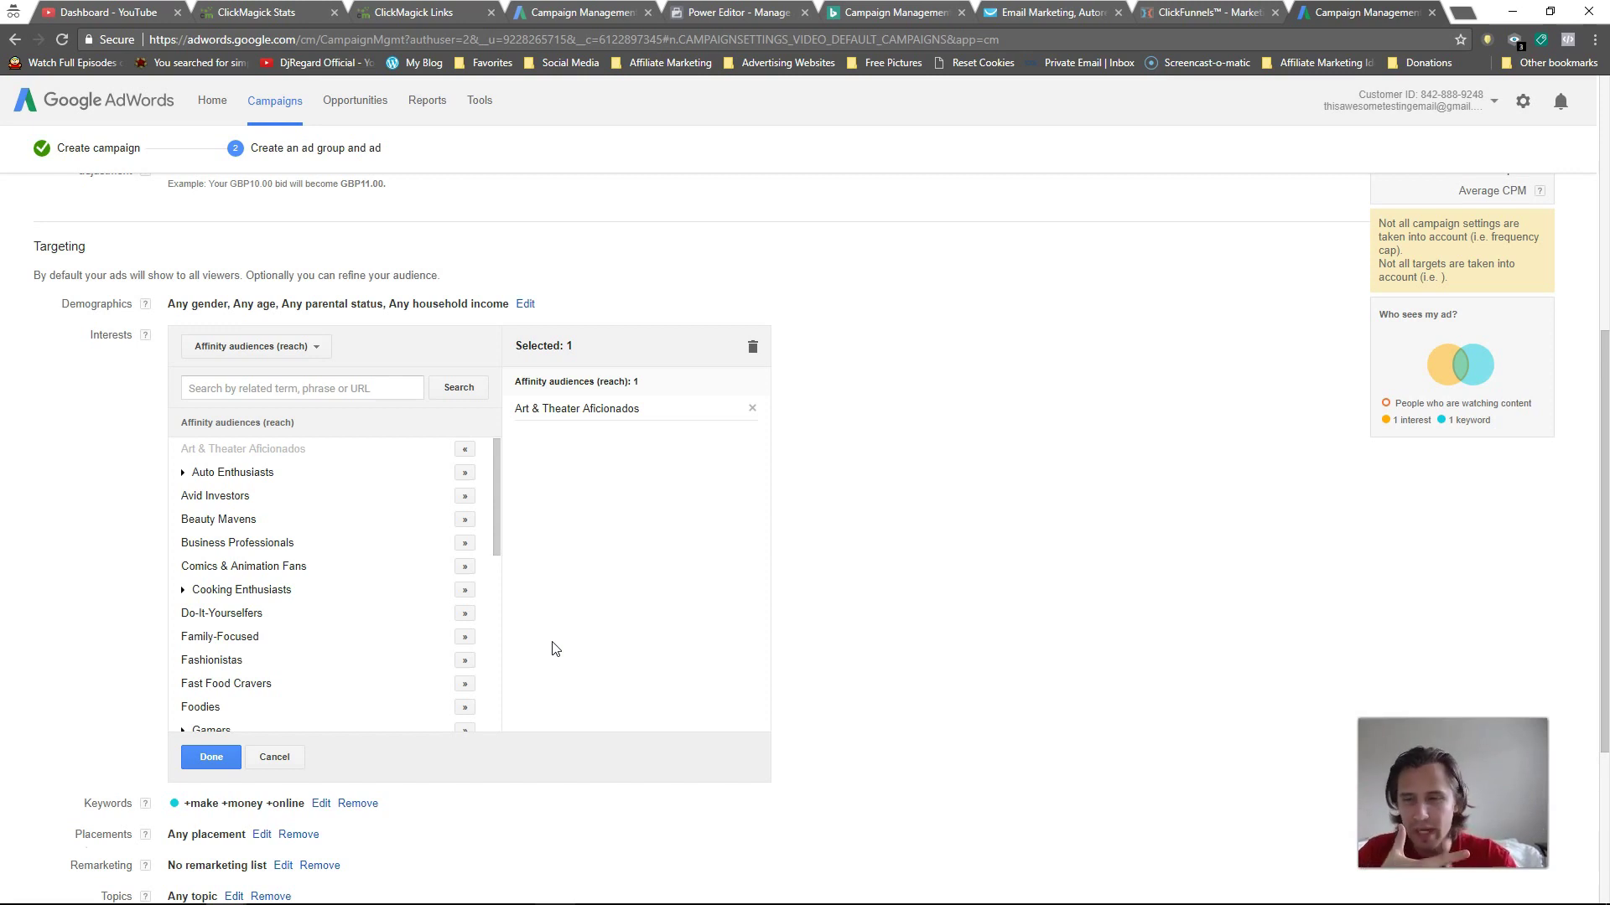
scroll(553, 650, down, 4)
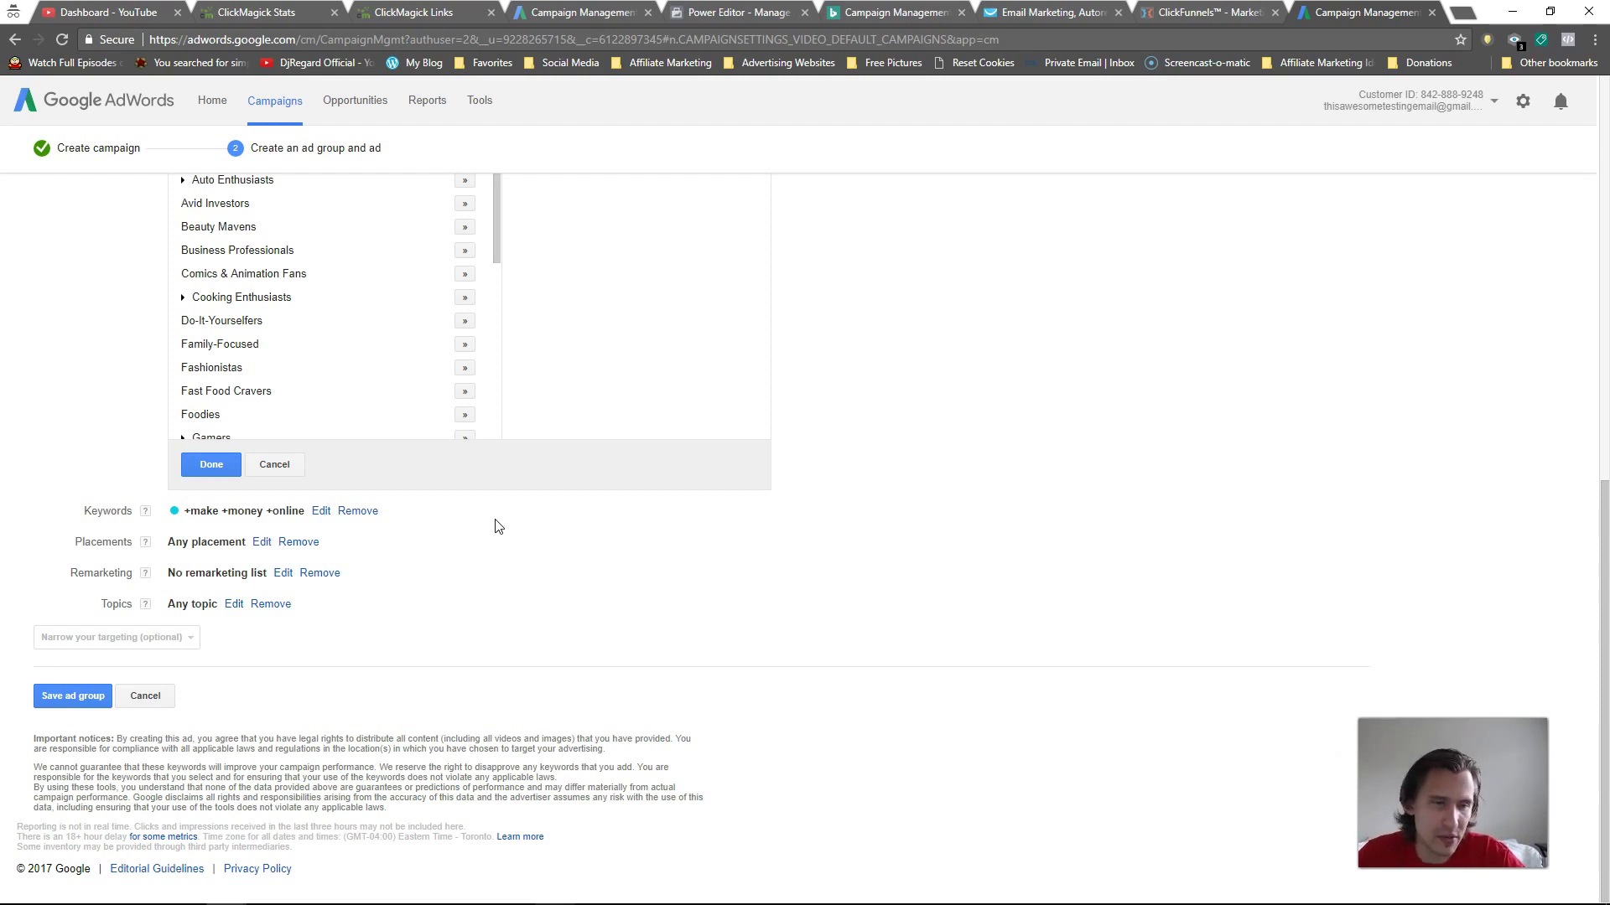
click(72, 696)
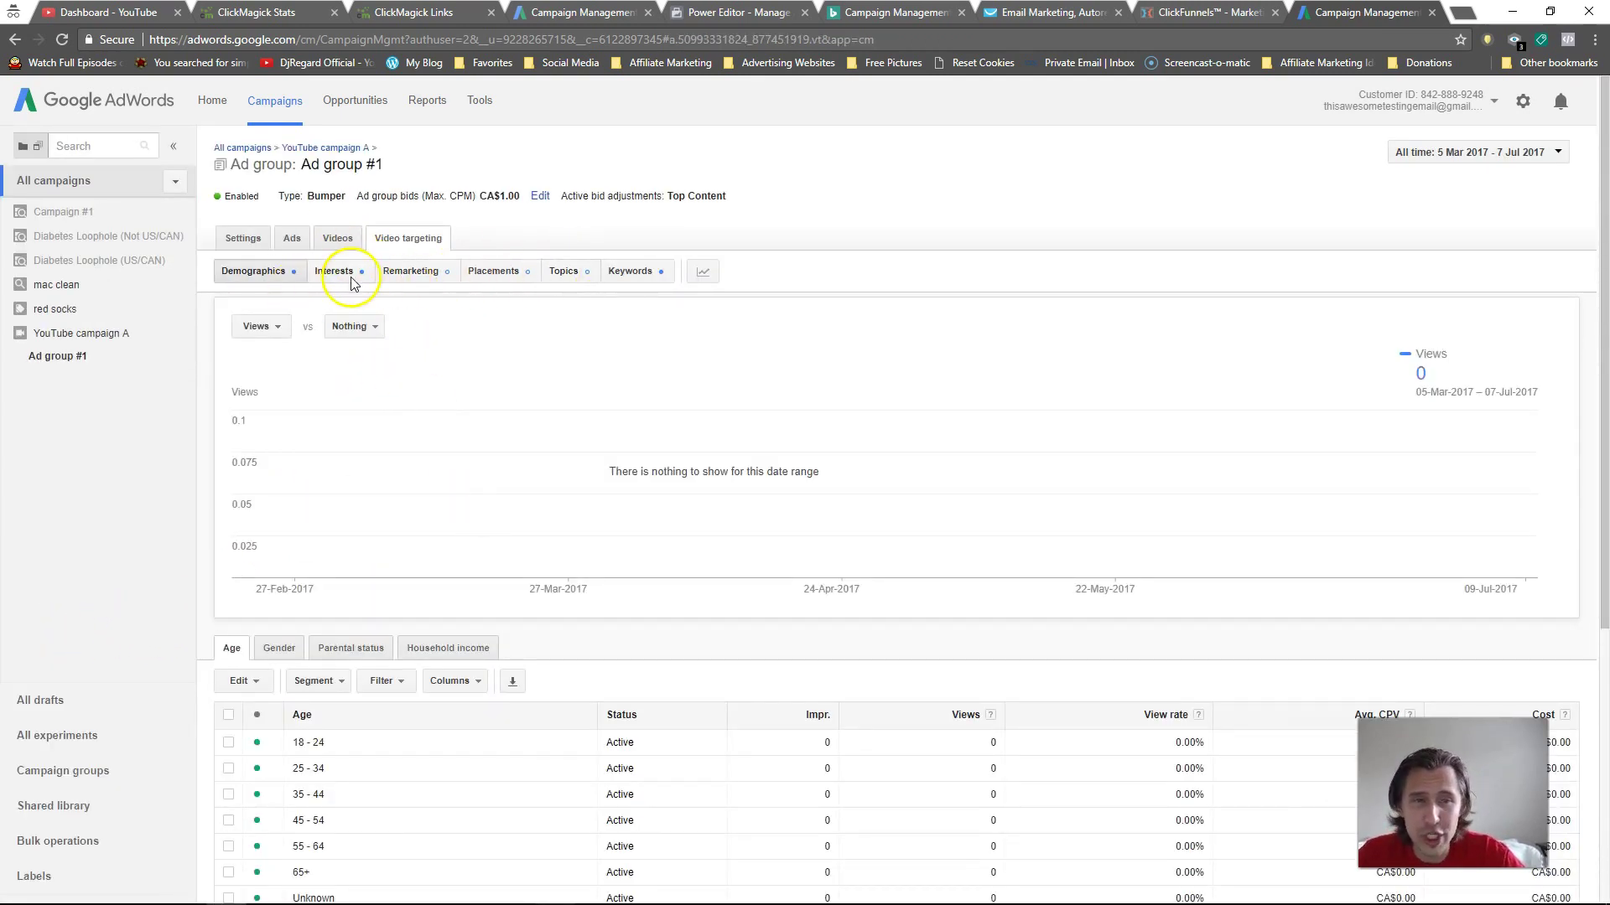
- Look through the saved ad group's topic, placement and remarketing targeting and its list of ads
click(567, 272)
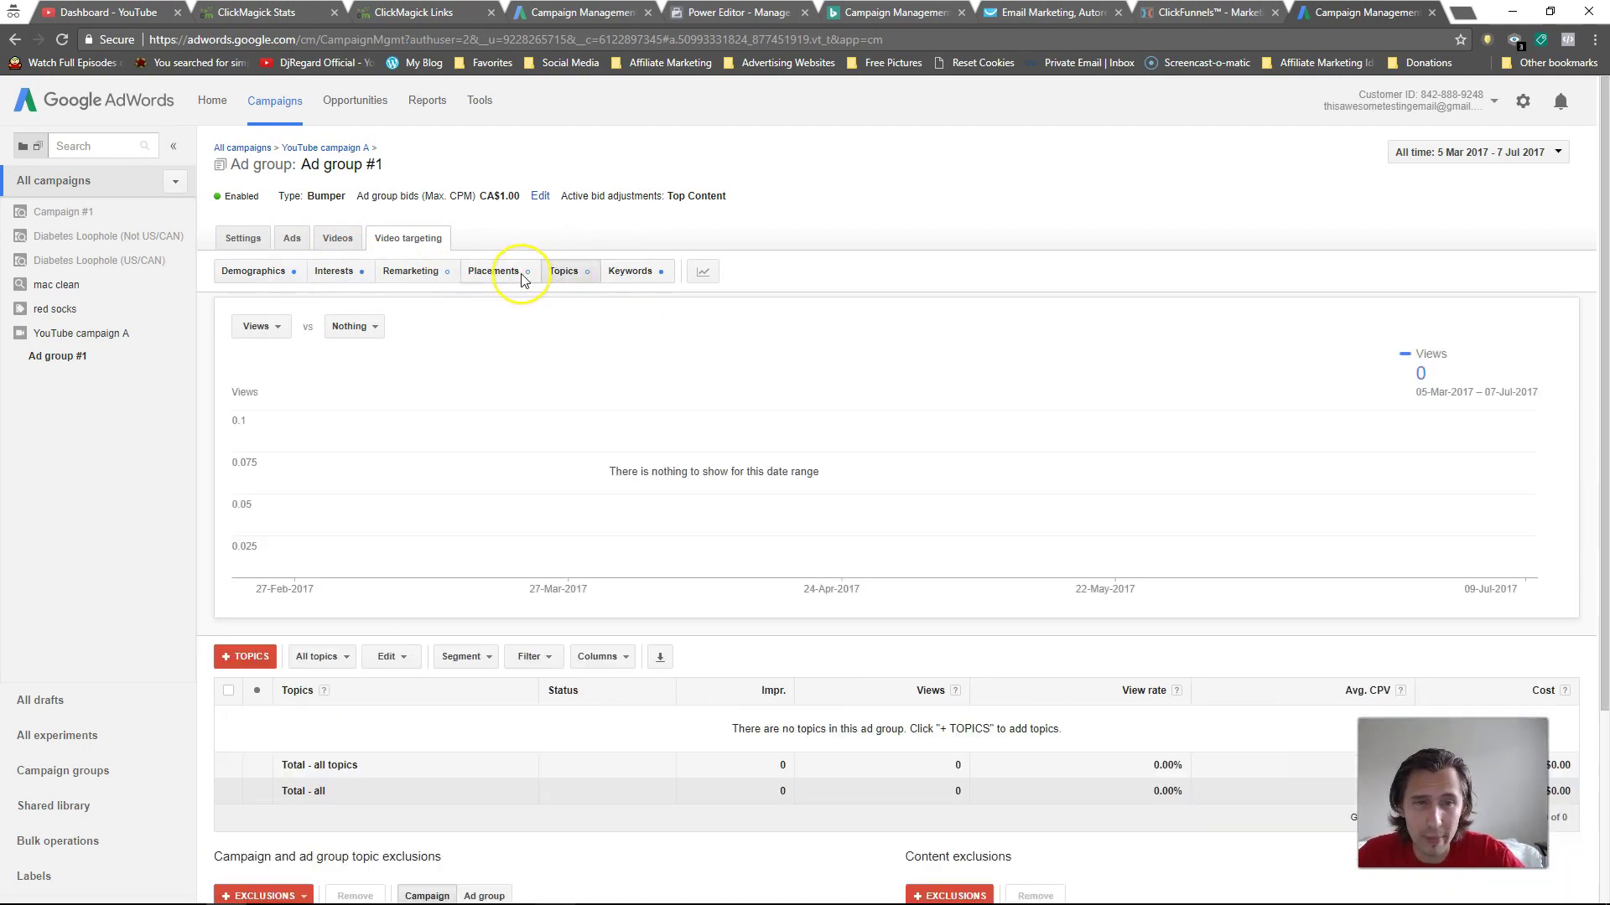
click(521, 276)
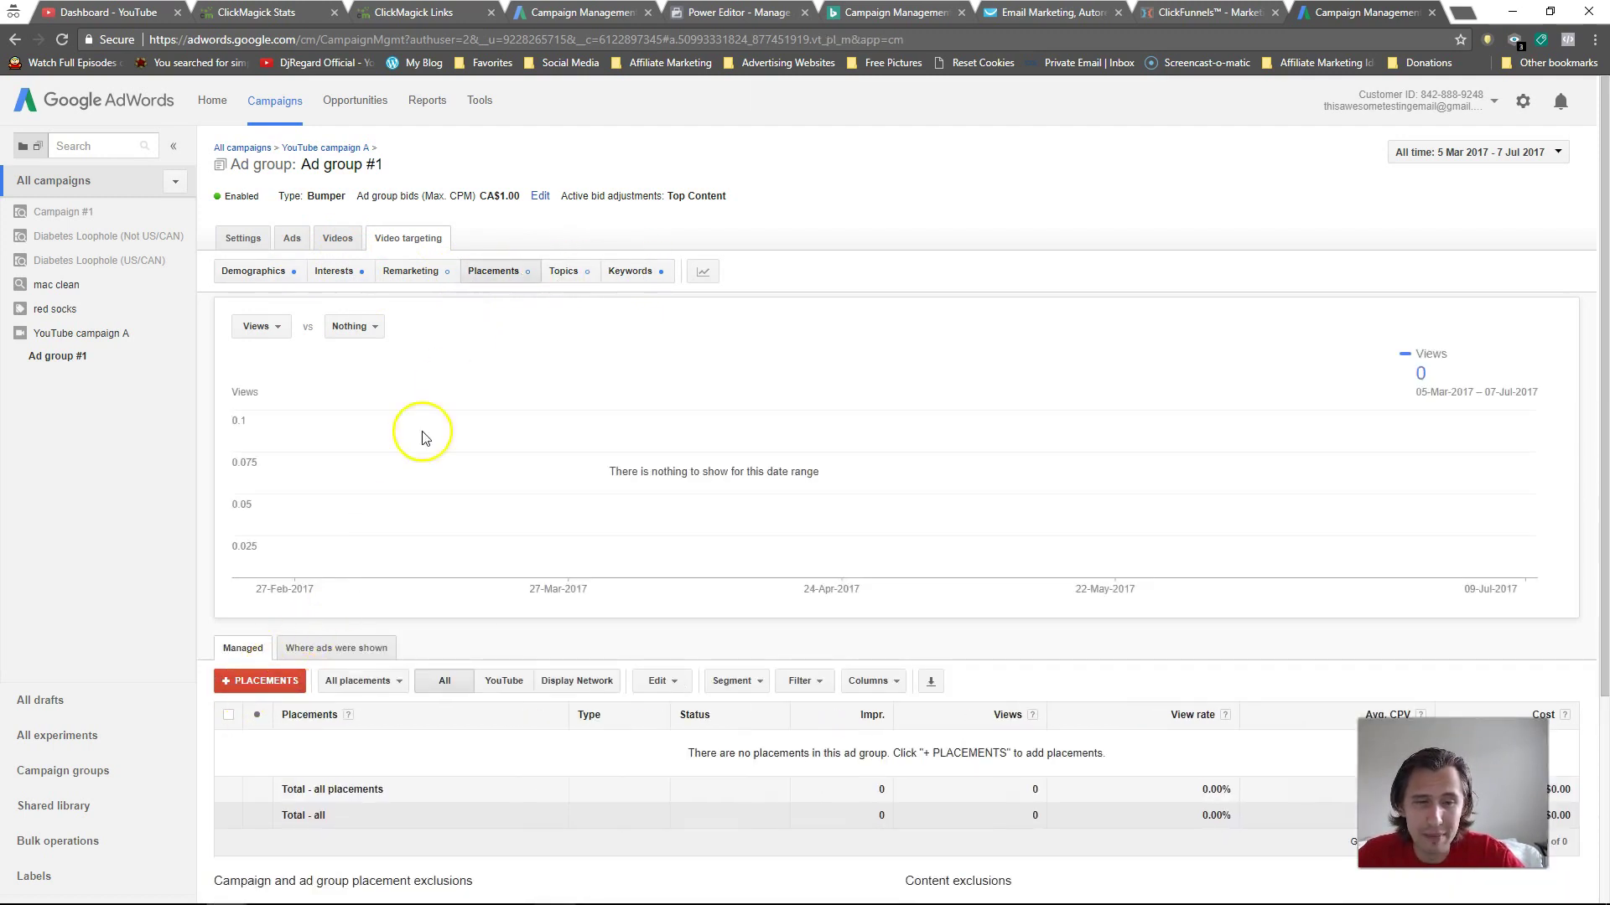
click(433, 277)
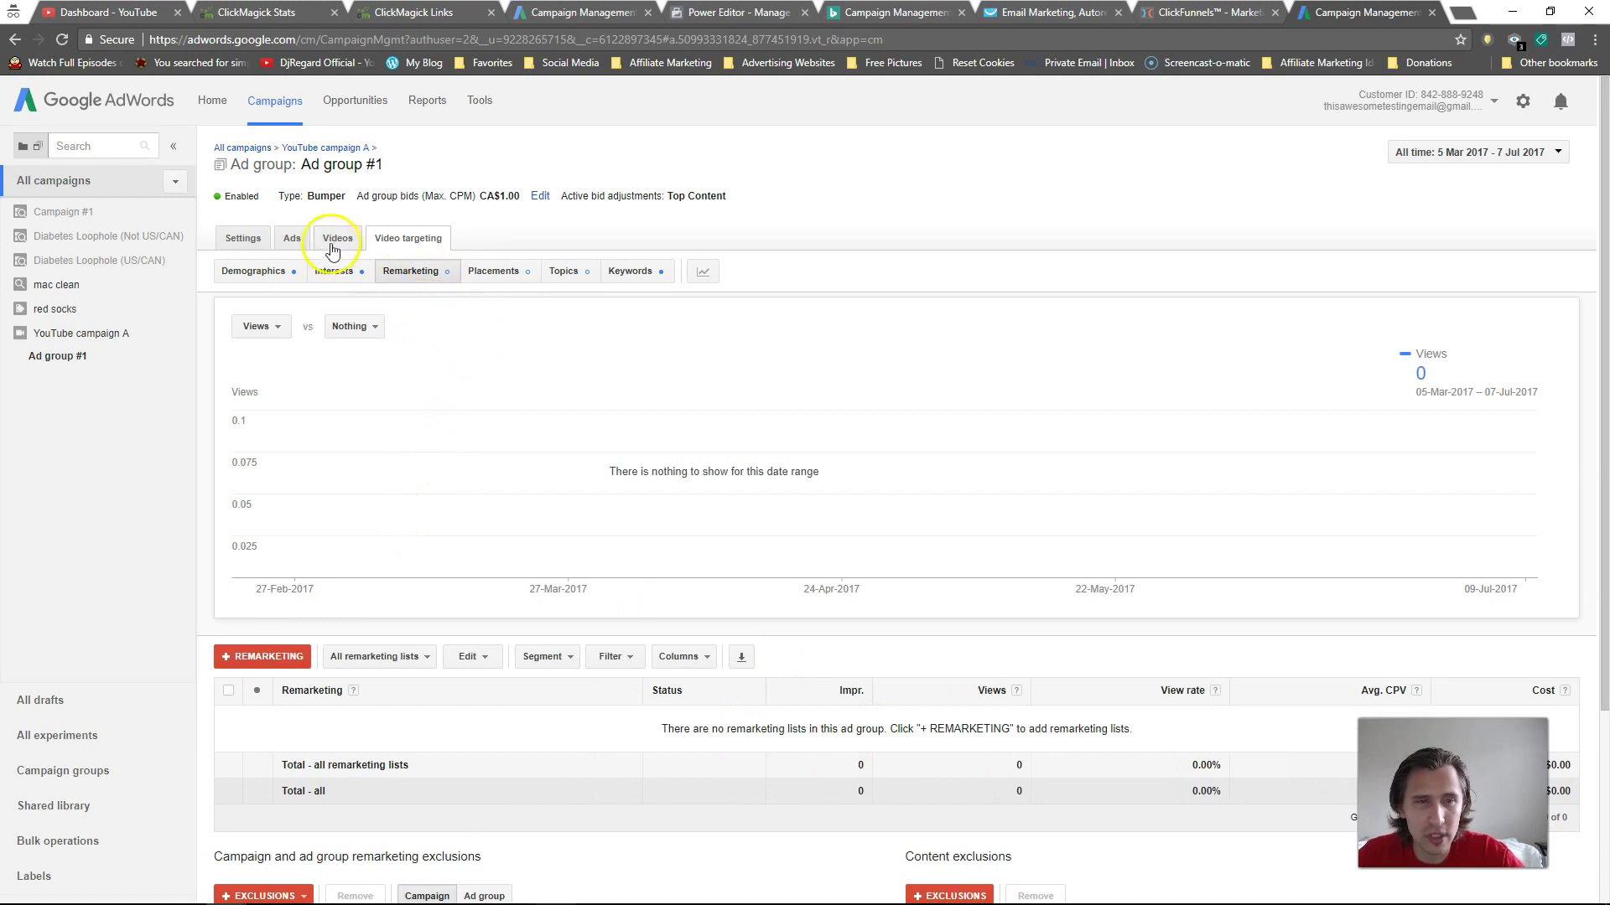
click(294, 239)
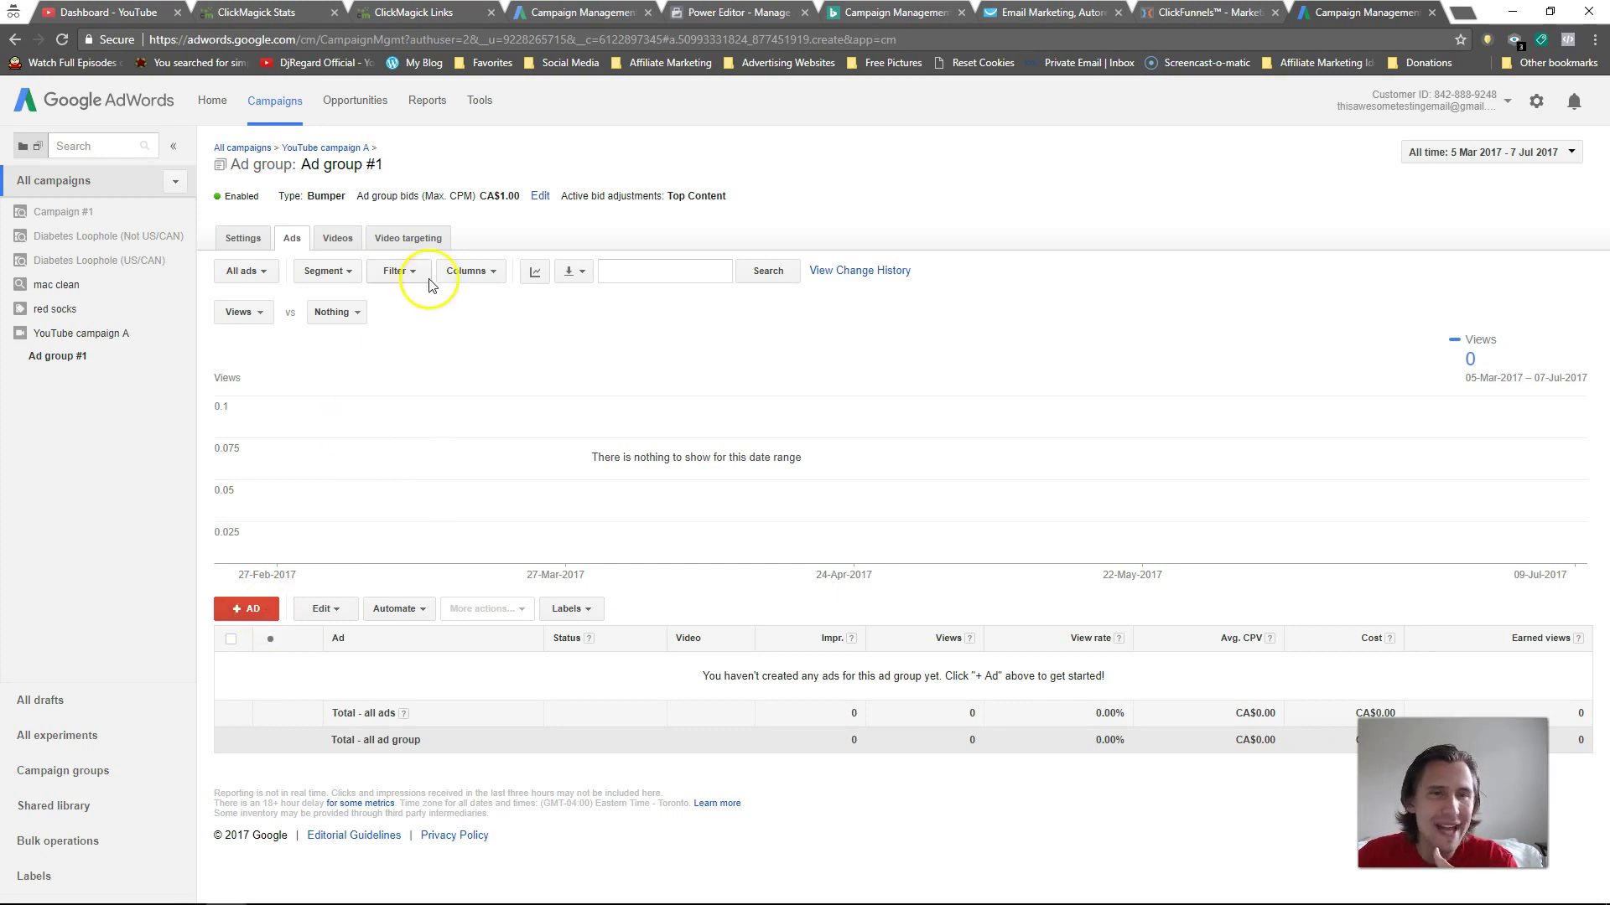
click(426, 242)
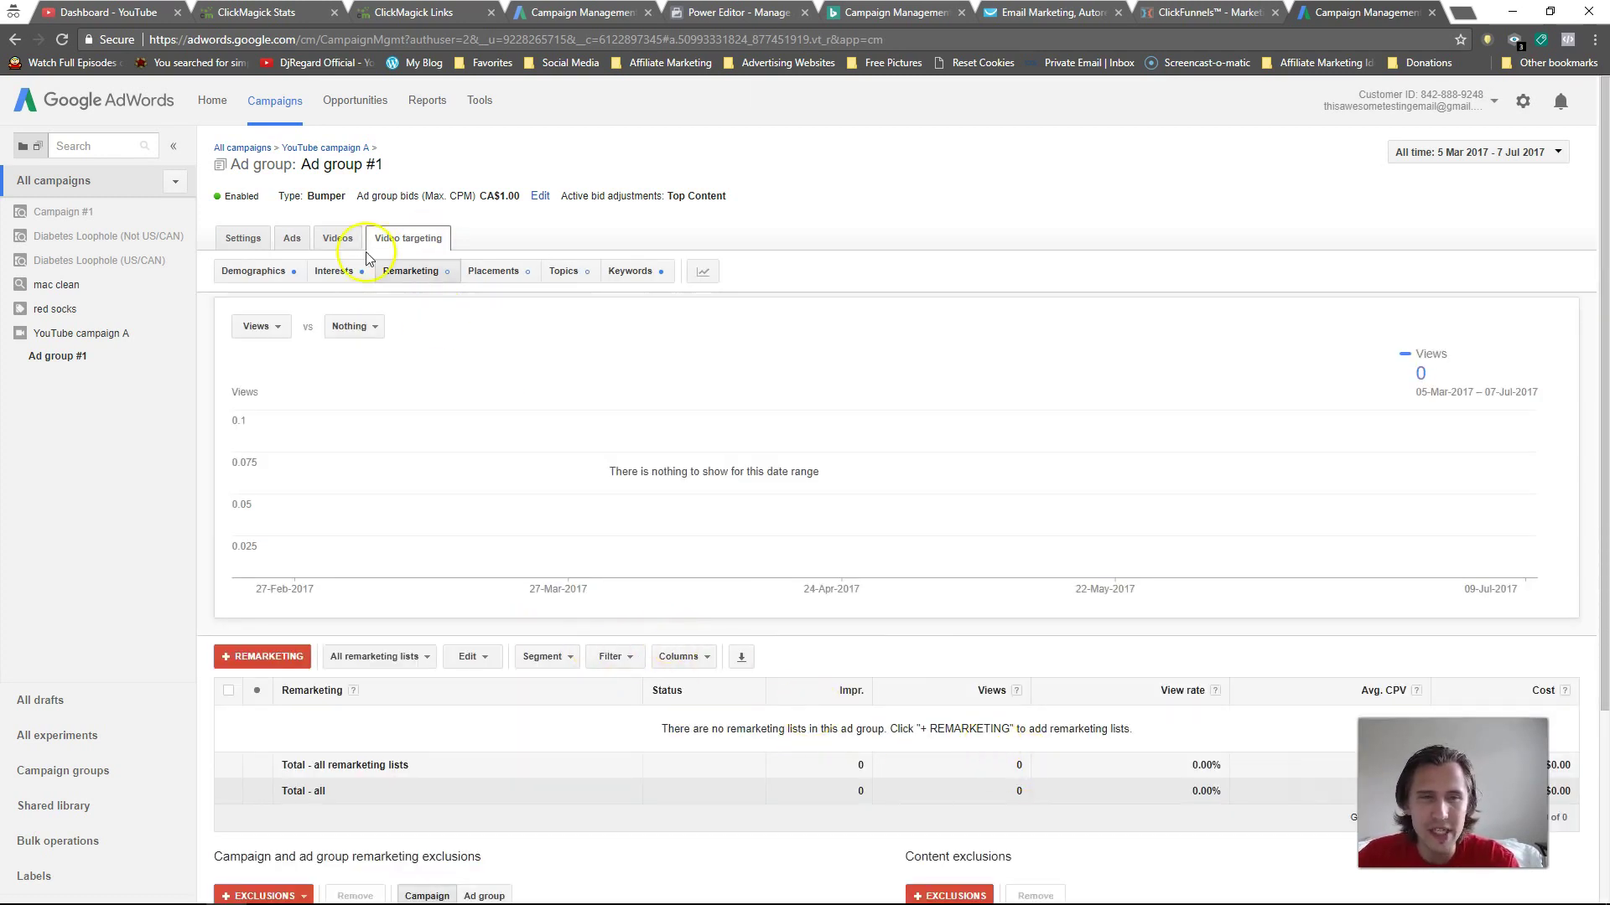
- Start a new video ad in the ad group, and open and close the linked YouTube upload page
click(290, 237)
click(252, 610)
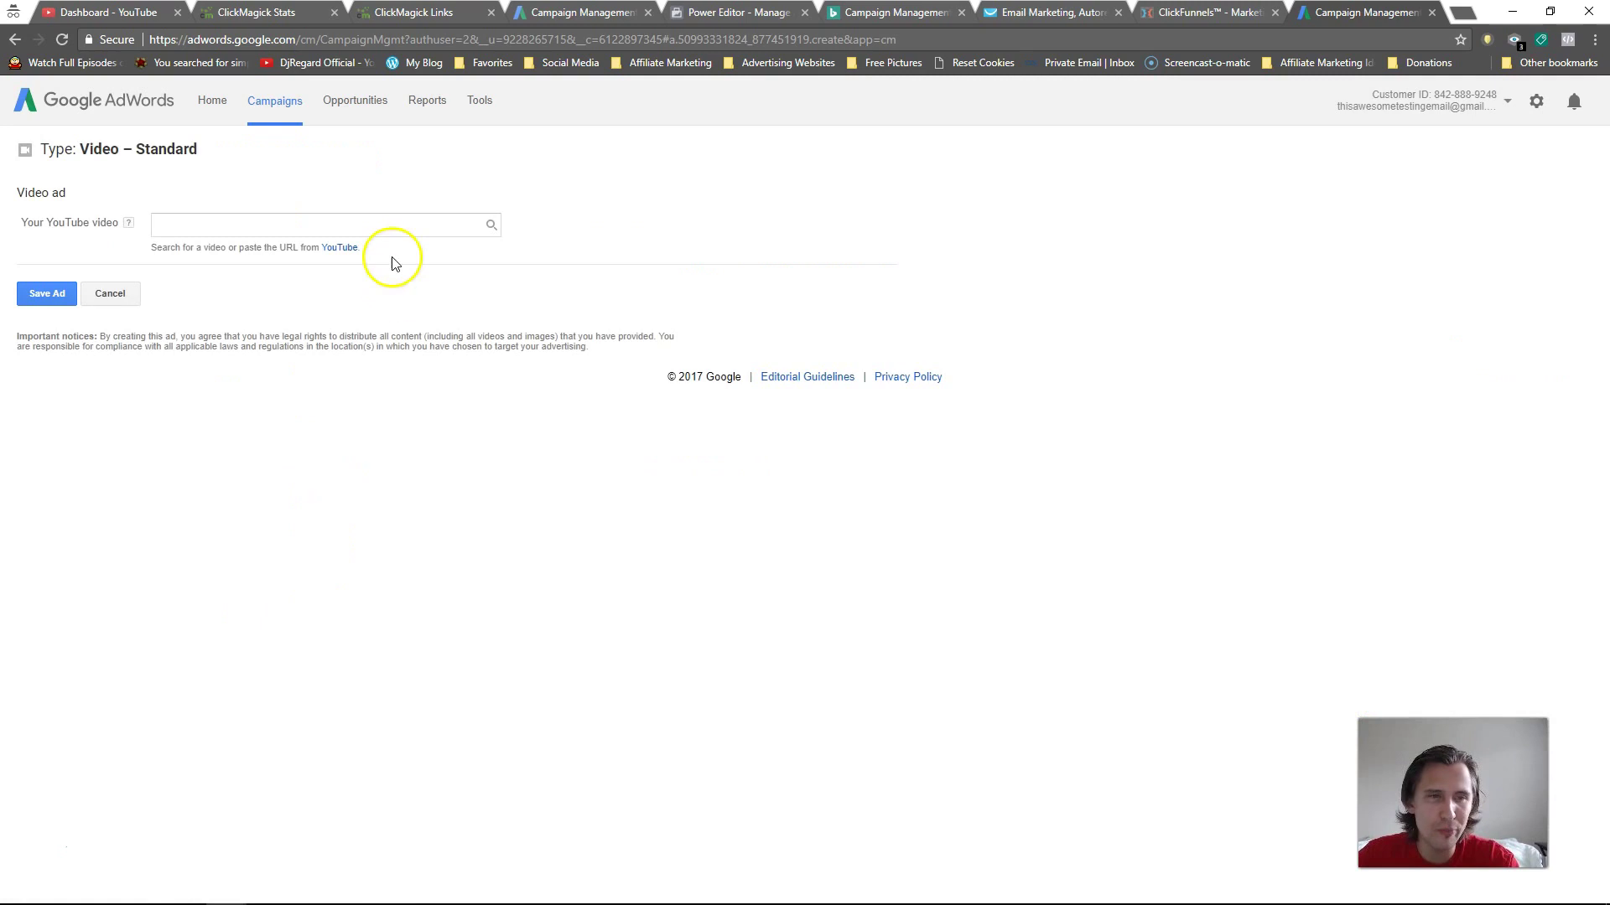
click(339, 247)
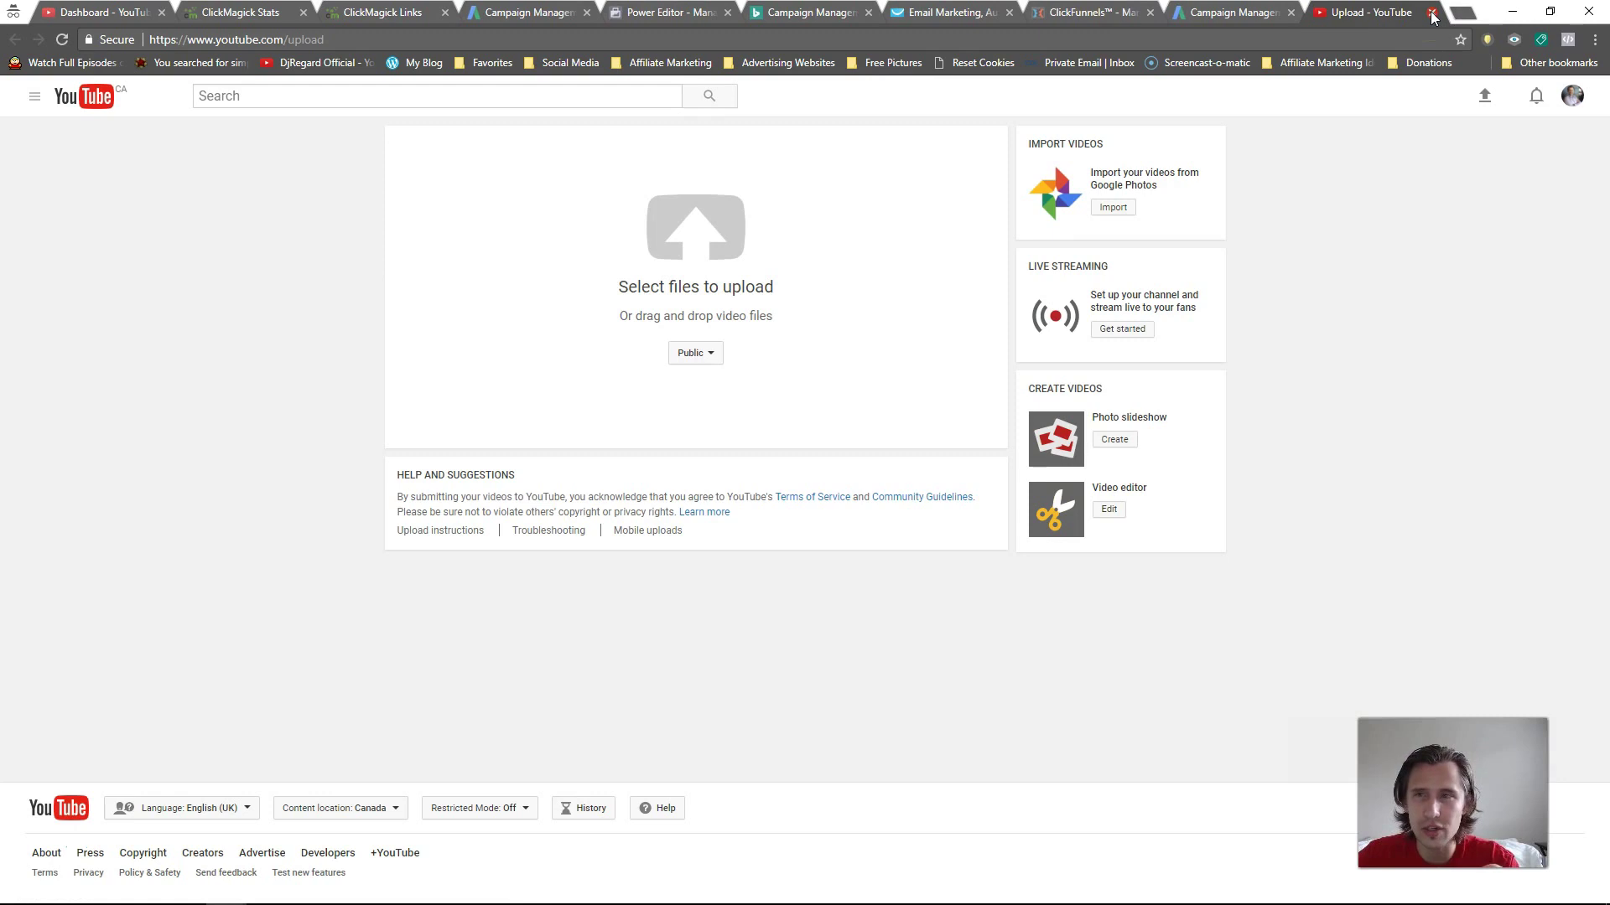
click(1433, 13)
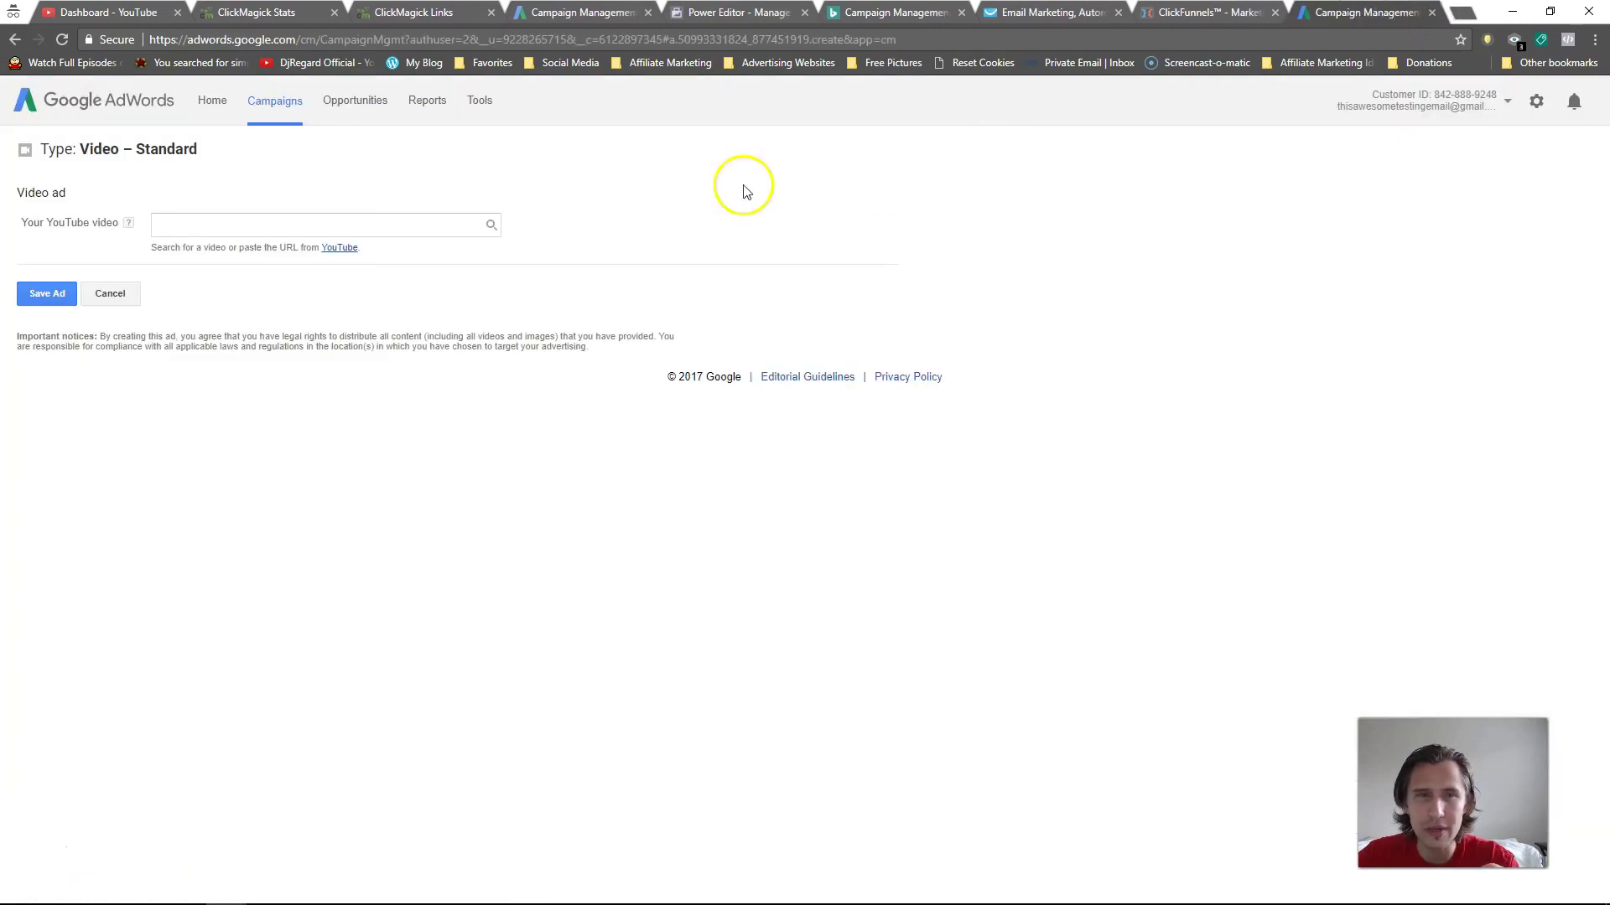
- Search for a YouTube video for the ad with "online marketing", and cancel creating the ad
click(488, 224)
text(online ads)
key(BackSpace)
key(BackSpace)
key(BackSpace)
key(BackSpace)
key(BackSpace)
text(e mak)
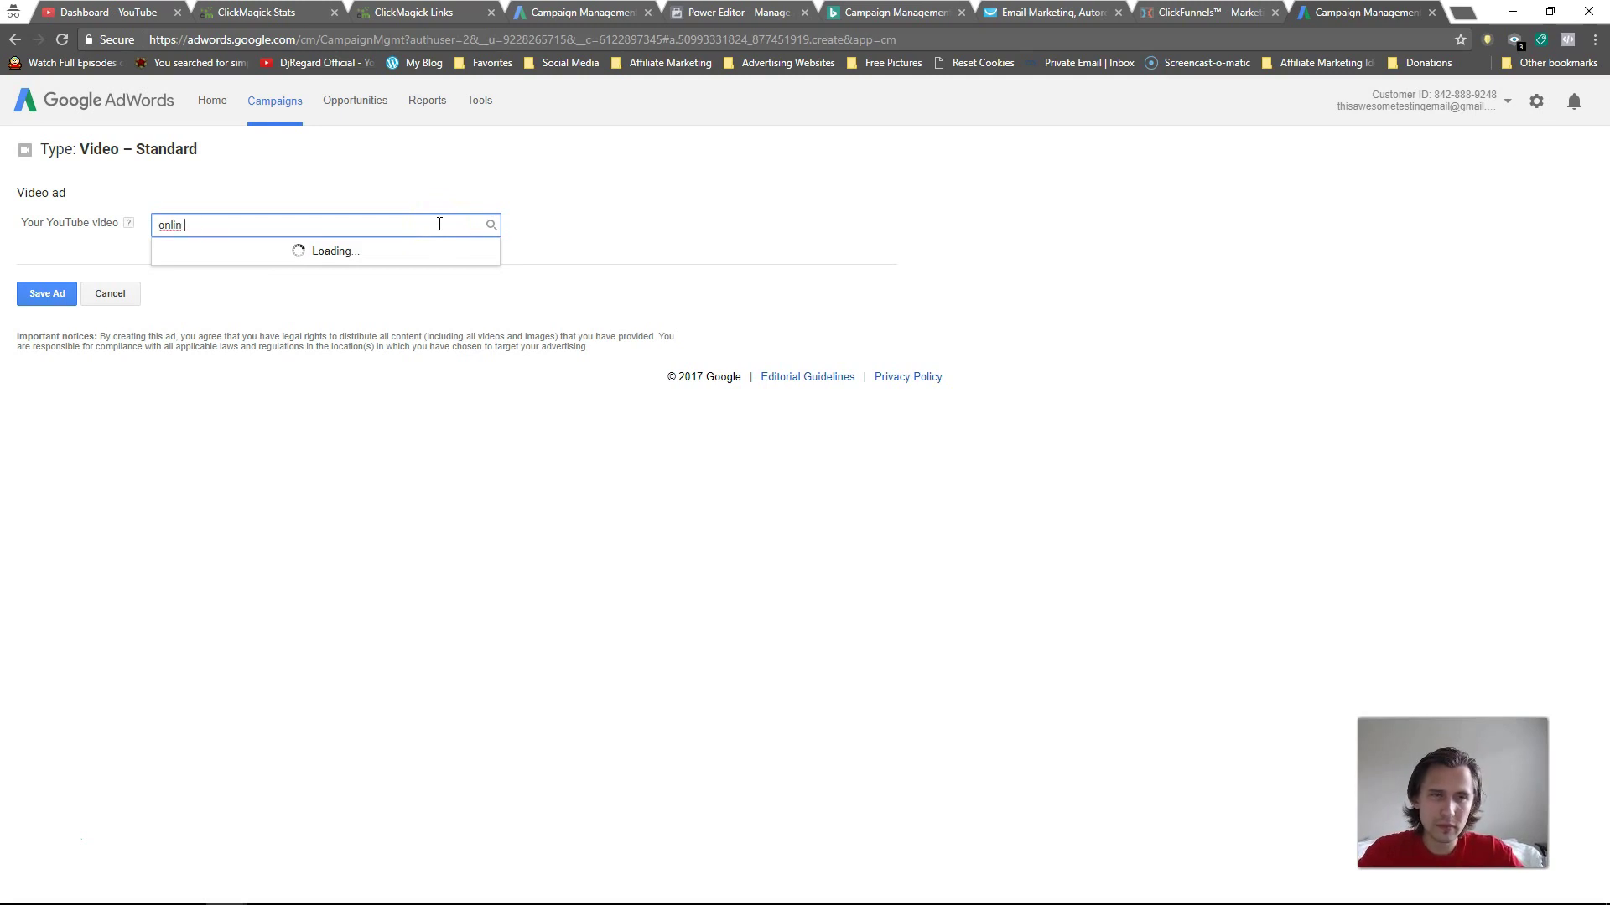
text(keting)
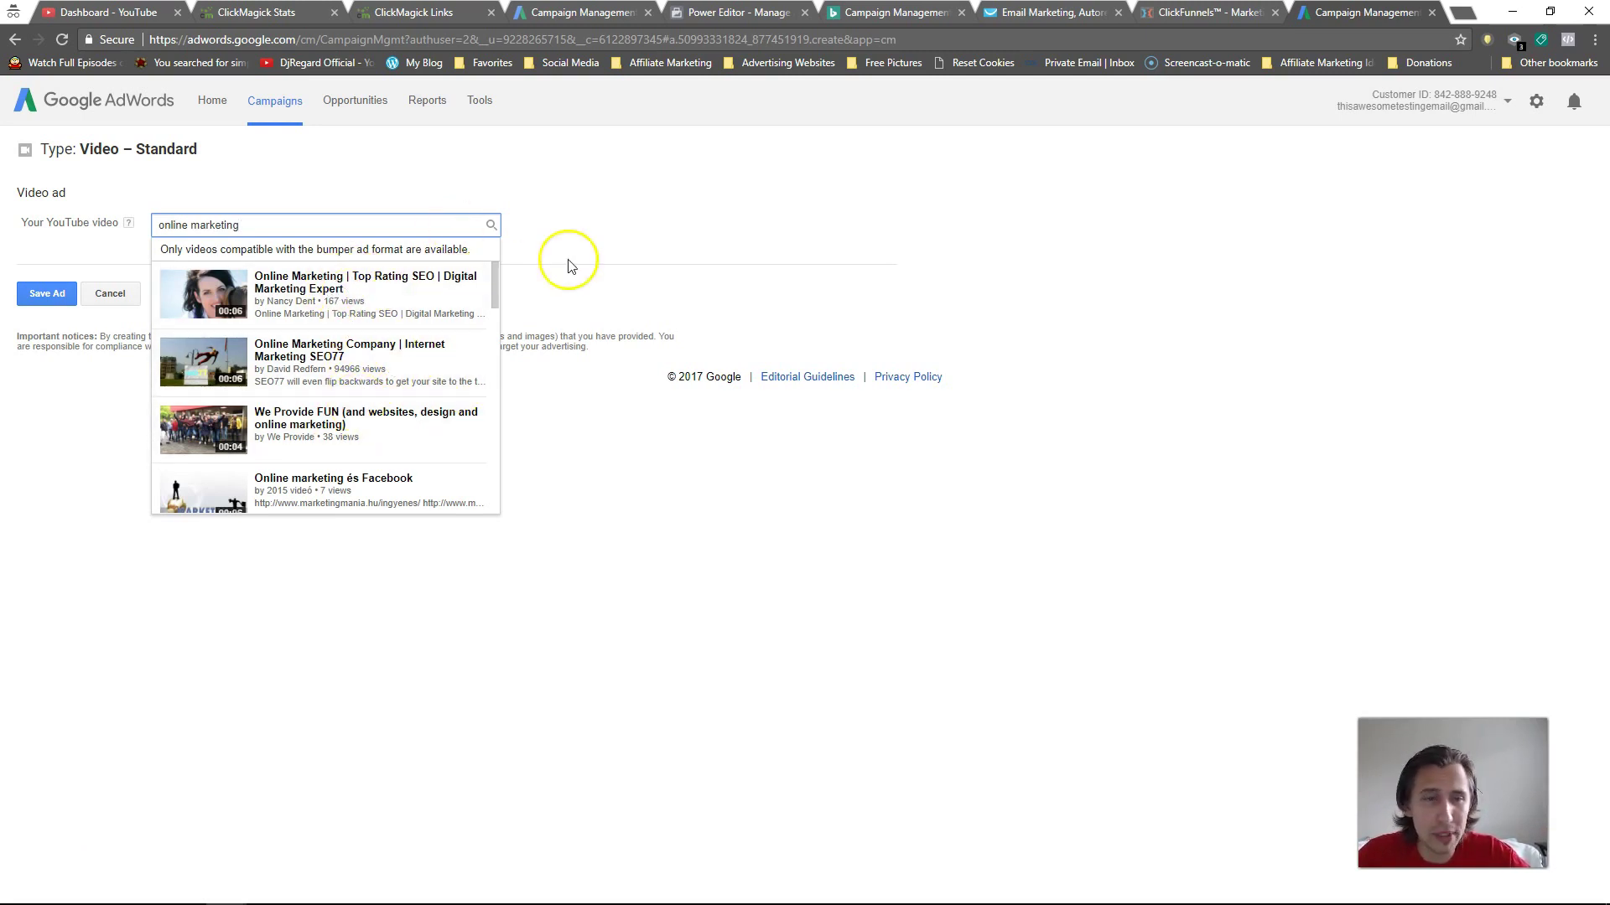
click(119, 295)
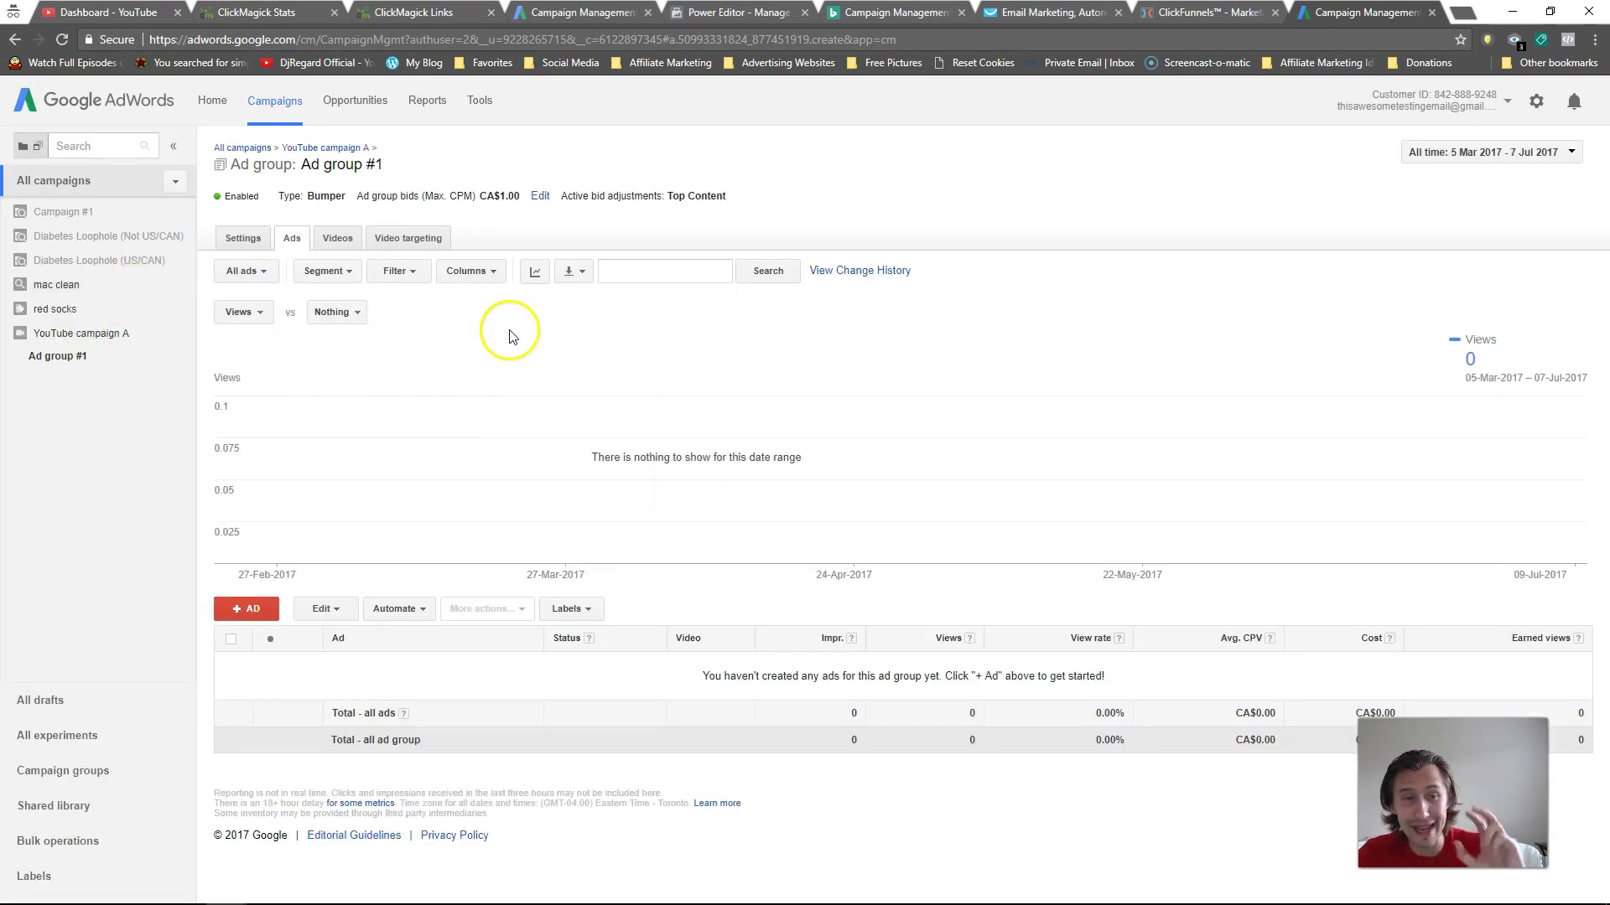
- Examine the ad group's keyword targeting and the edit options for the "+make +money +online" keyword
click(413, 238)
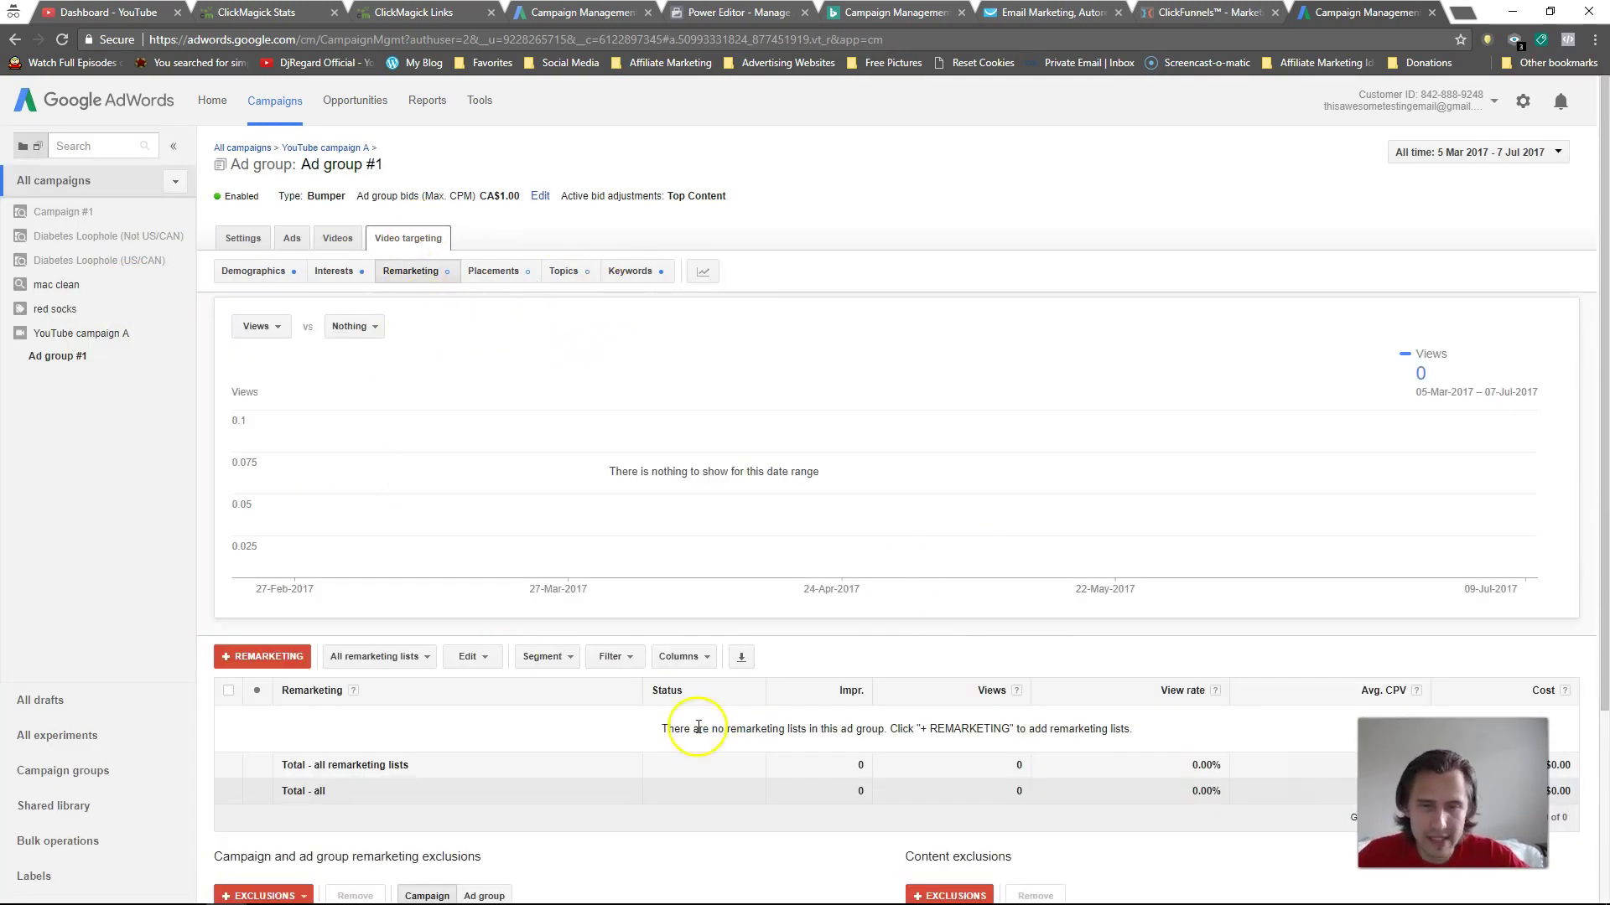
click(641, 277)
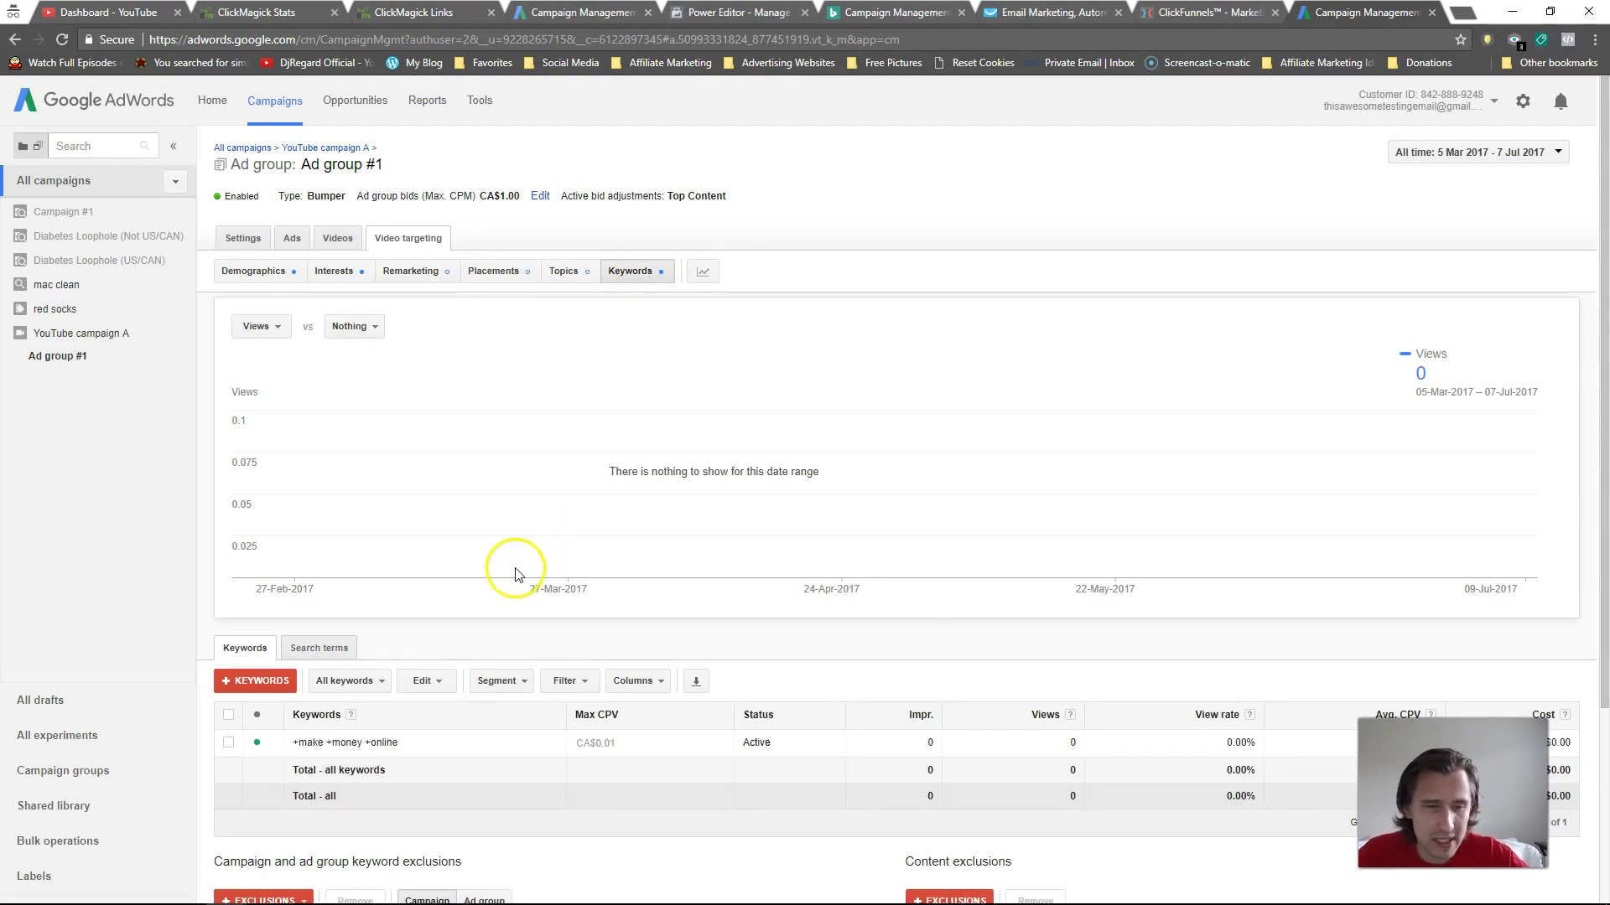
click(229, 743)
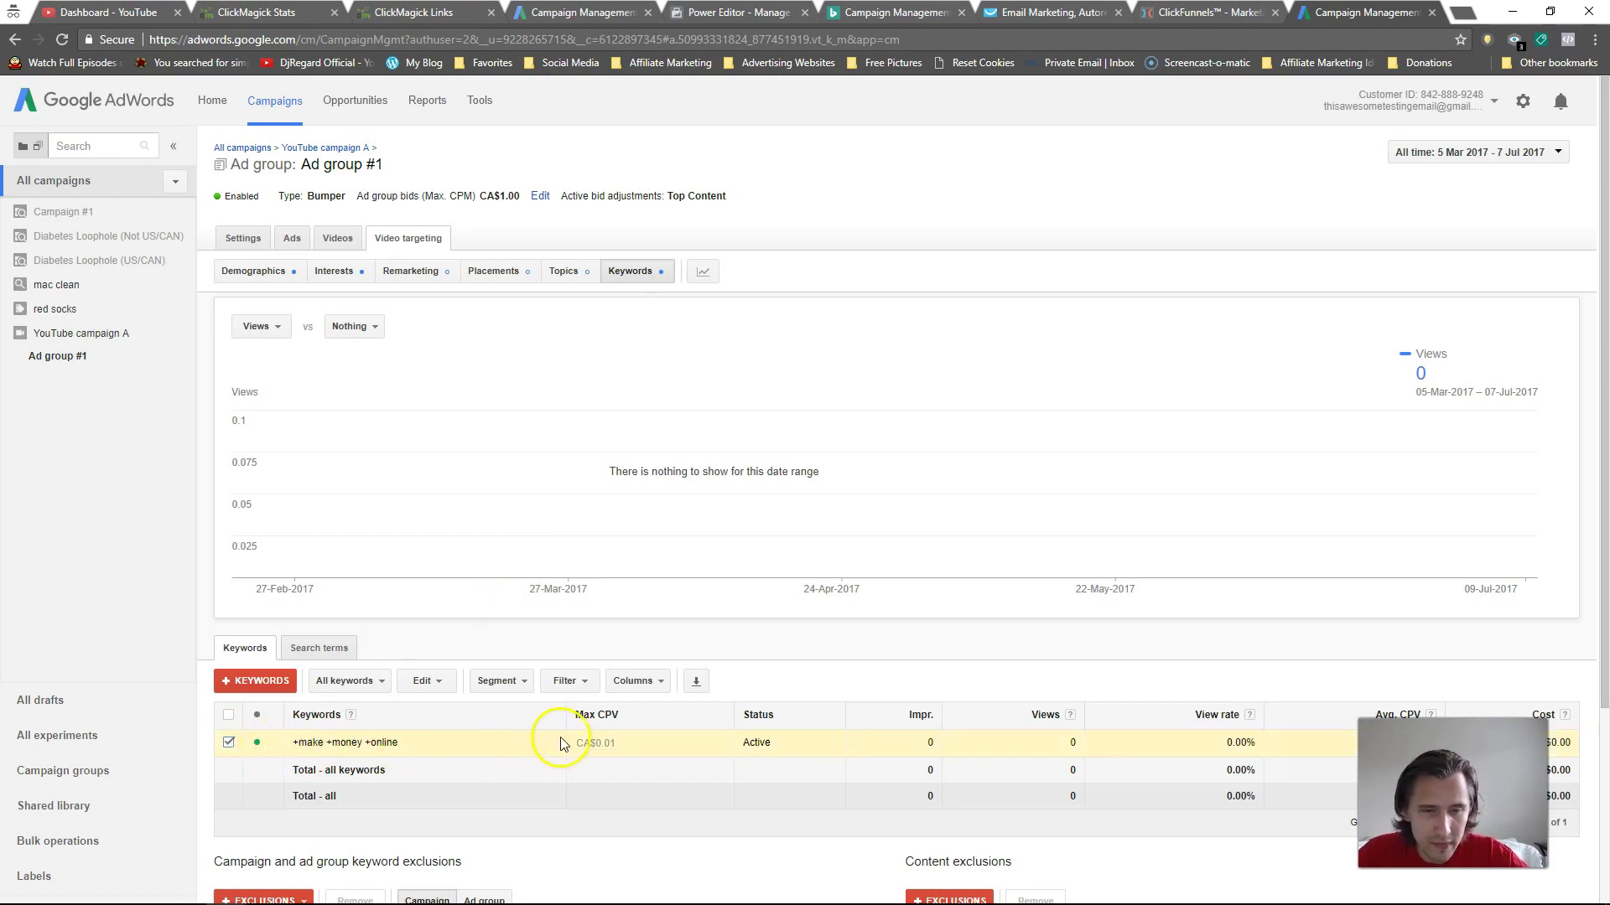
click(445, 686)
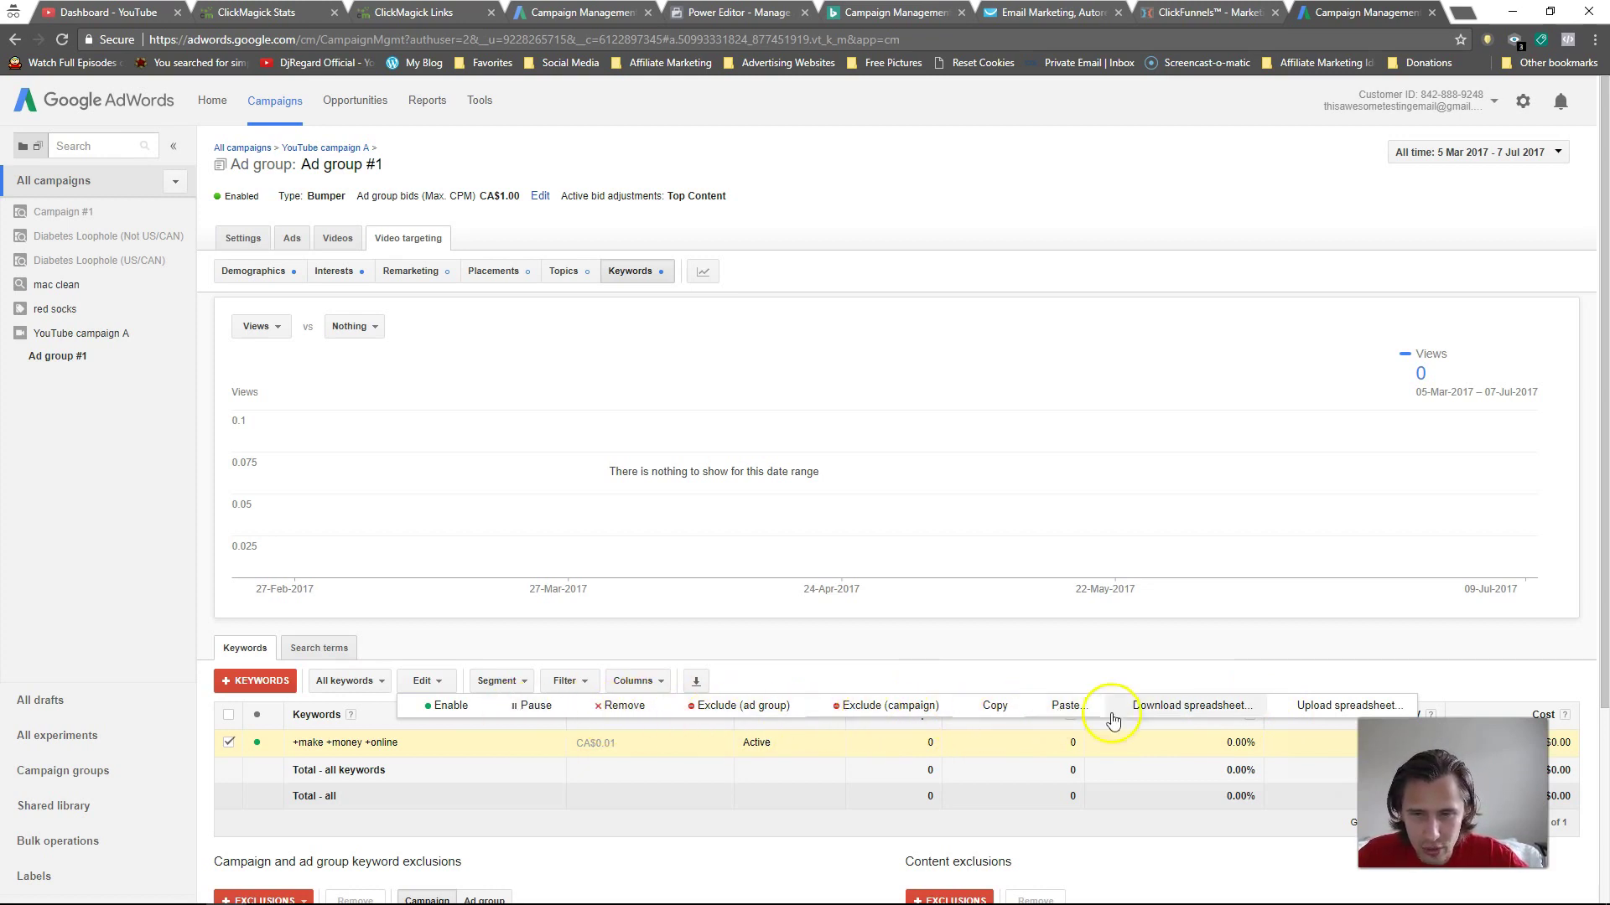
click(415, 738)
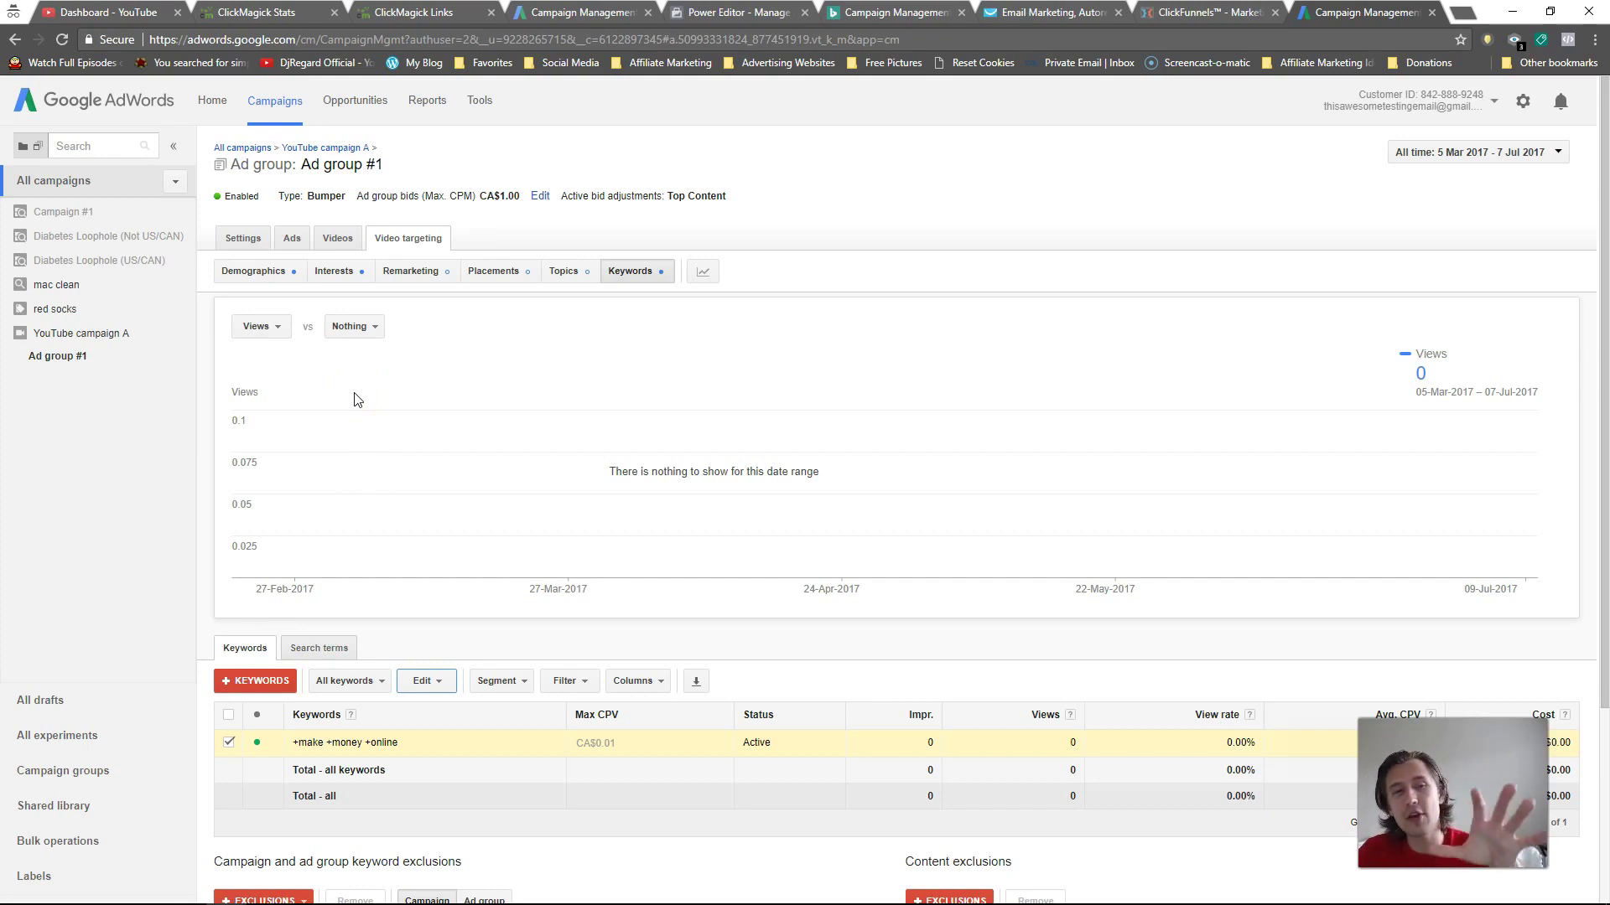
- View the ad group's videos and return to its ads overview
click(340, 237)
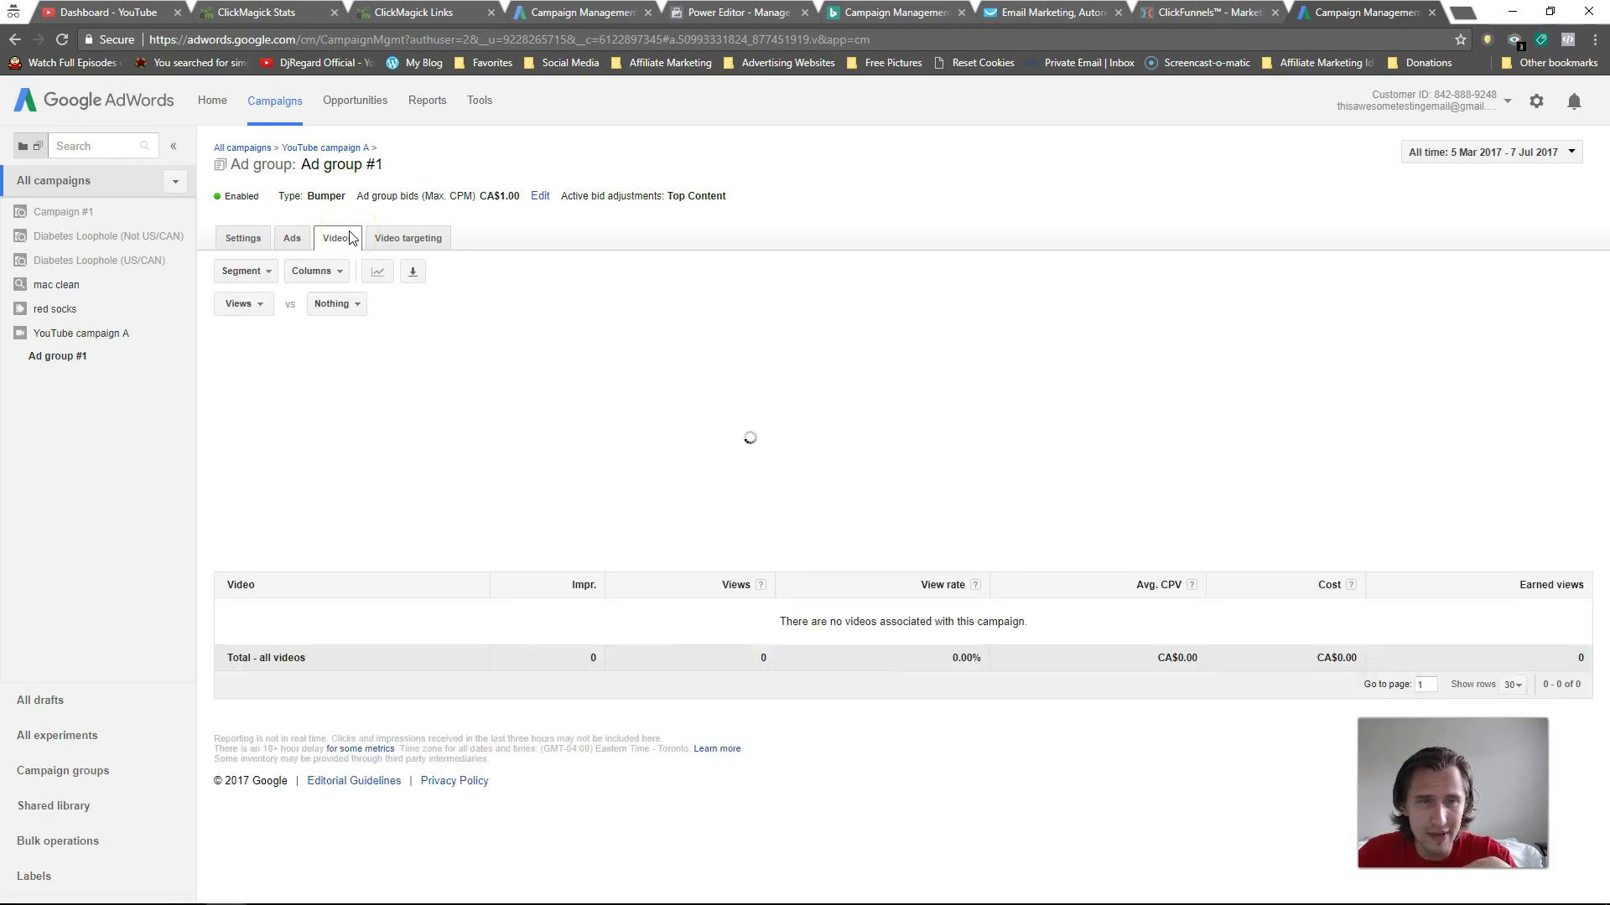
click(293, 241)
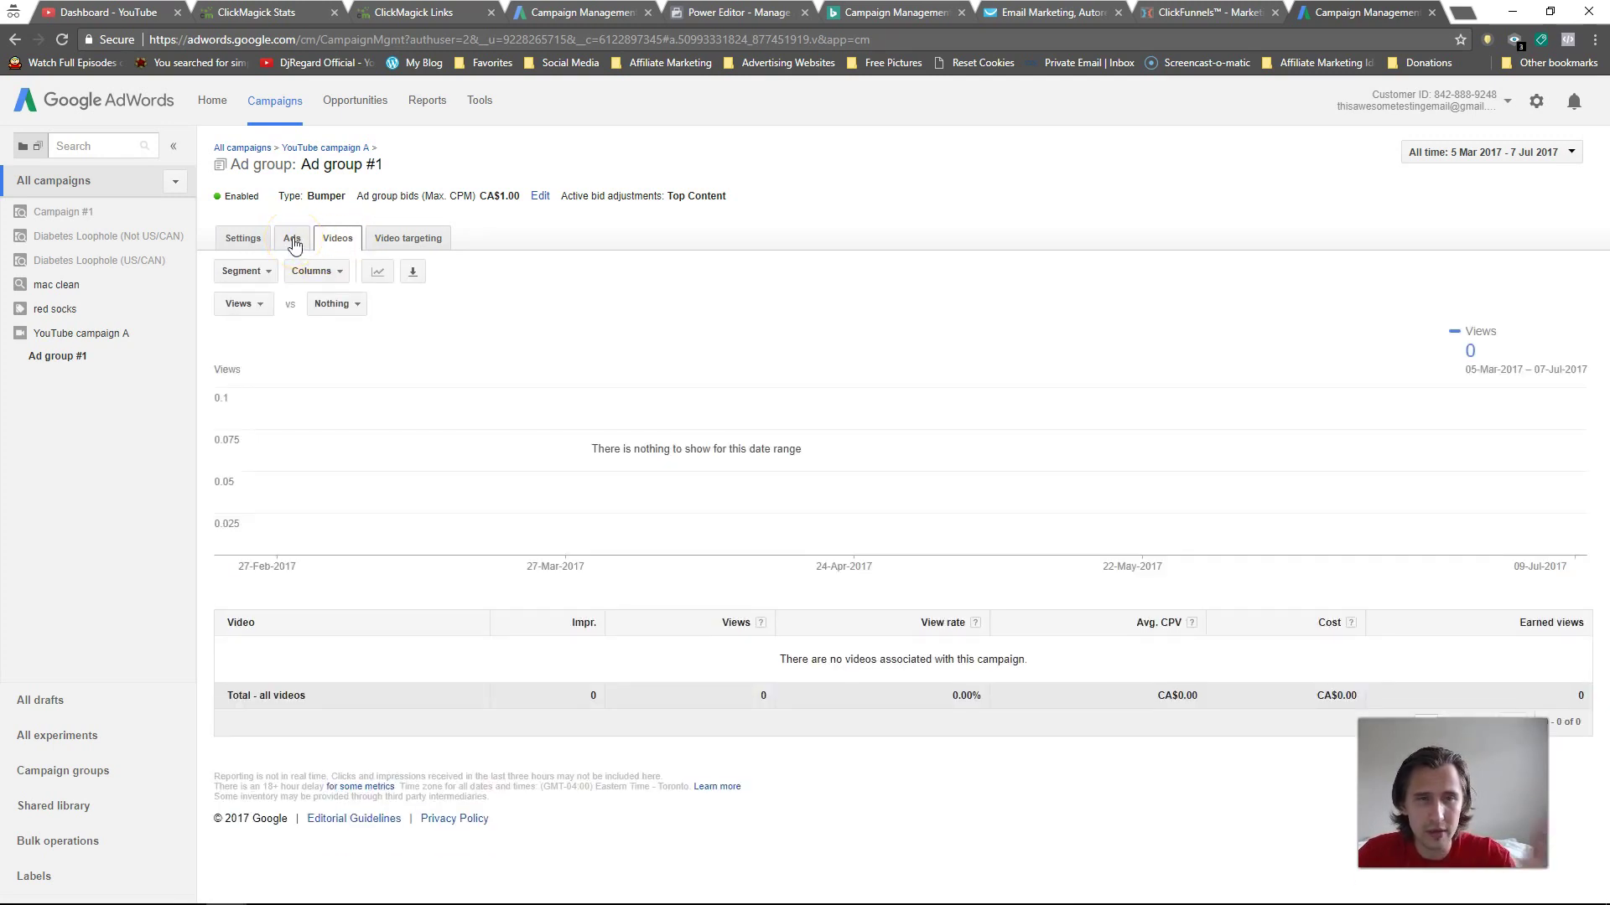
click(295, 241)
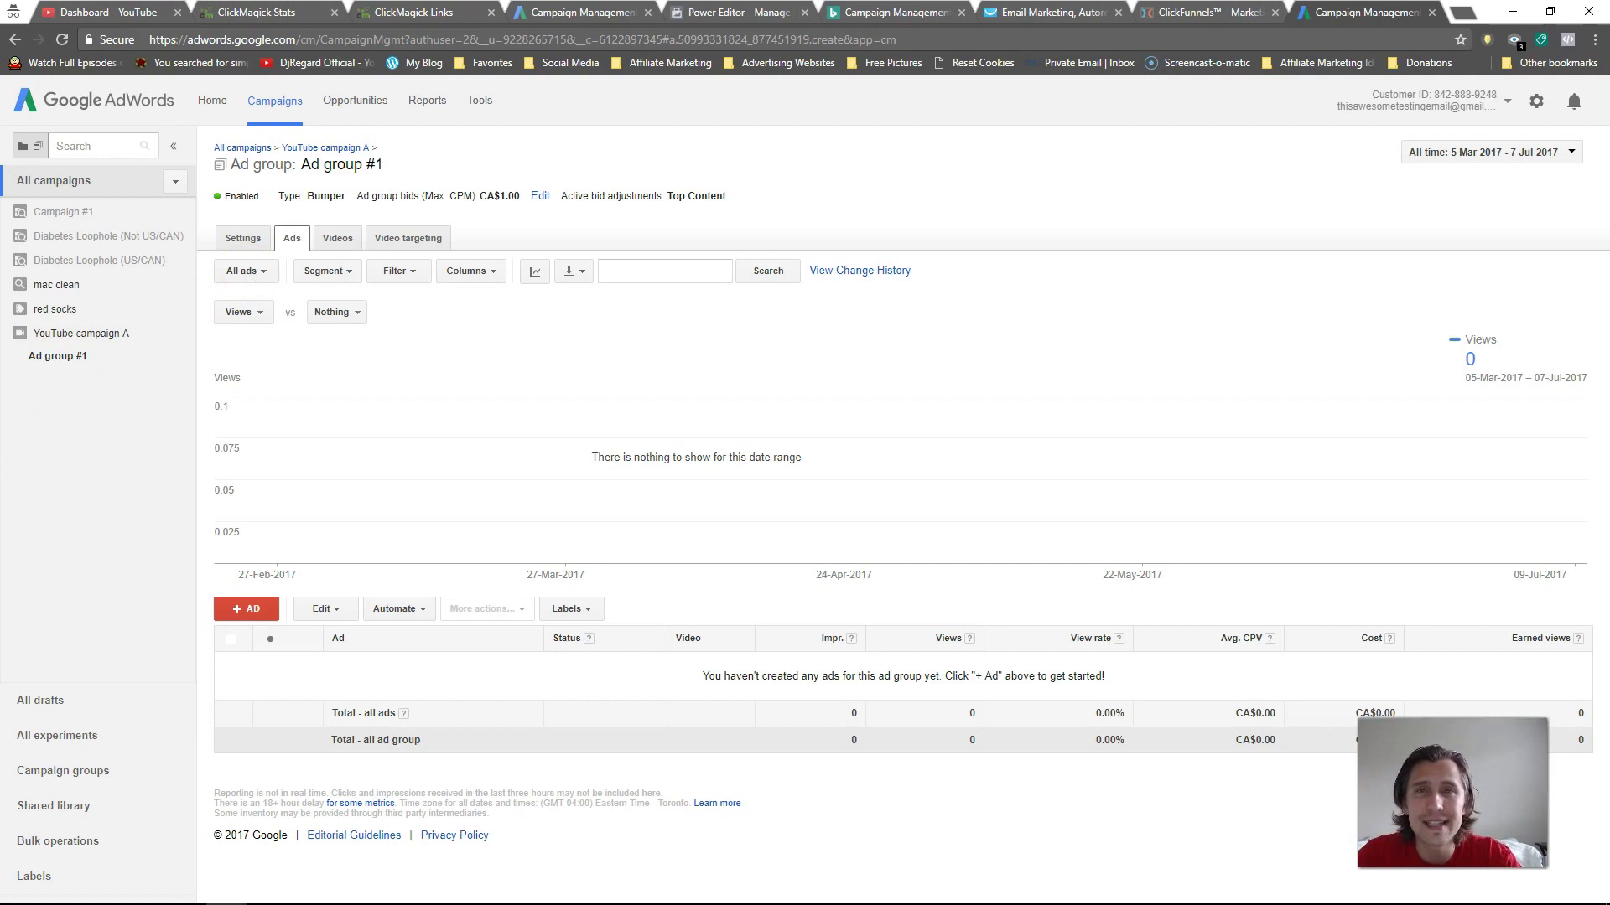
click(35, 847)
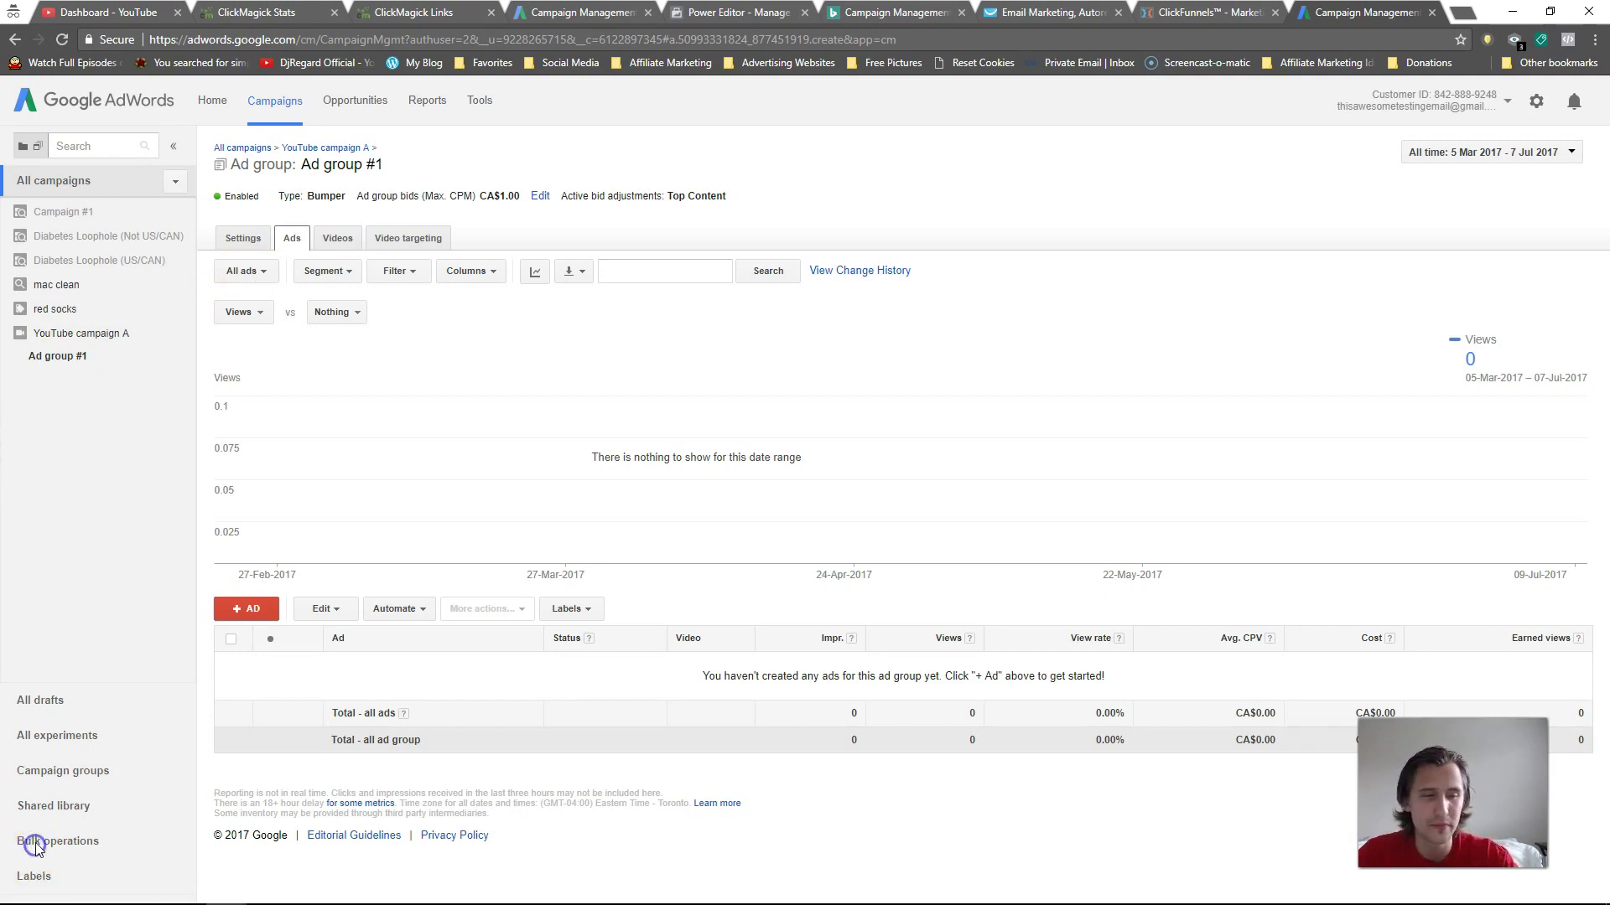